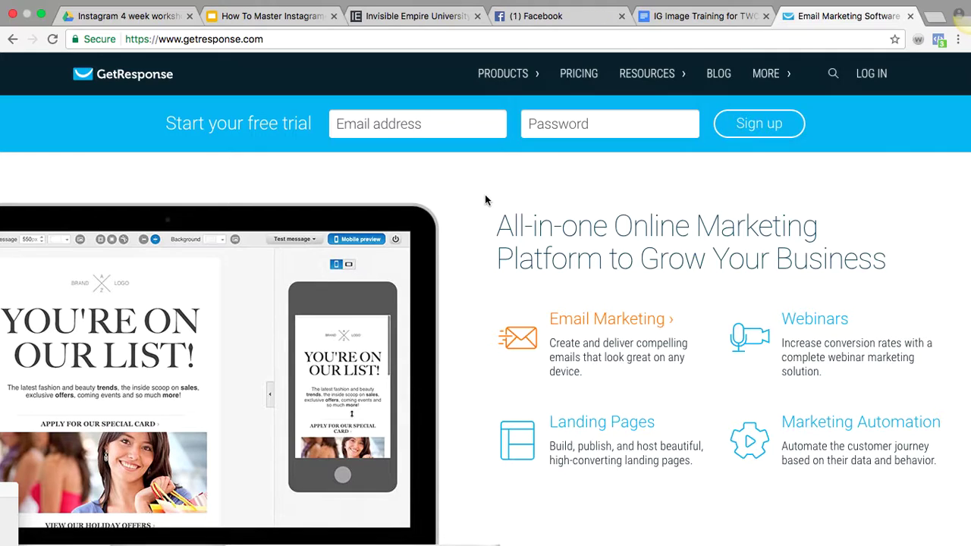
Log in to GetResponse with the account username and password
click(855, 85)
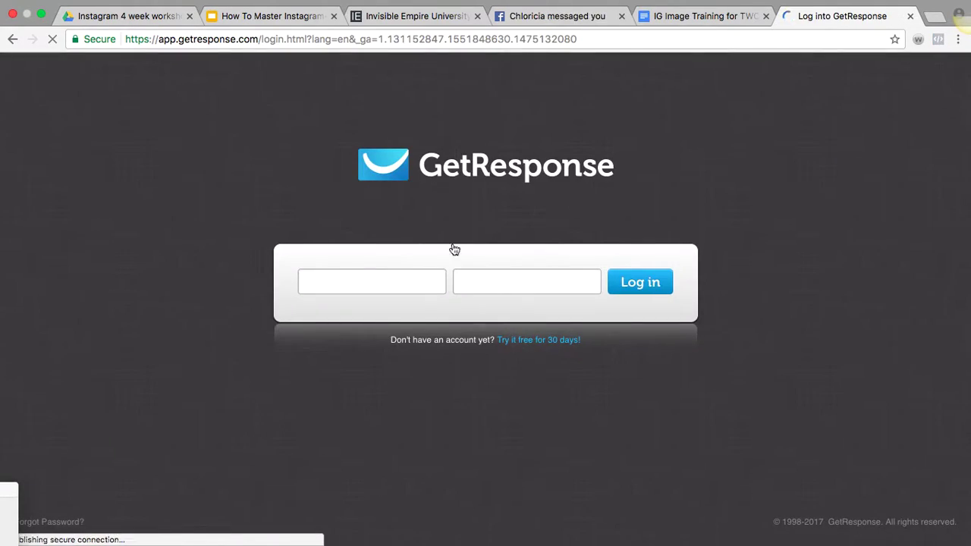
click(366, 277)
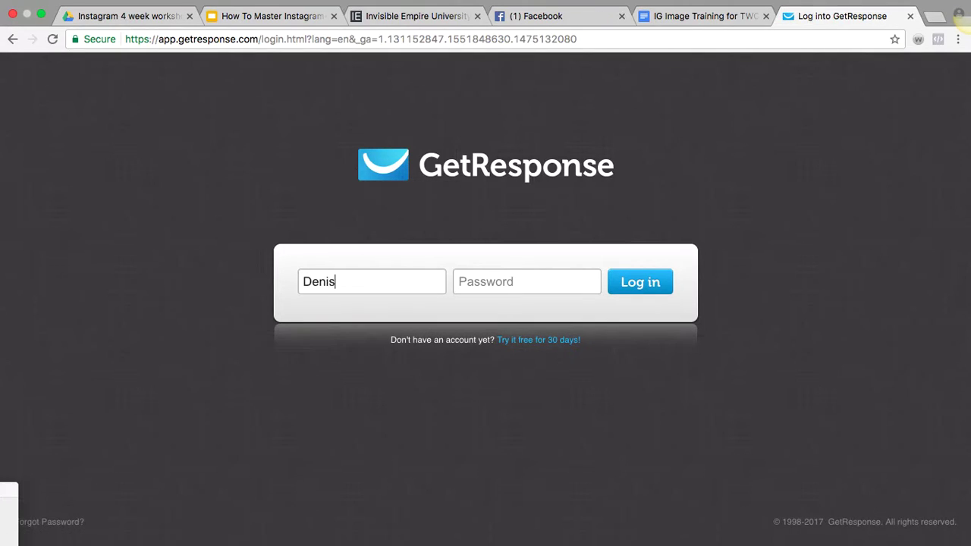
key(Tab)
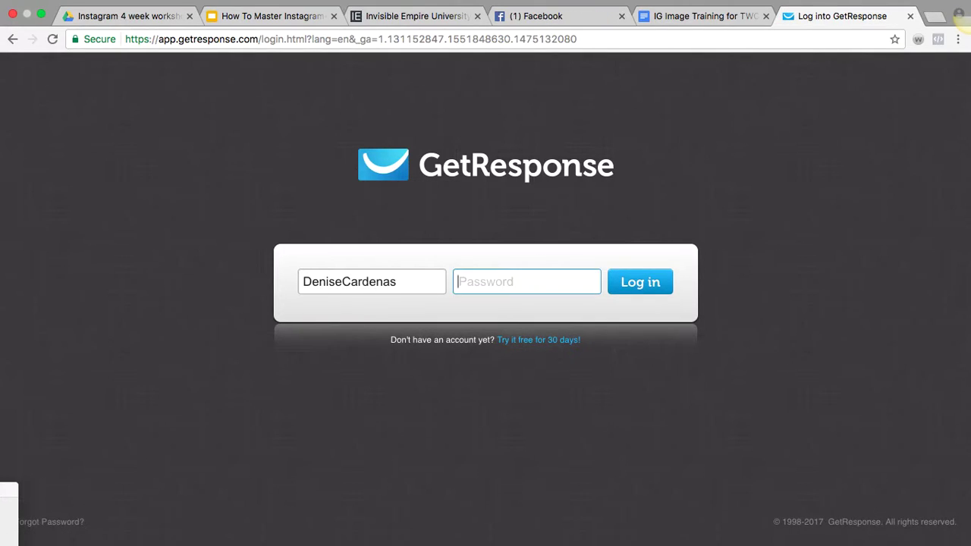
text(********)
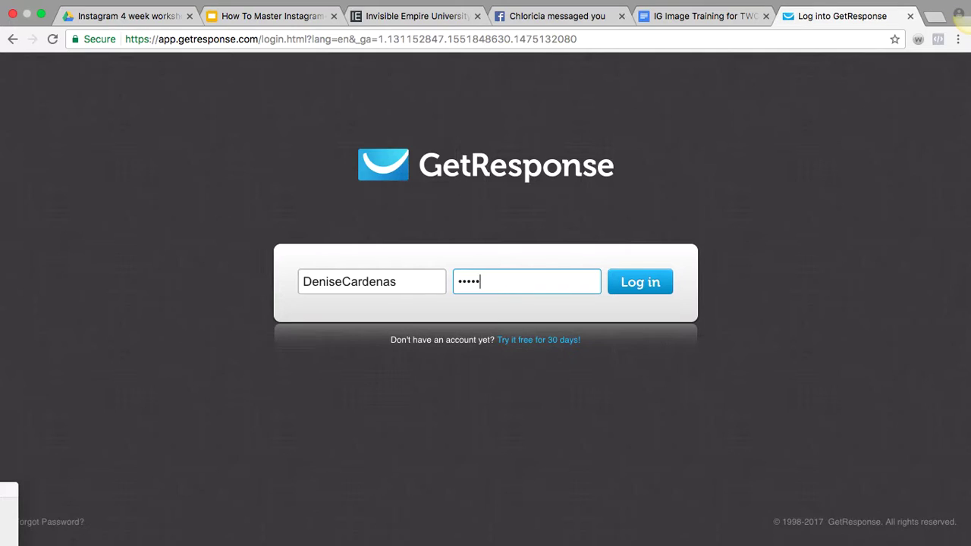
key(BackSpace)
key(BackSpace)
key(BackSpace)
key(BackSpace)
key(BackSpace)
key(BackSpace)
key(BackSpace)
key(BackSpace)
text(***********)
key(Return)
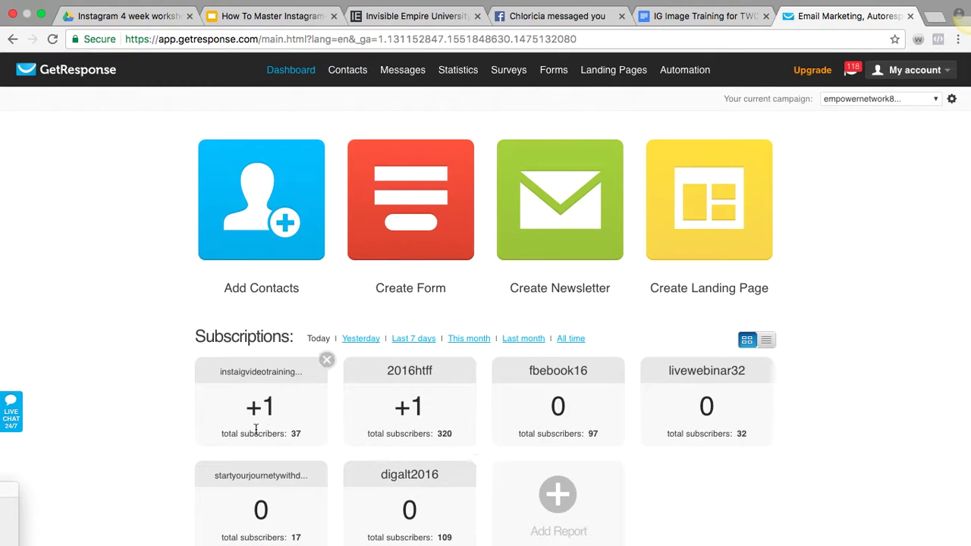
Cycle the Subscriptions filter through Yesterday, Last 7 days and This month, ending on Last month
scroll(160, 408, down, 2)
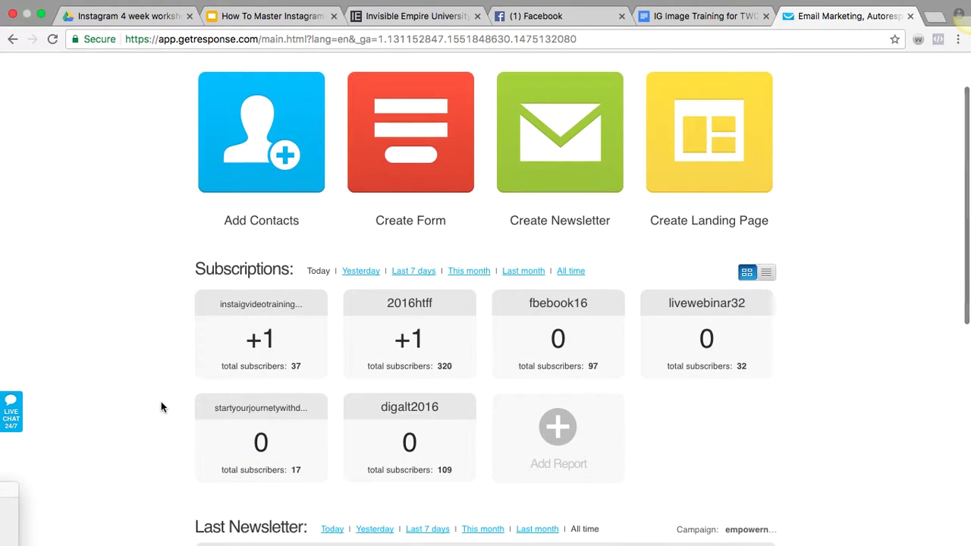
click(360, 271)
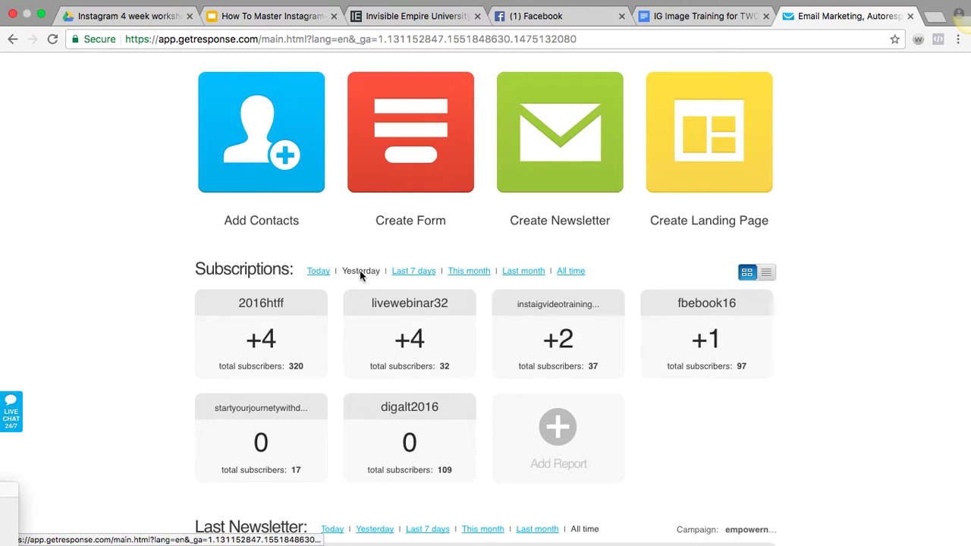
click(399, 271)
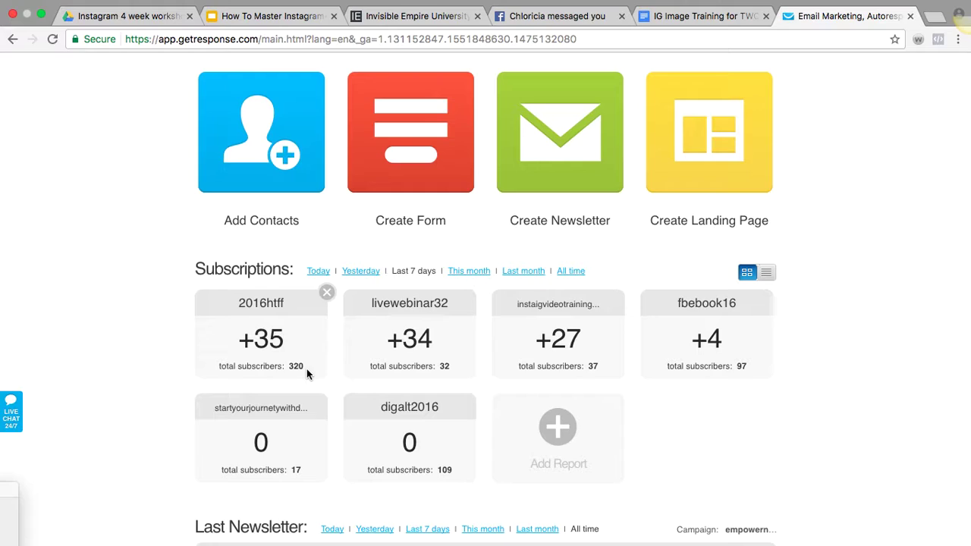
click(460, 272)
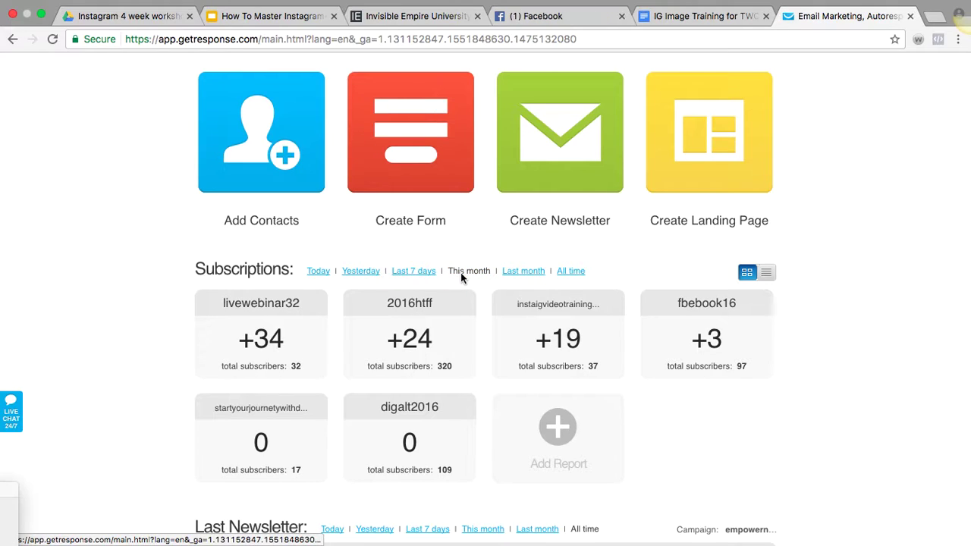
click(514, 272)
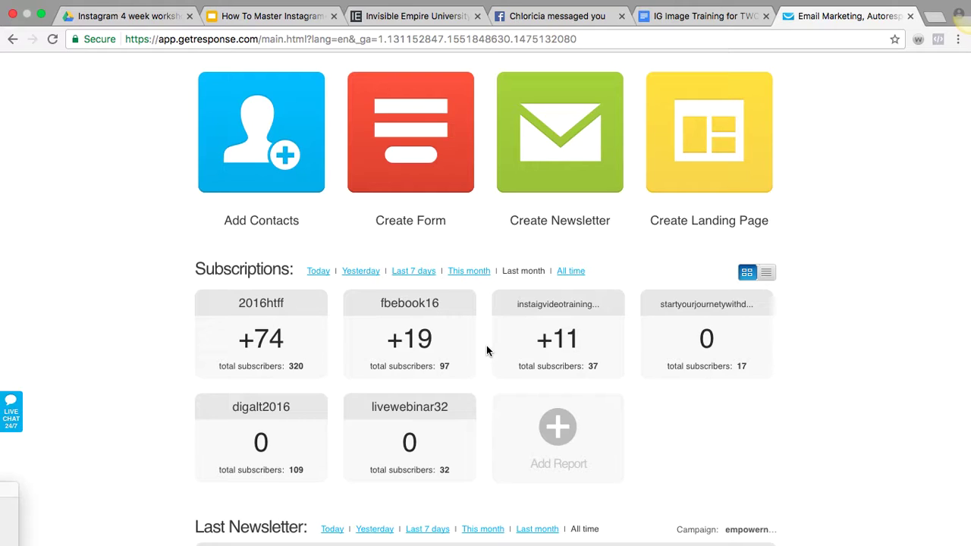
scroll(486, 351, up, 2)
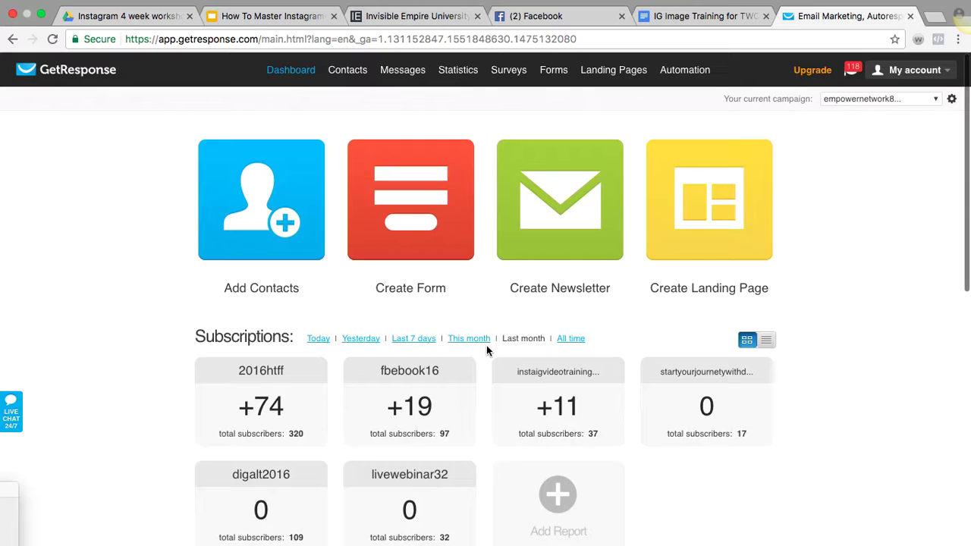
Create a new campaign, replacing the first name test2222 with test0923
click(936, 103)
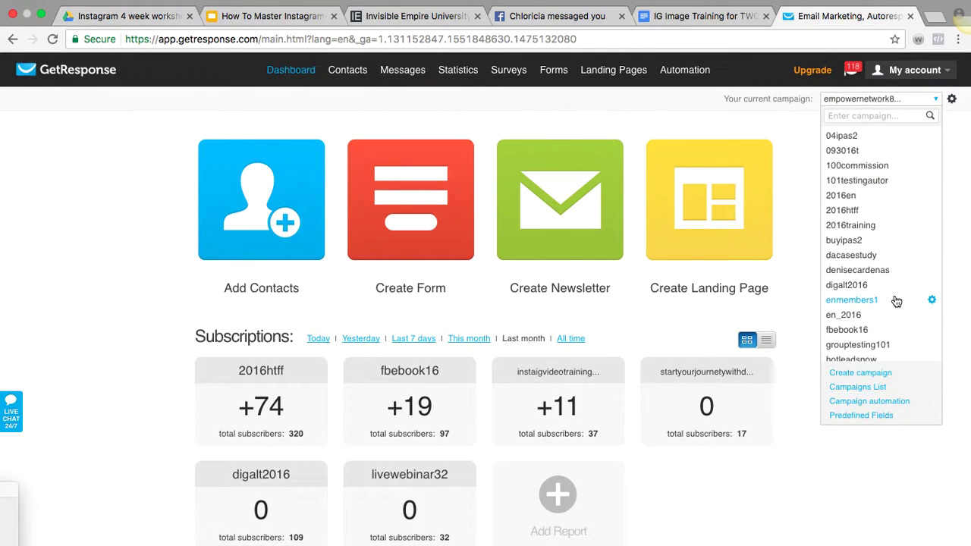
click(887, 373)
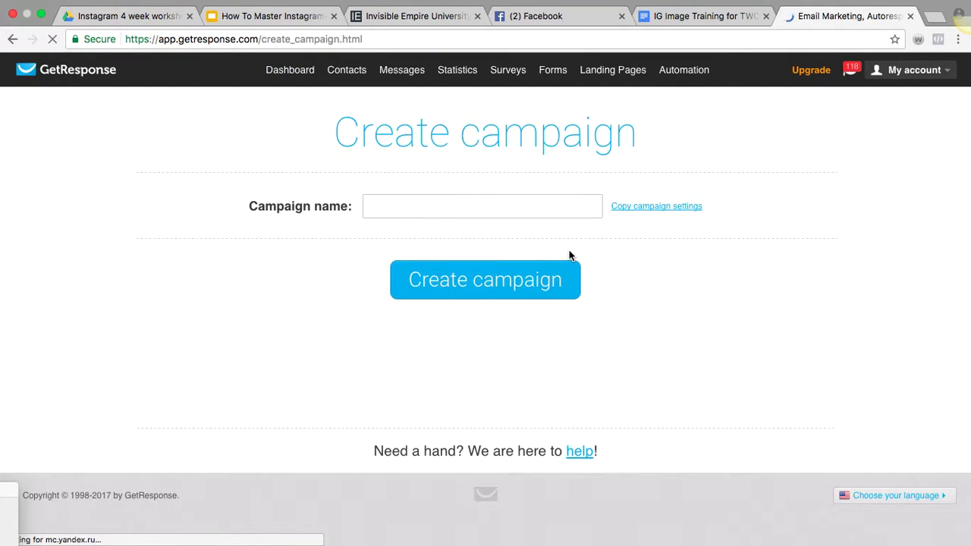
click(470, 207)
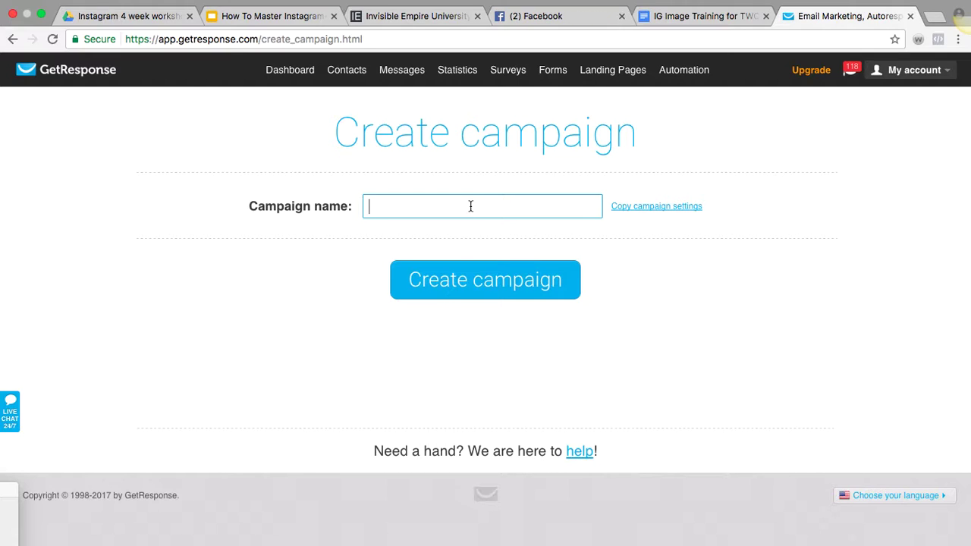
text(test)
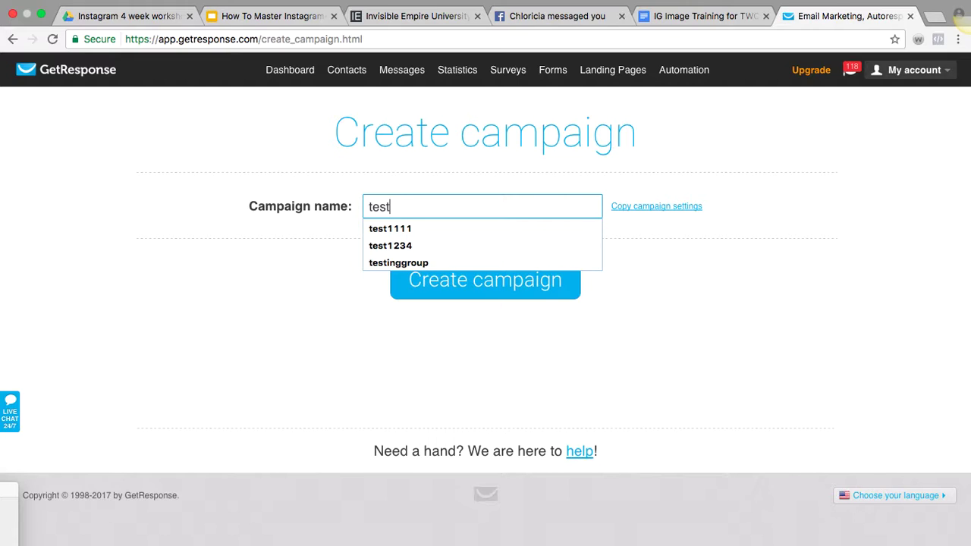
text(2222)
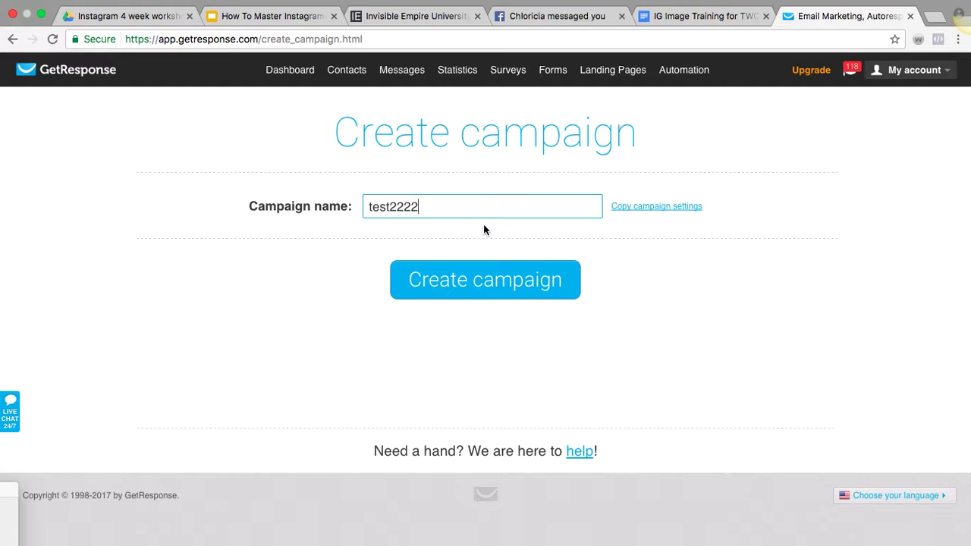
click(465, 279)
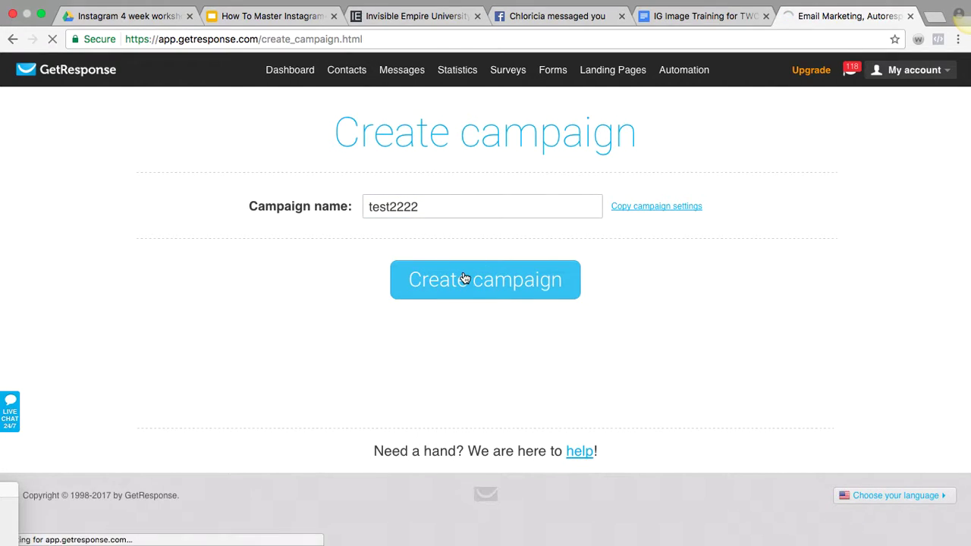
click(455, 205)
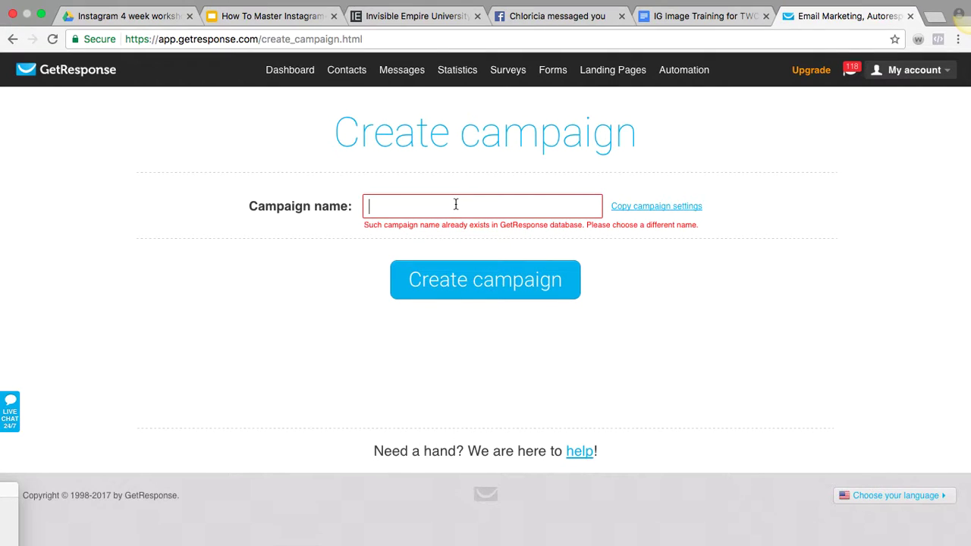
text(test)
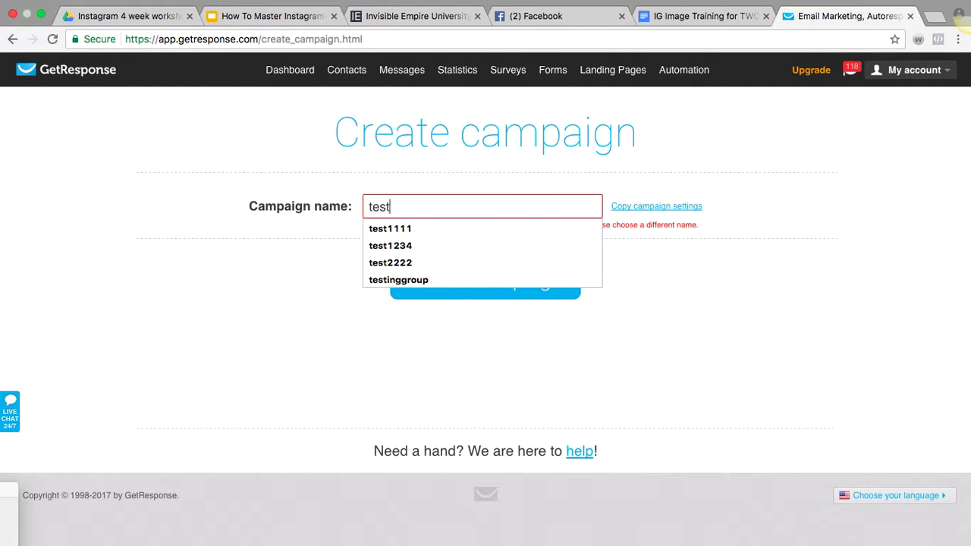
text(0923)
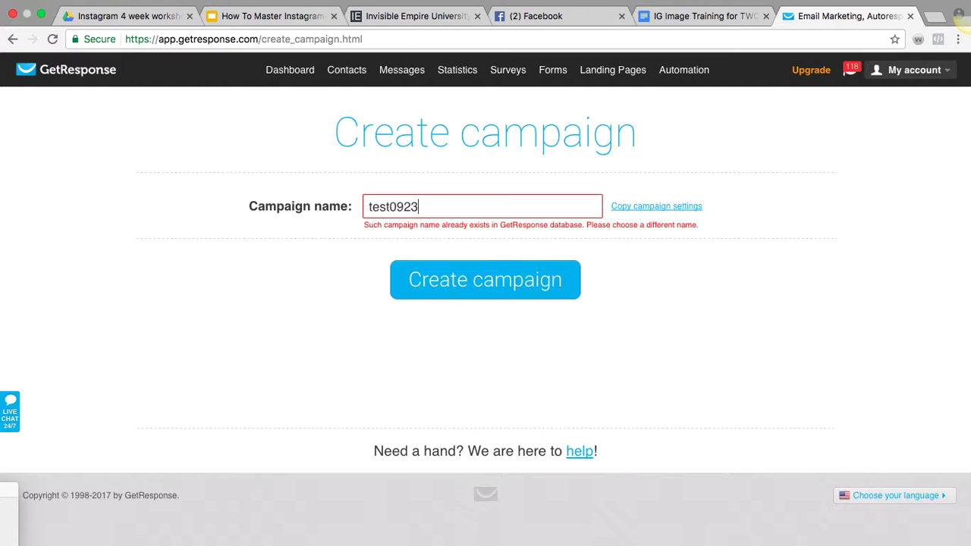
click(481, 287)
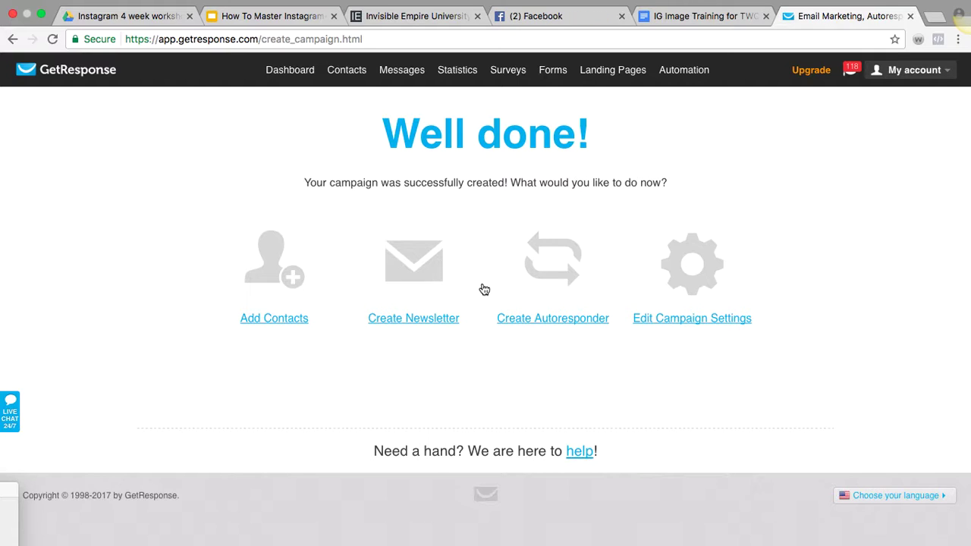
Open test0923's campaign settings and review the notification addresses and sender emails
click(711, 318)
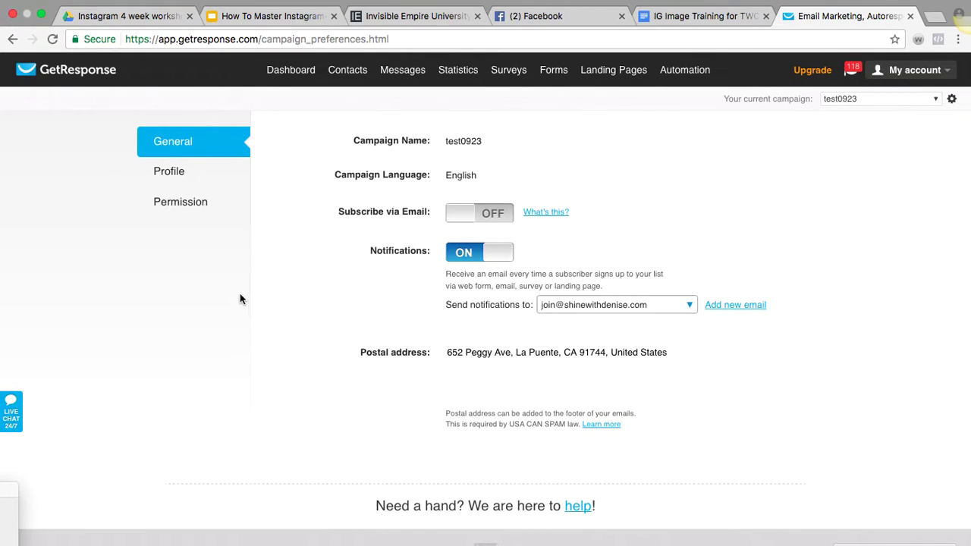
click(685, 306)
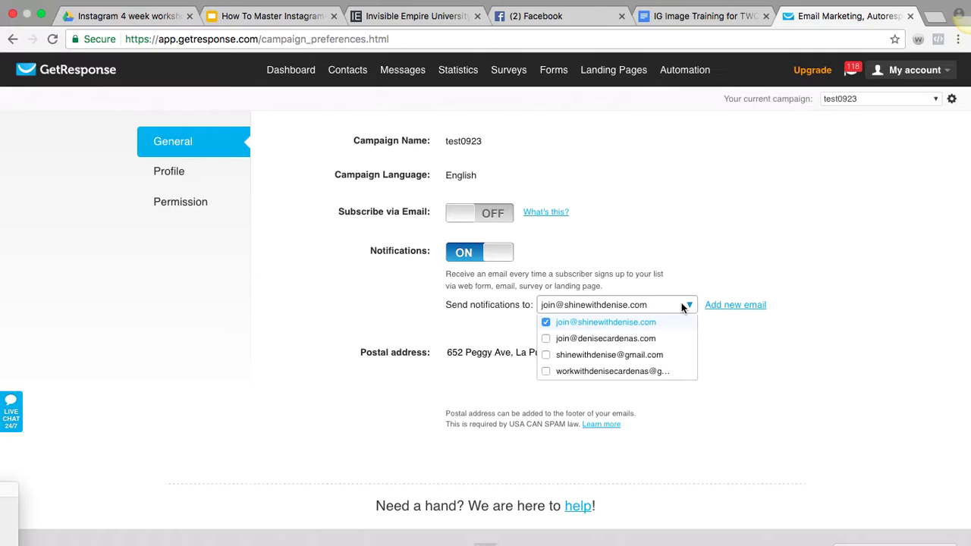
click(714, 330)
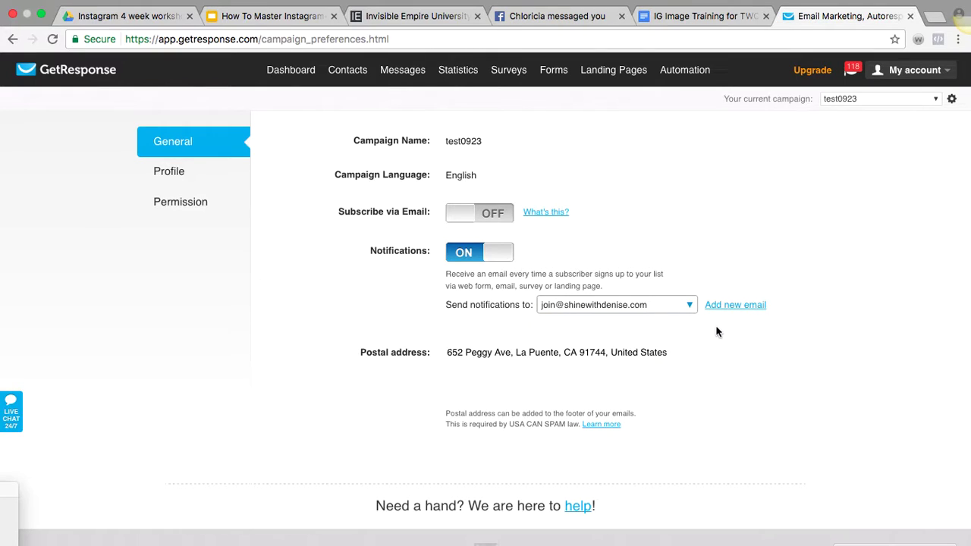
click(729, 304)
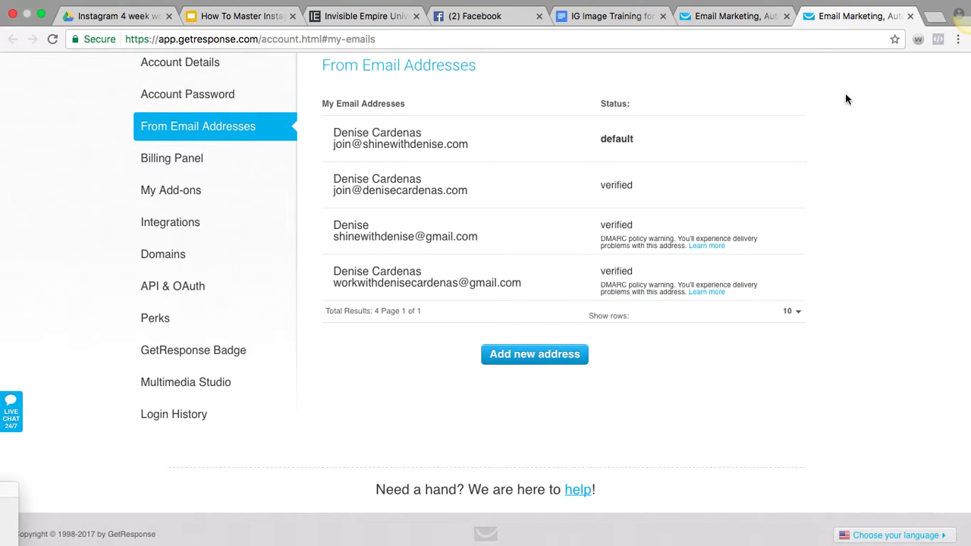
click(910, 16)
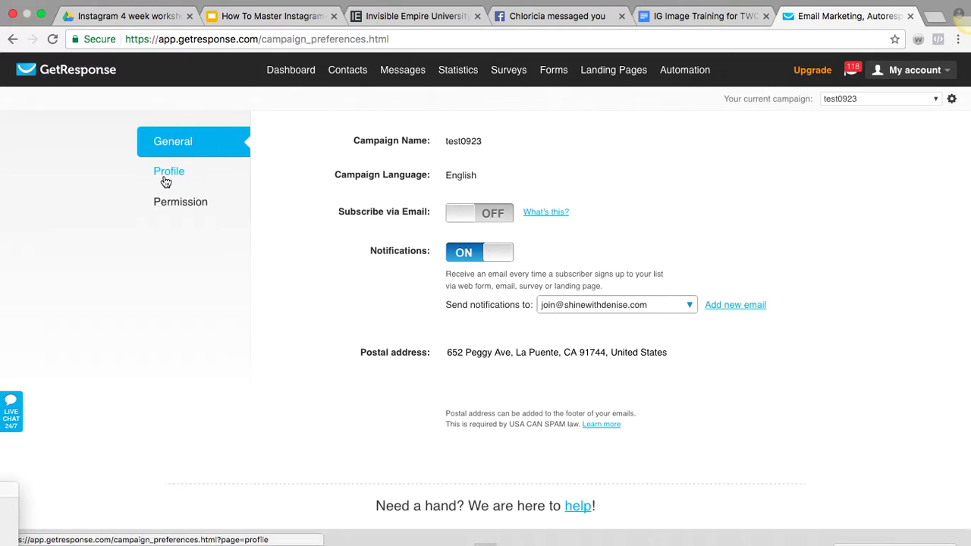
In Permission settings, uncheck confirmed opt-in for Email, Web and API subscriptions
click(165, 204)
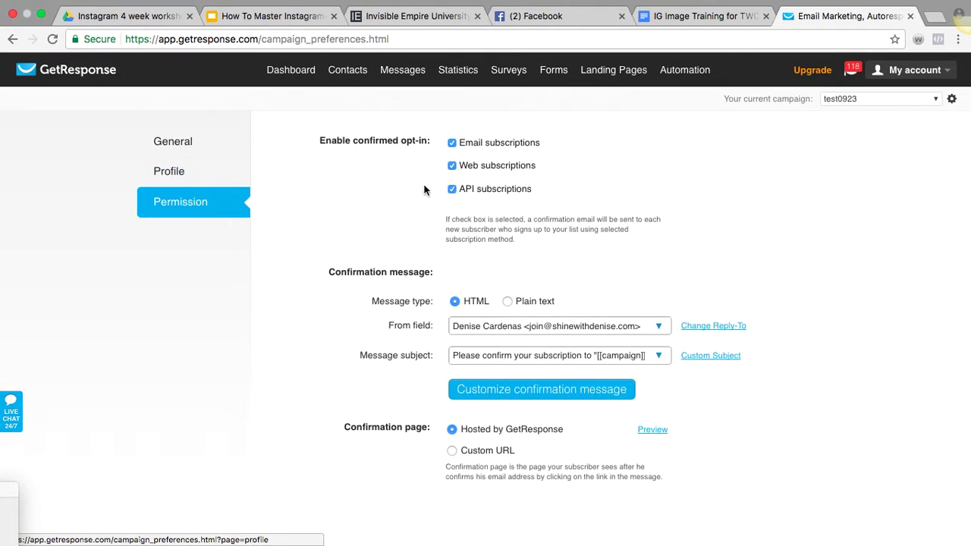
click(452, 143)
click(452, 166)
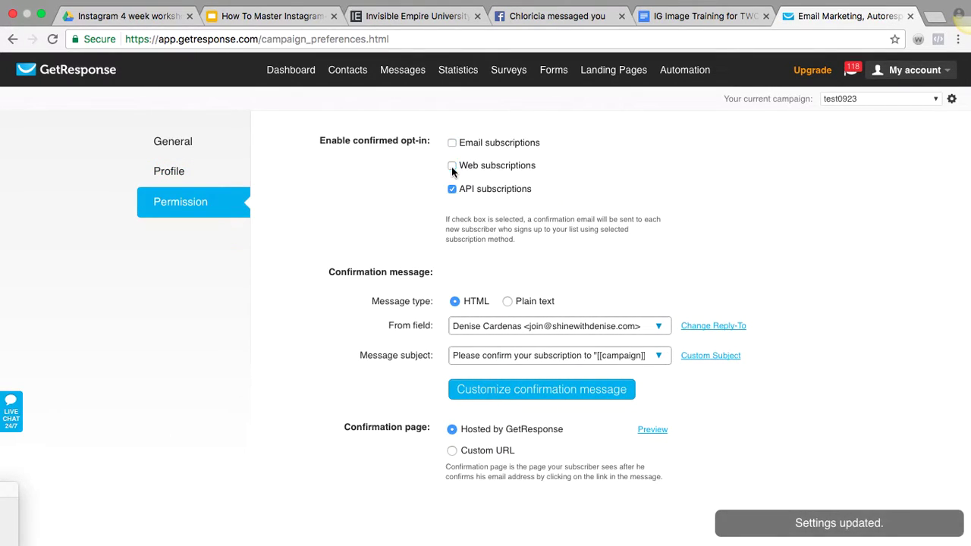
click(453, 189)
click(453, 189)
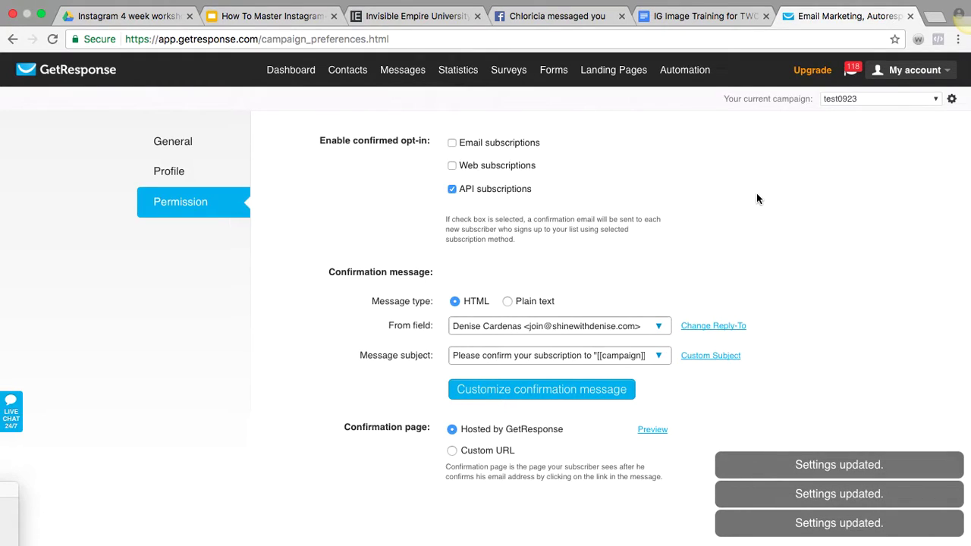
click(453, 188)
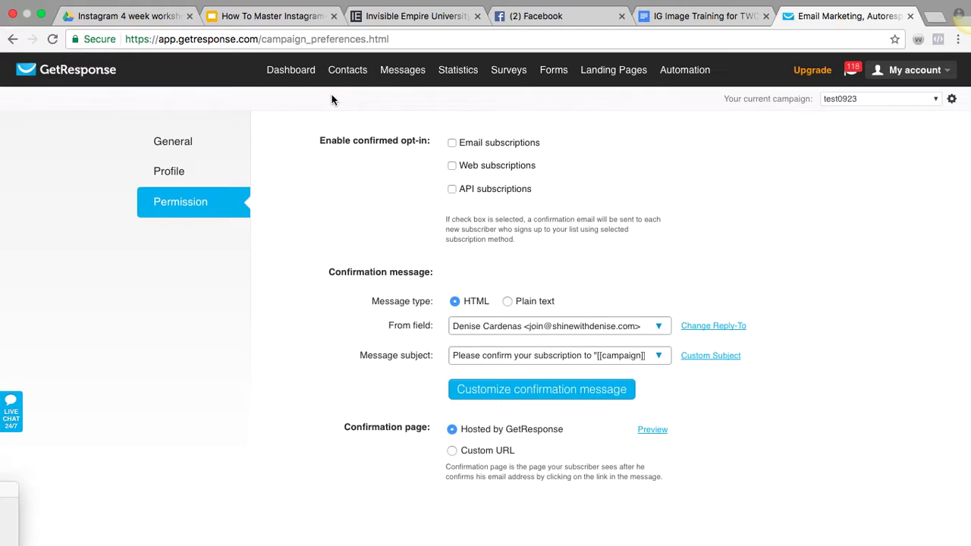
mouse_move(406, 72)
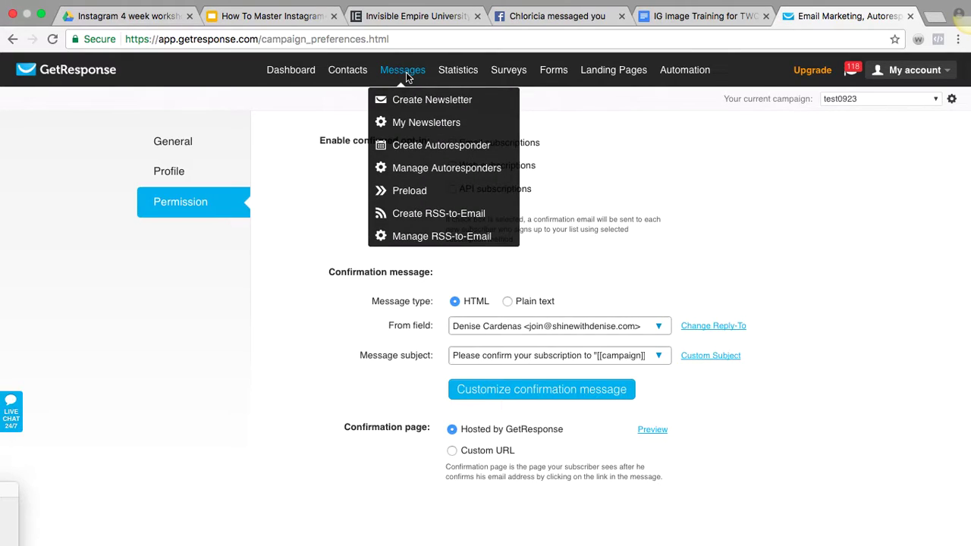
Start a new day-0 autoresponder and choose Create new email for it
click(404, 159)
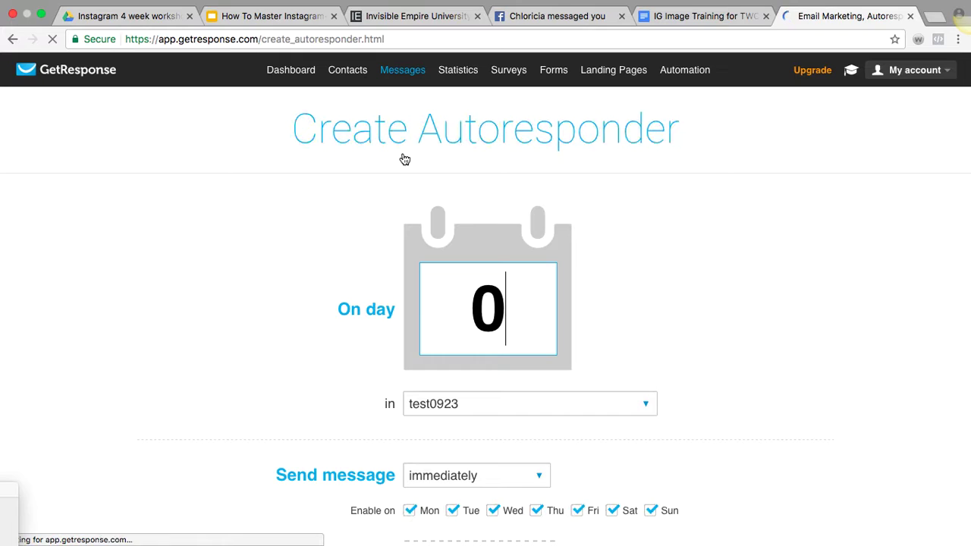
scroll(317, 321, down, 3)
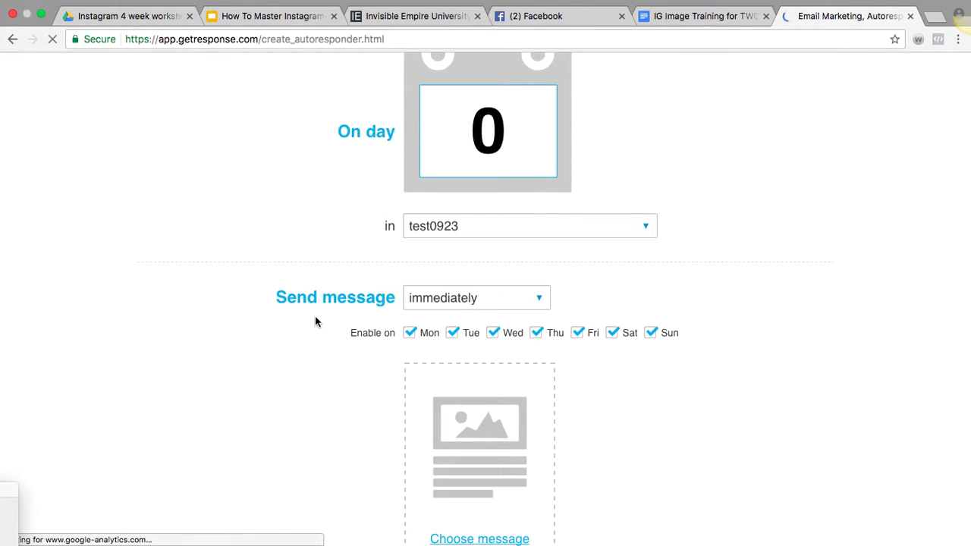
scroll(315, 321, down, 2)
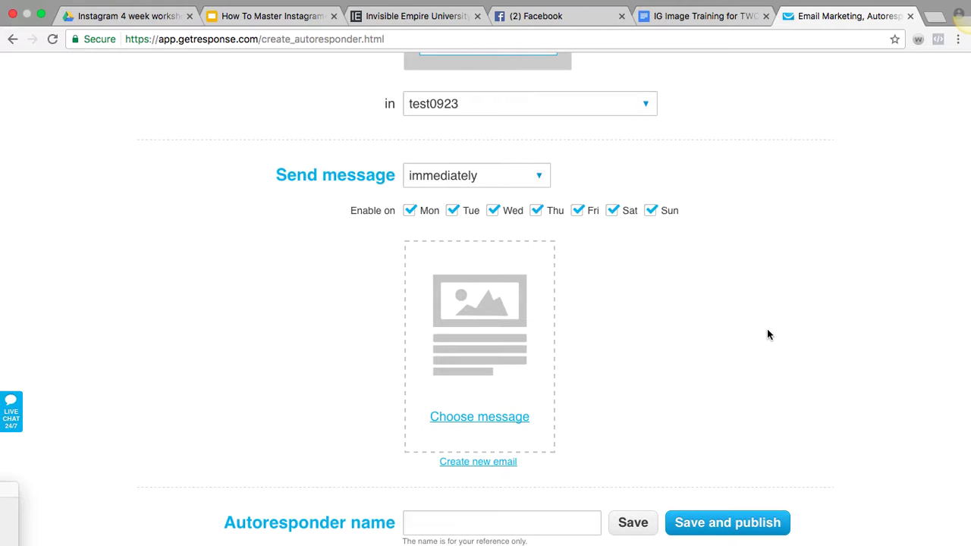
scroll(767, 331, down, 2)
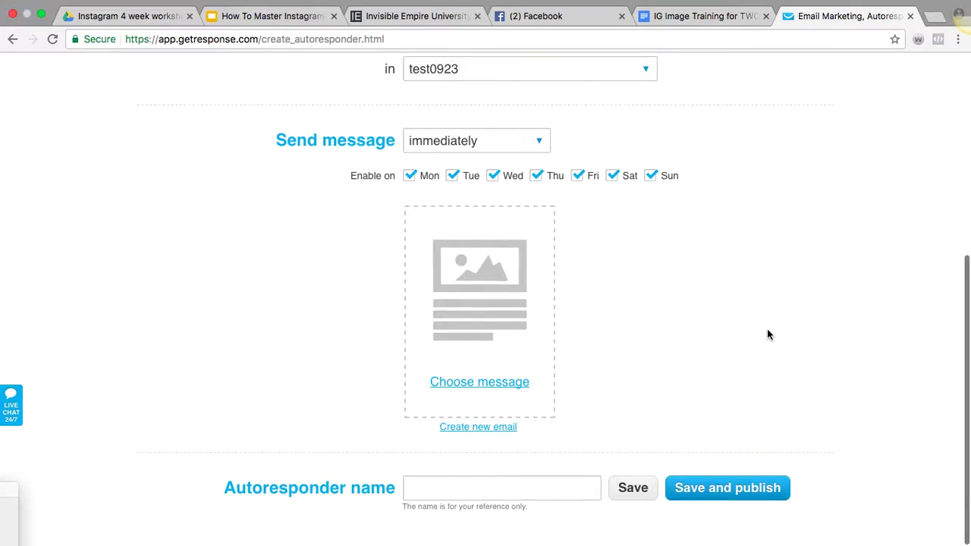
click(477, 434)
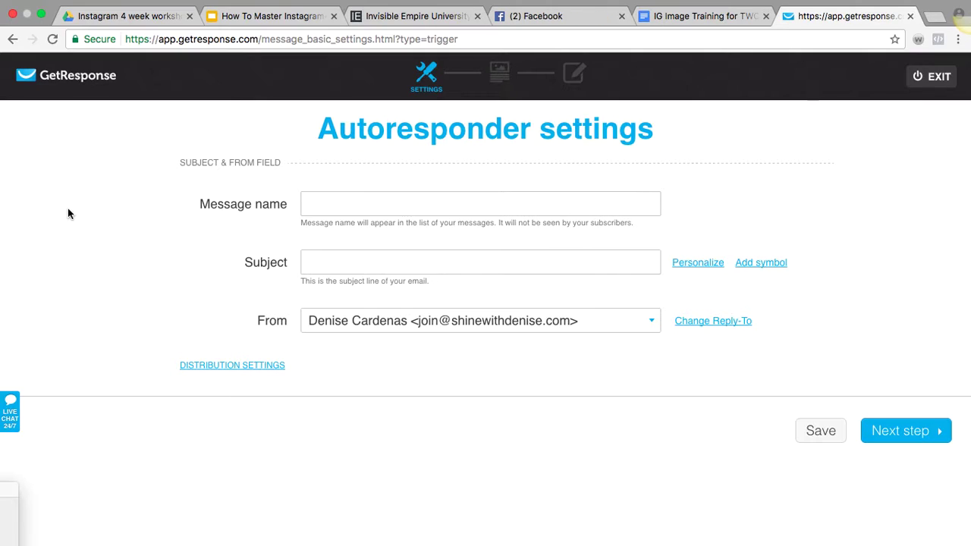
Name the message 'Welcome!' with subject 'Welcome' and continue to the next step
click(311, 201)
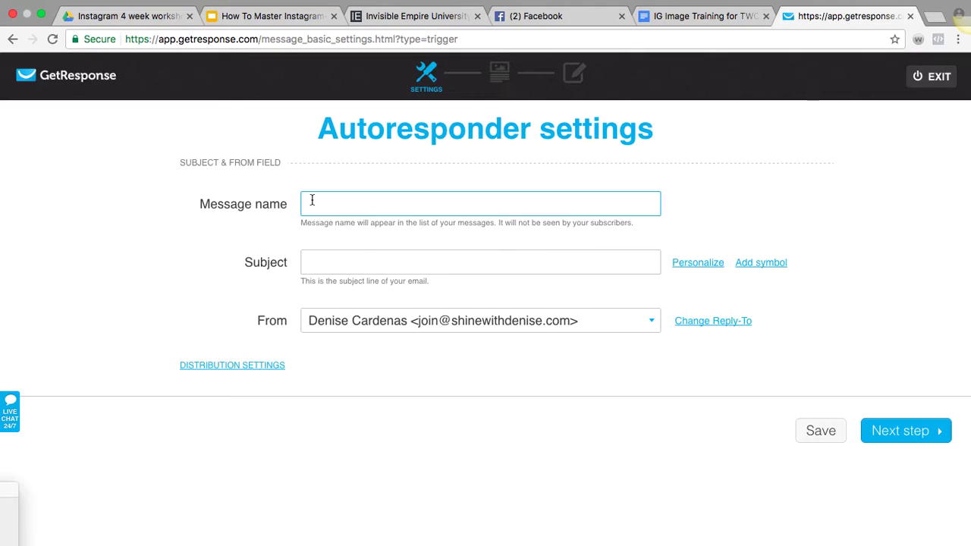
text(Welcome!)
click(309, 262)
text(Welcome)
click(895, 441)
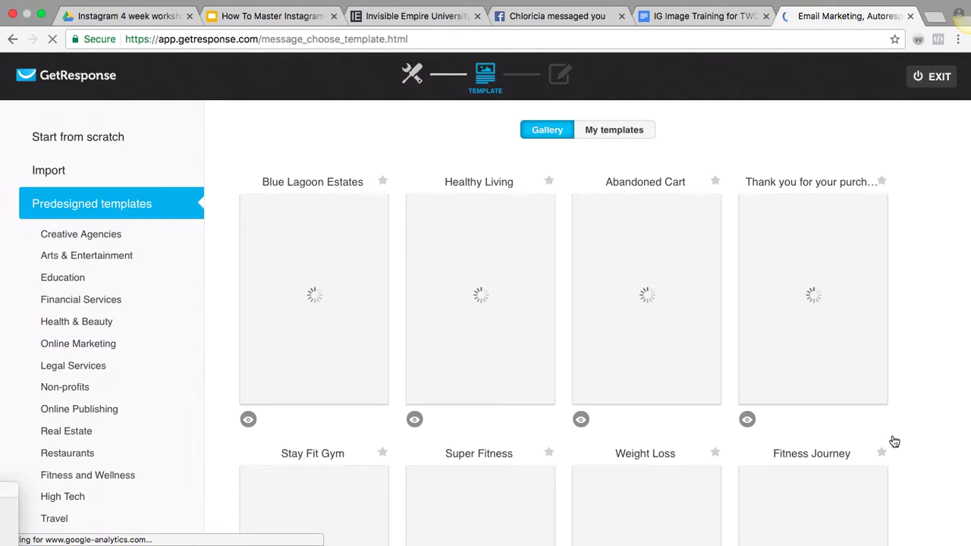
Start from scratch with the blank template, add a text block, then go to the Drive folder
click(63, 141)
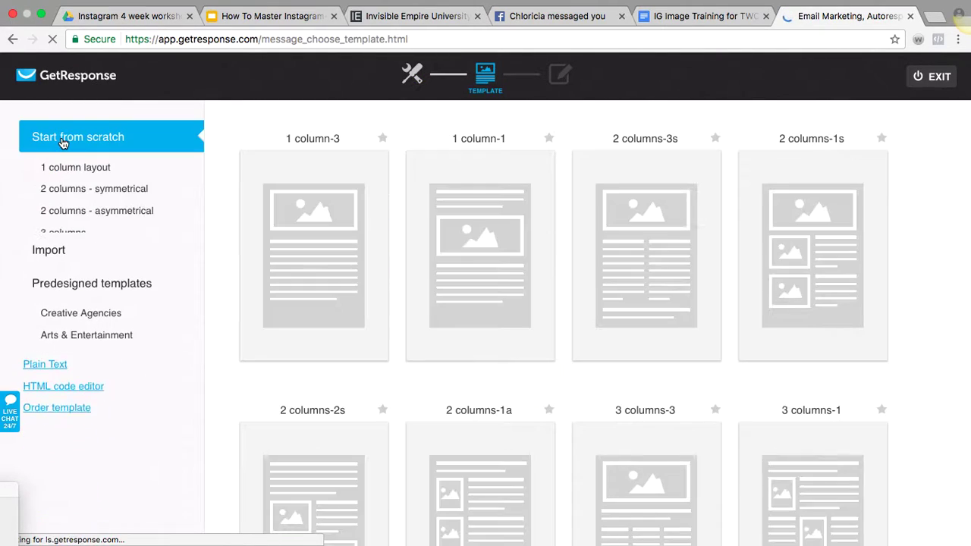
scroll(345, 425, down, 2)
scroll(345, 426, down, 4)
click(523, 232)
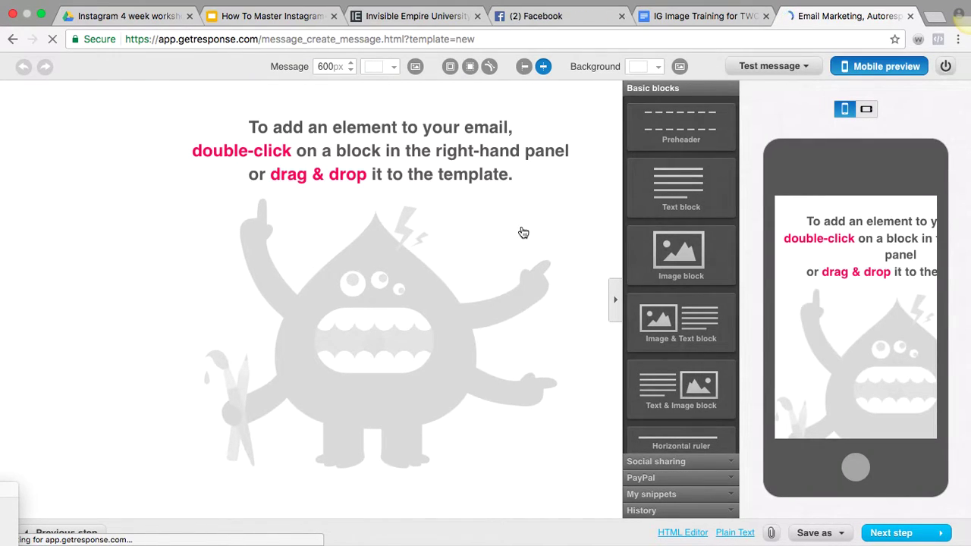
double_click(662, 187)
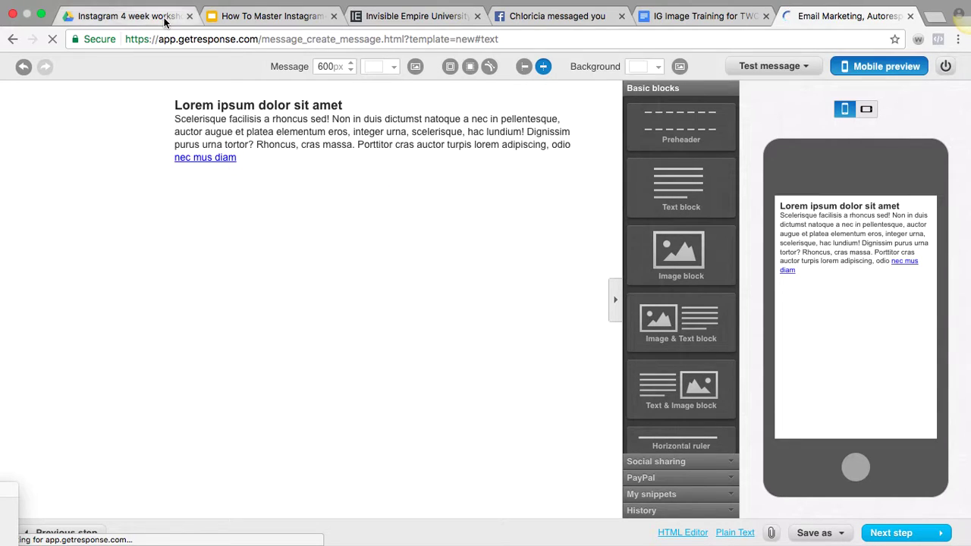
click(163, 20)
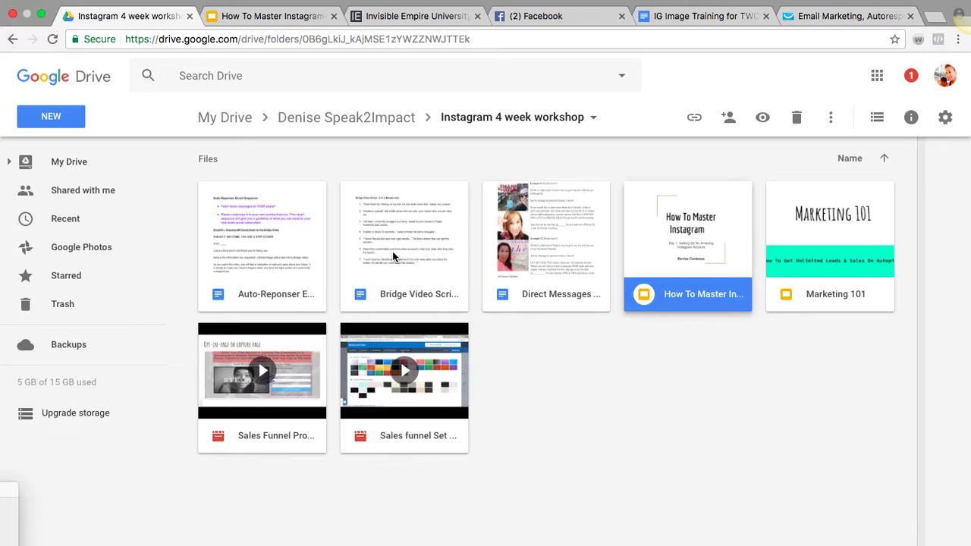
Open the Auto-Reponser Email Sequence doc and trim the first heading to 'Email #1-- Sequence#0'
double_click(271, 239)
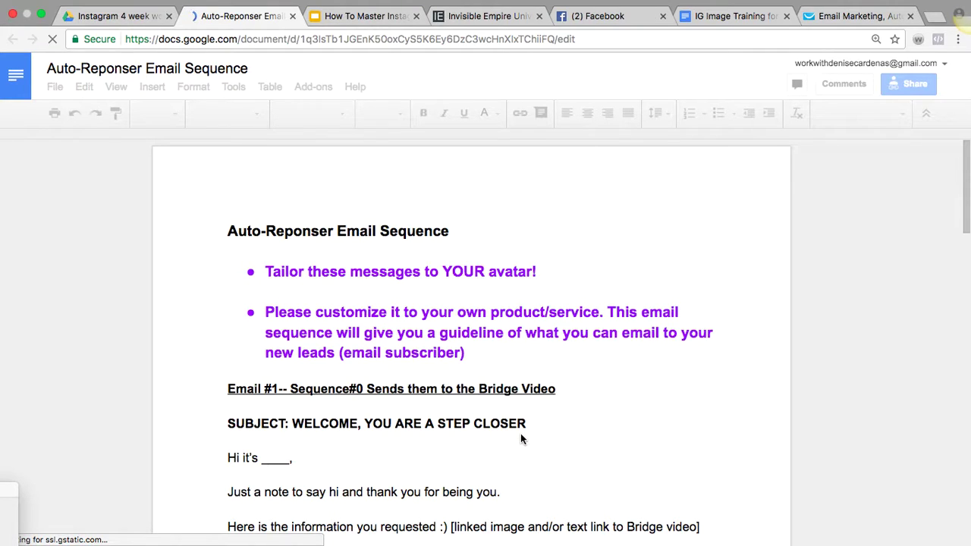
scroll(520, 433, down, 5)
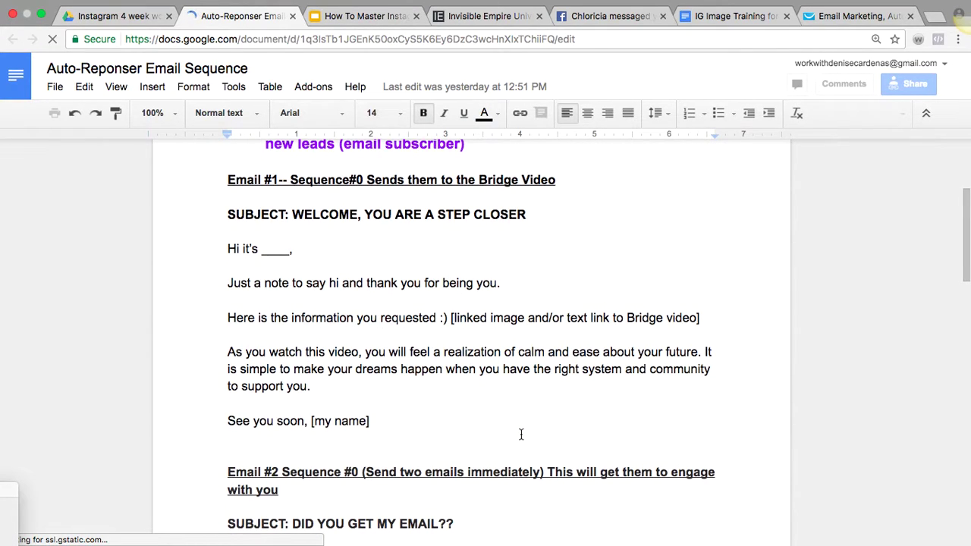
scroll(520, 433, up, 3)
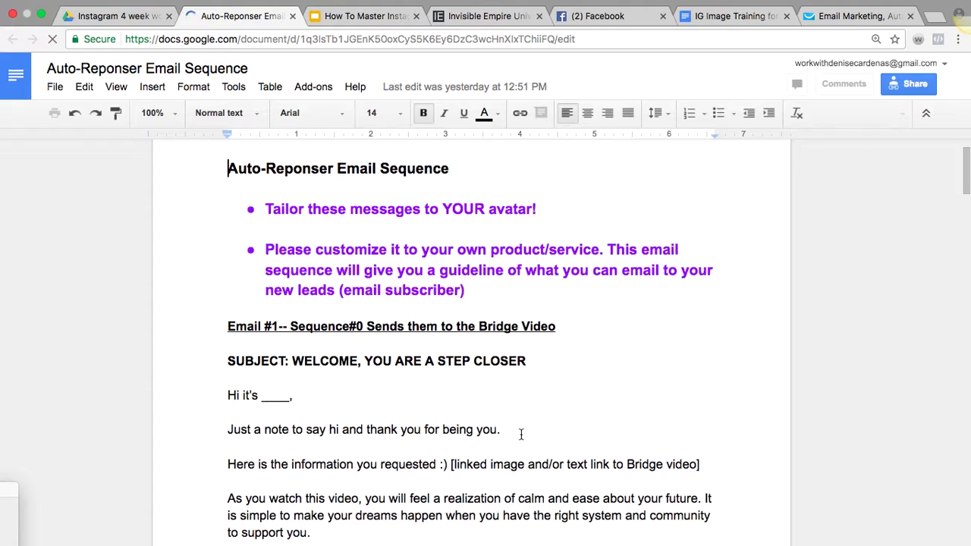
scroll(520, 434, down, 1)
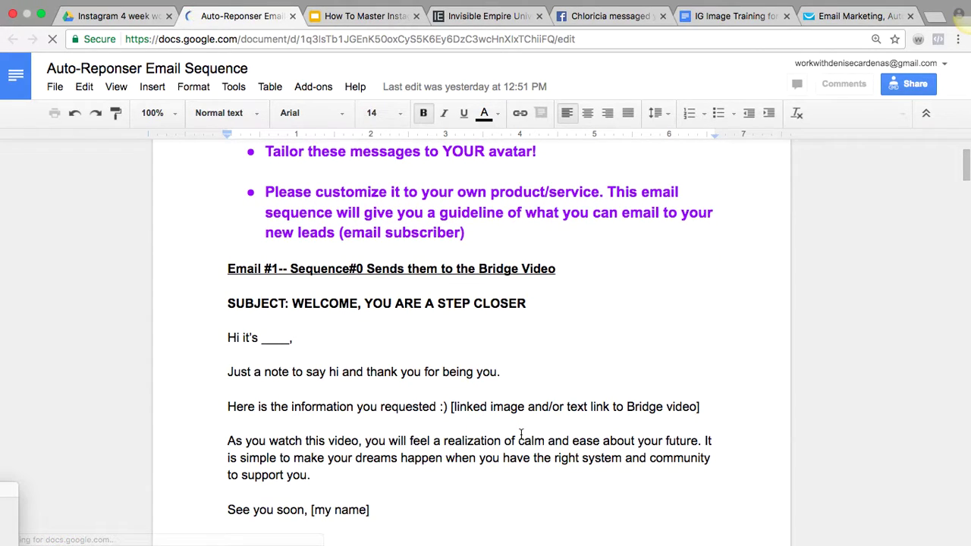
scroll(520, 434, down, 2)
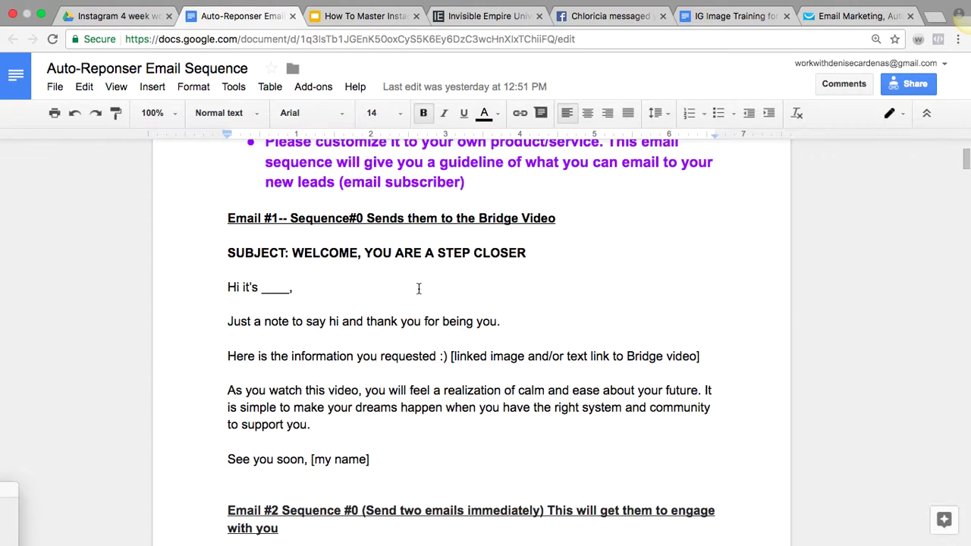
scroll(418, 287, down, 2)
scroll(418, 288, down, 1)
scroll(419, 288, up, 2)
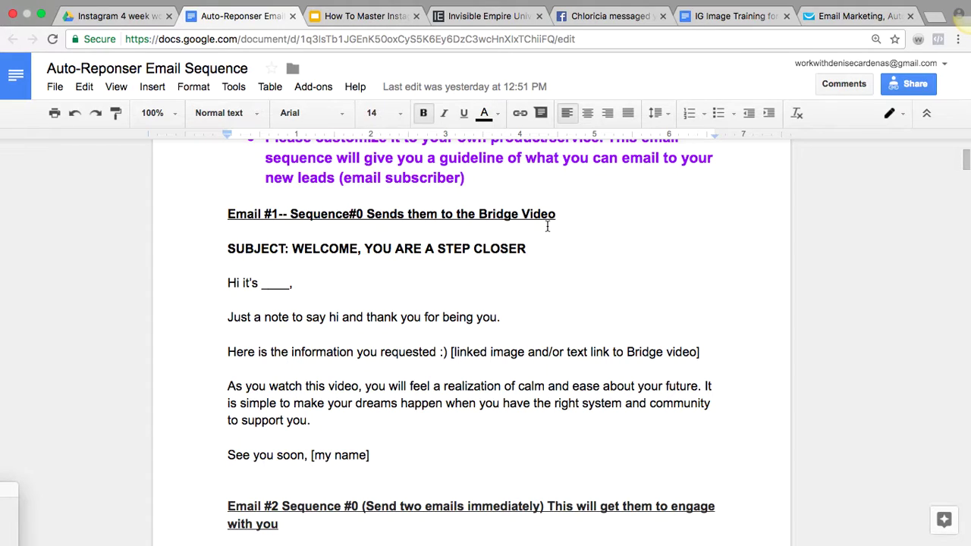
drag(589, 217, 370, 214)
key(BackSpace)
Copy the first email's body text and return to GetResponse
click(686, 279)
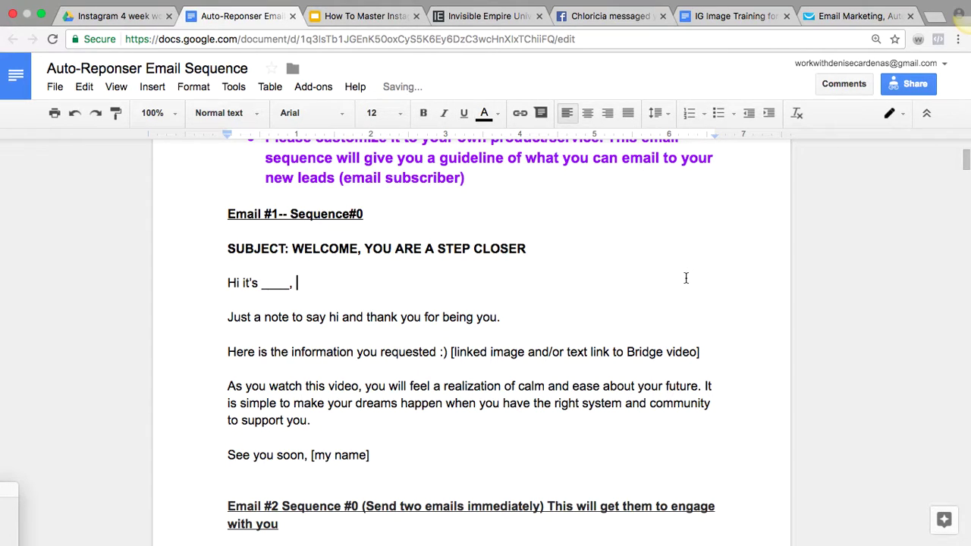
scroll(686, 278, down, 1)
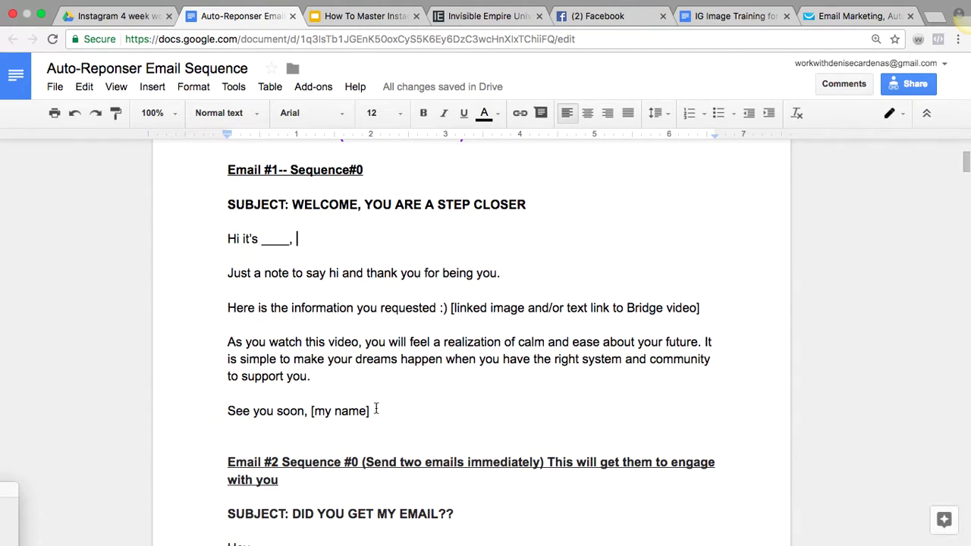
drag(375, 410, 222, 235)
key(ctrl+c)
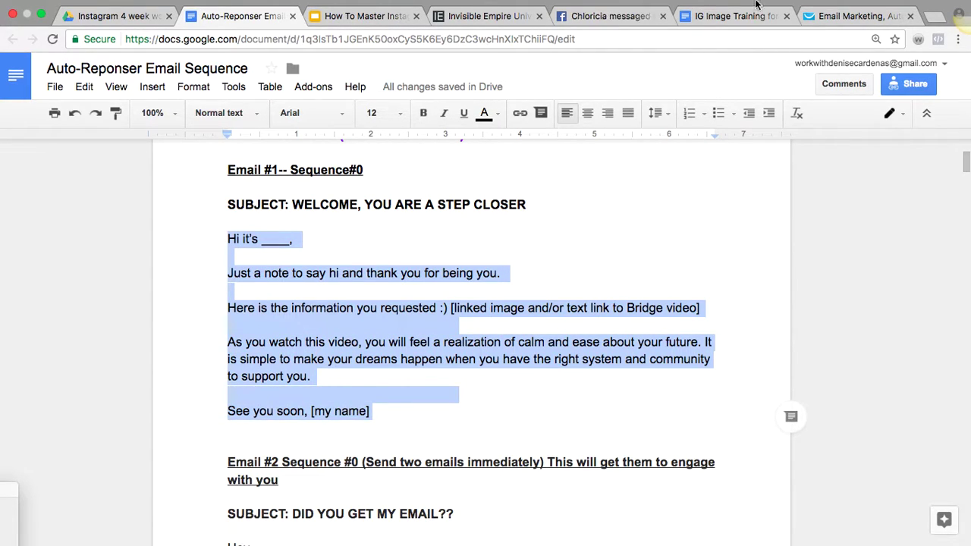
click(529, 36)
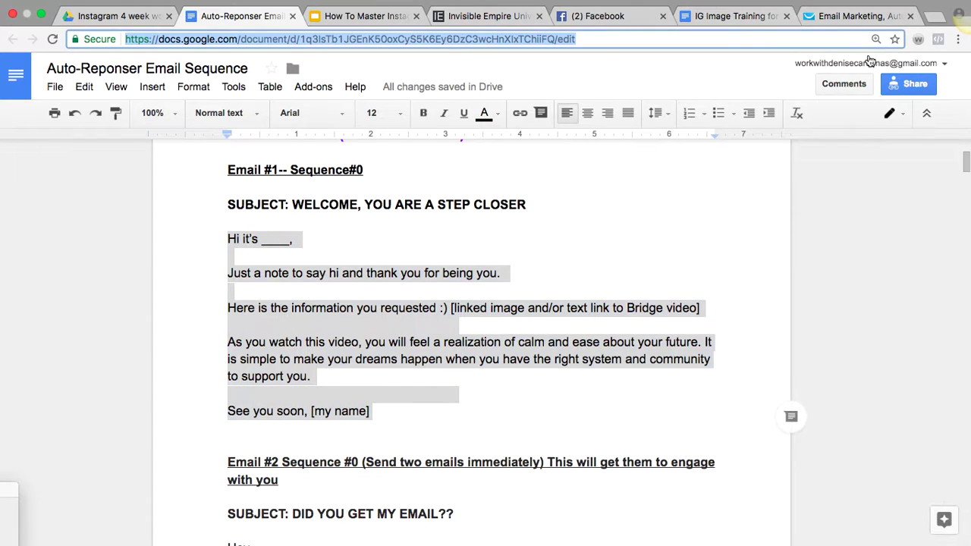
click(857, 15)
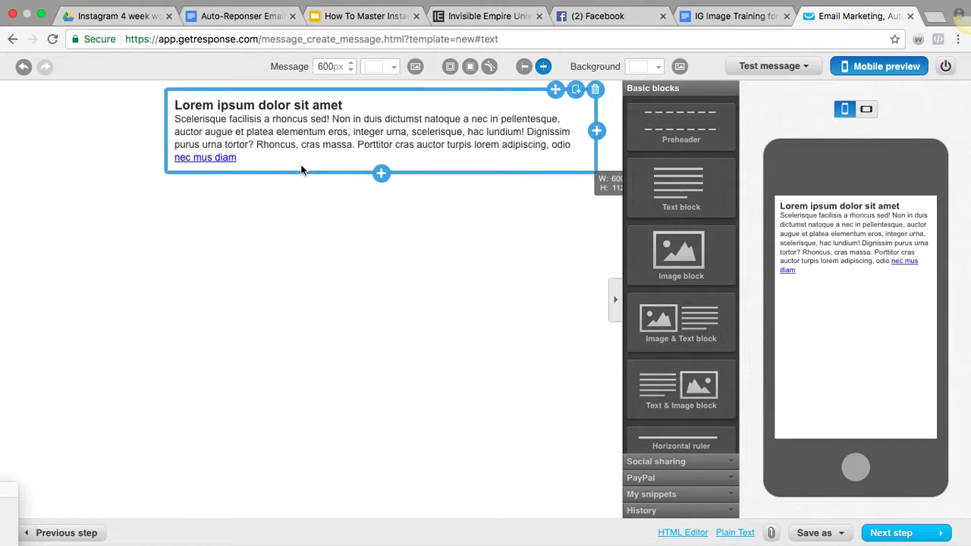
Paste the copied Email #1 body over the Lorem ipsum placeholder in the text block
click(282, 147)
drag(241, 158, 174, 100)
key(ctrl+v)
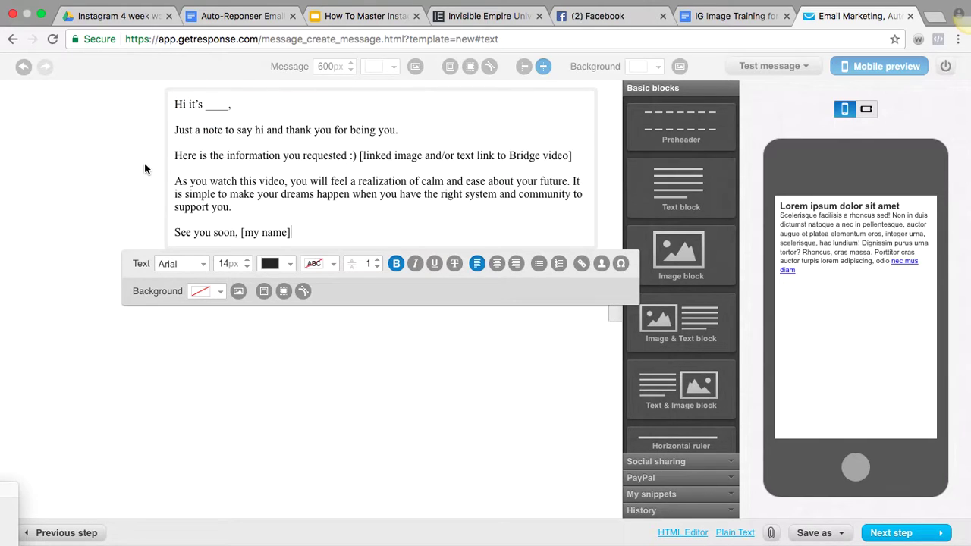
click(144, 163)
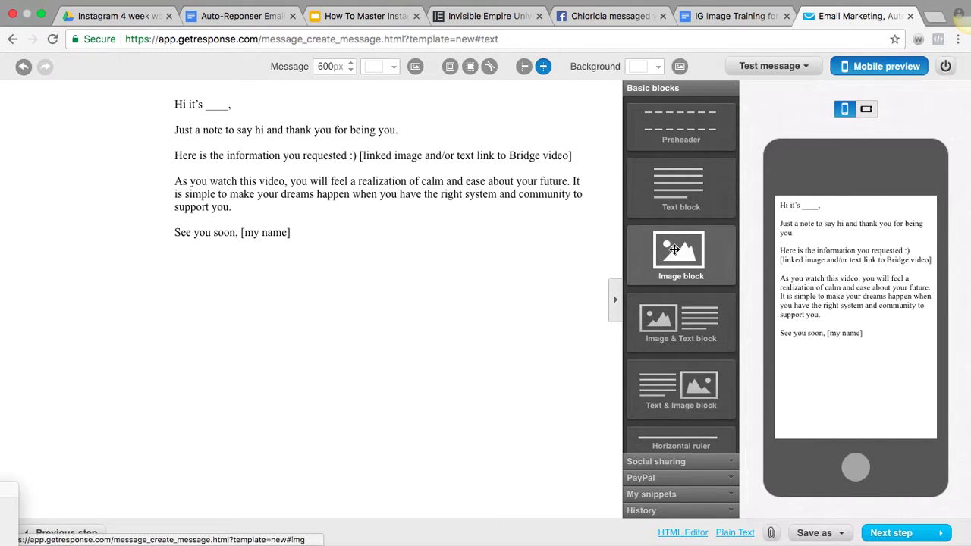
Add an image block below the text and fill it with the group photo from My Images
drag(674, 249, 454, 317)
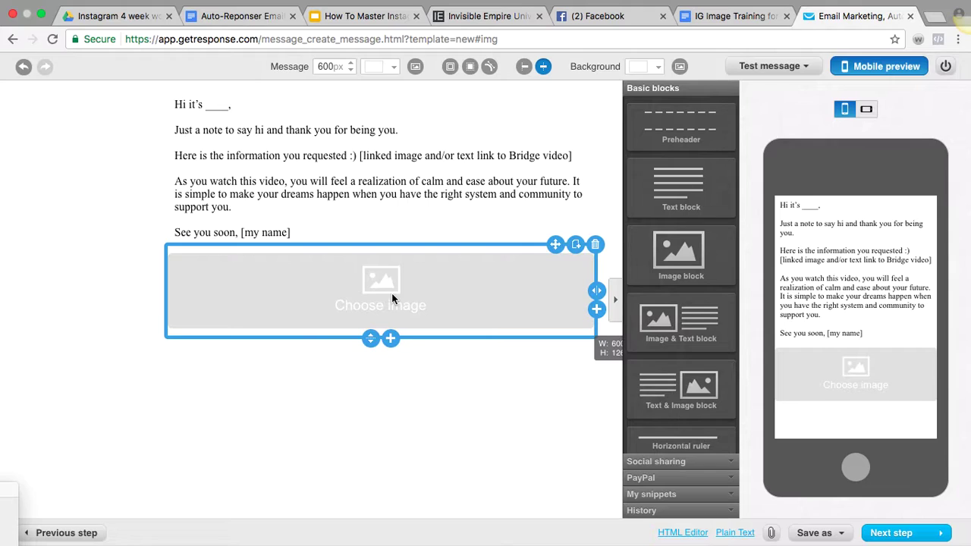
click(392, 297)
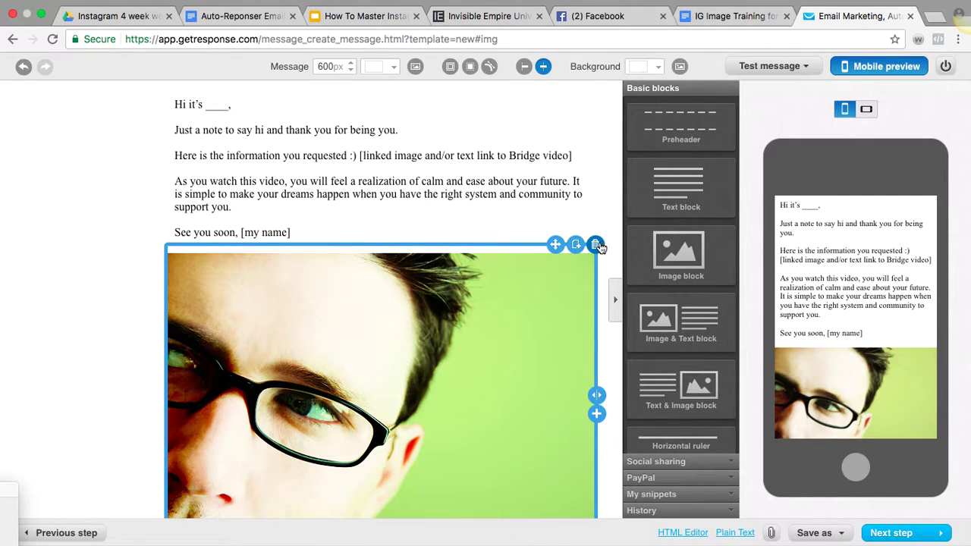
click(597, 243)
drag(681, 254, 446, 307)
click(446, 303)
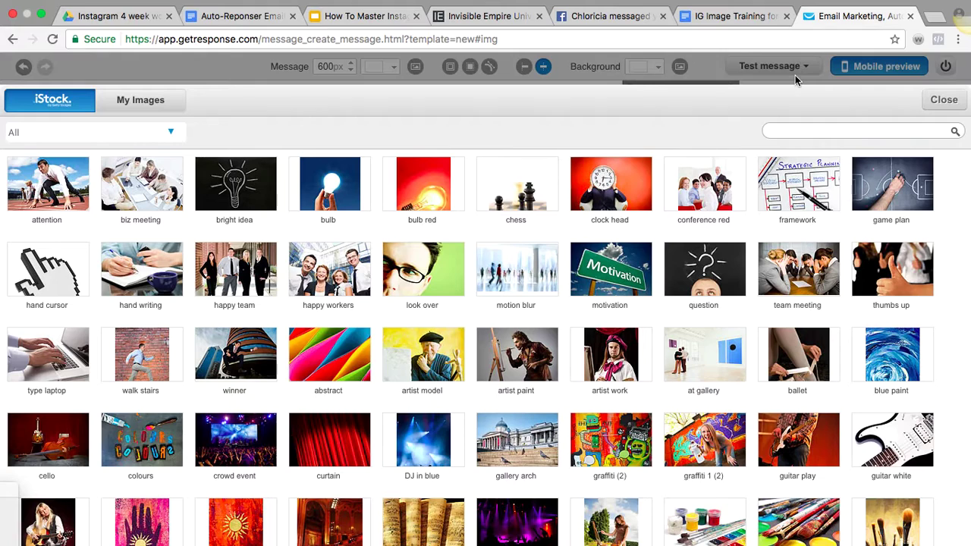
click(131, 104)
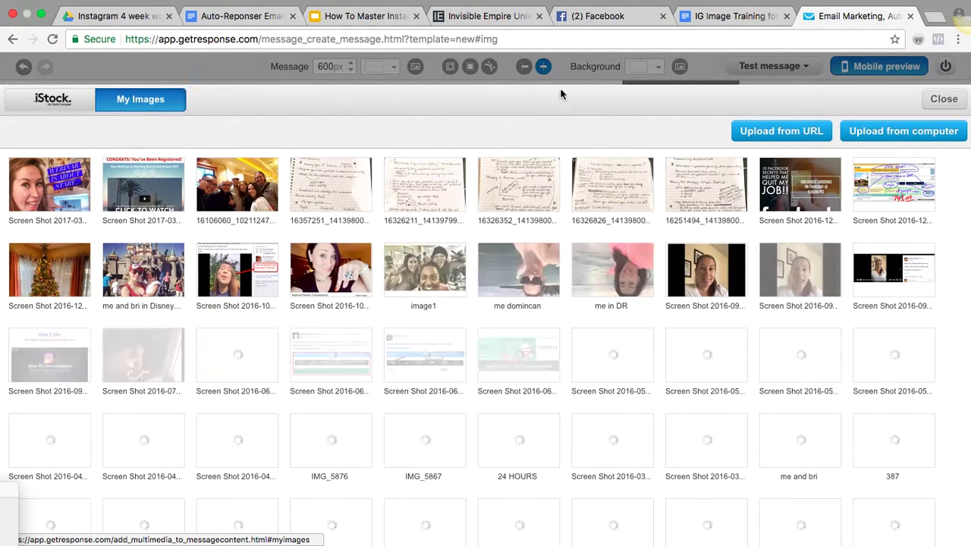
click(900, 138)
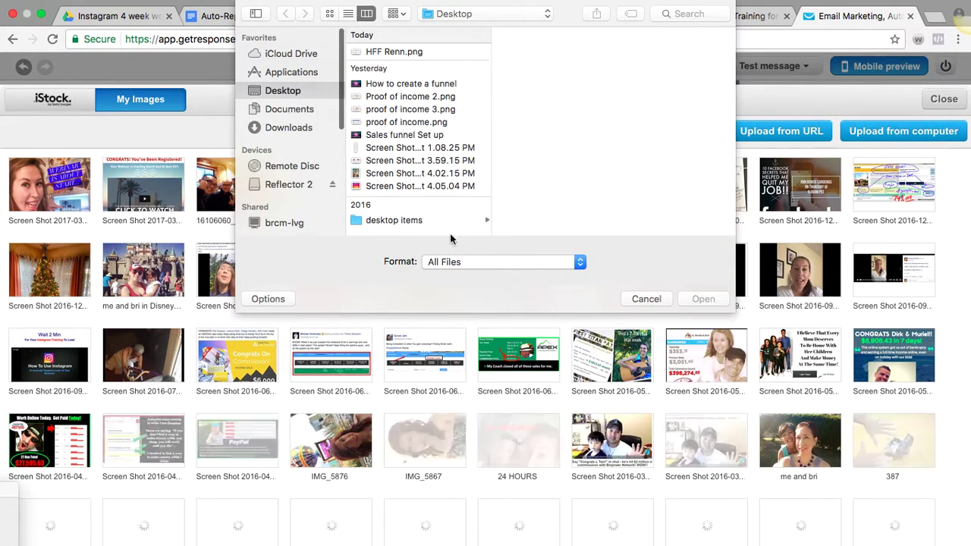
click(646, 298)
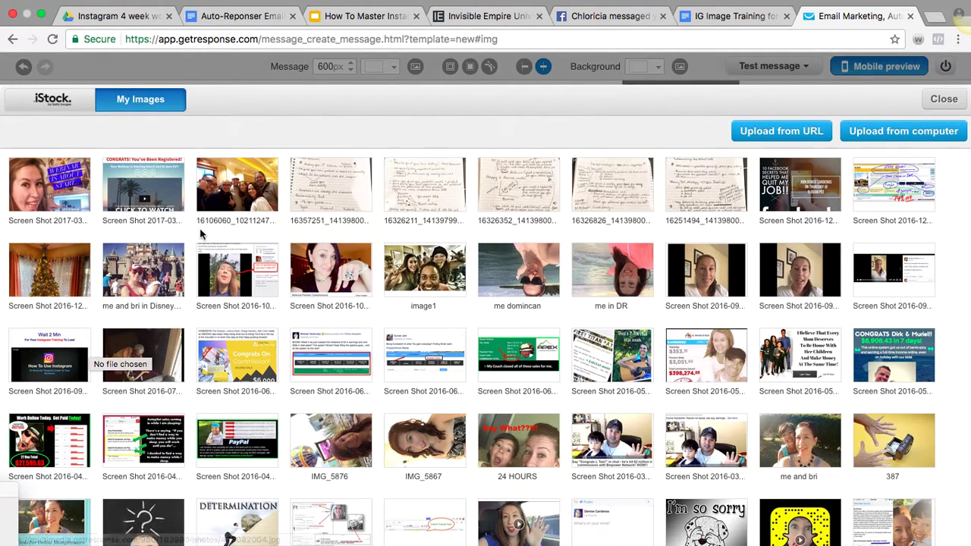
click(236, 194)
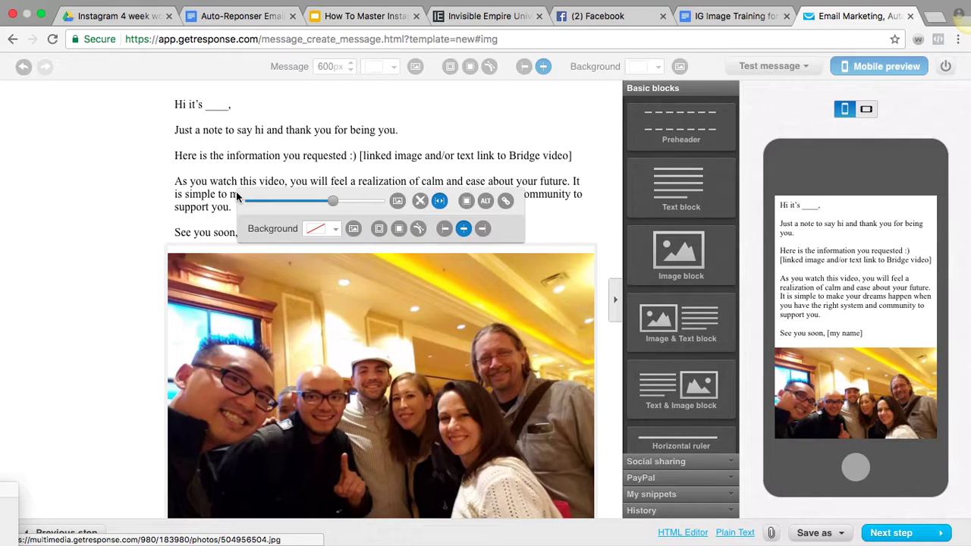
Shrink the group photo to about half its width with the image size slider
click(19, 327)
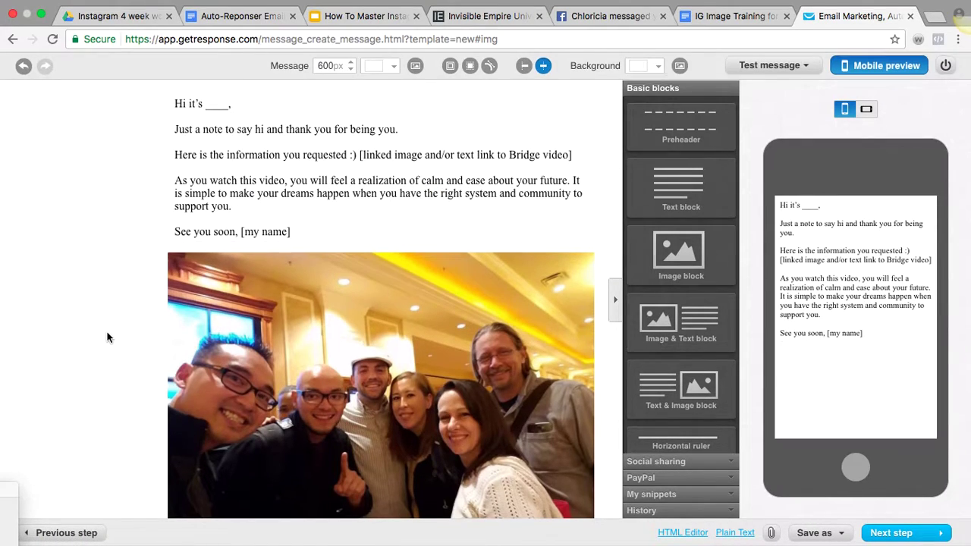
scroll(376, 313, down, 2)
click(375, 313)
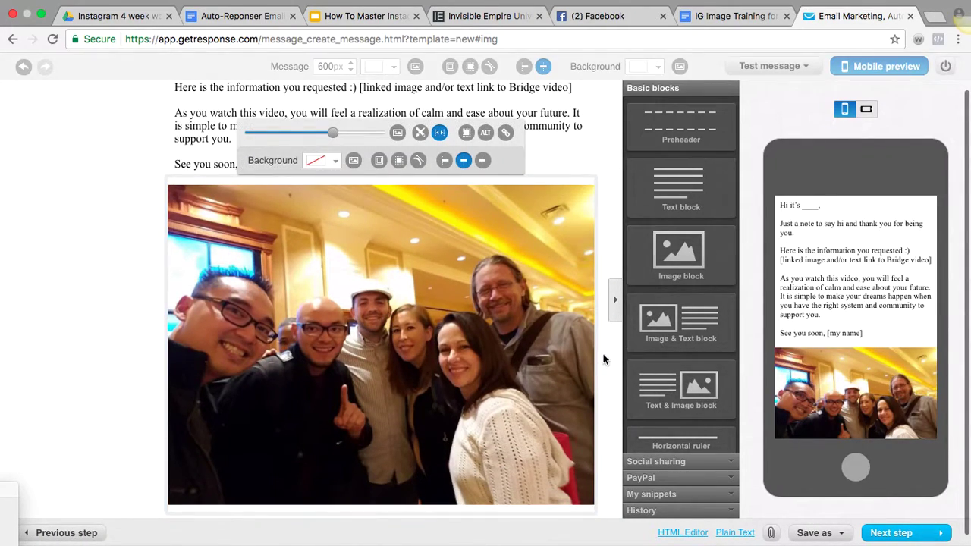
drag(596, 344, 614, 321)
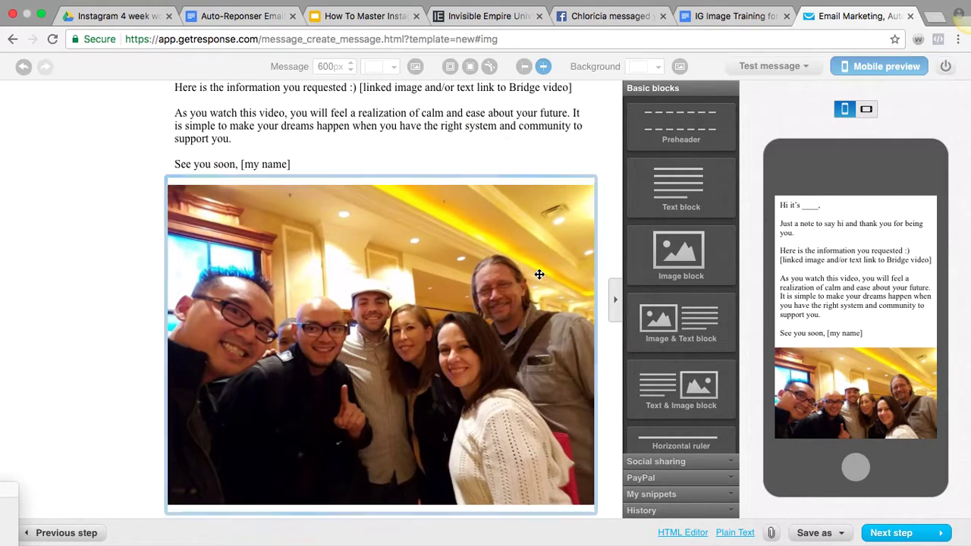
click(540, 327)
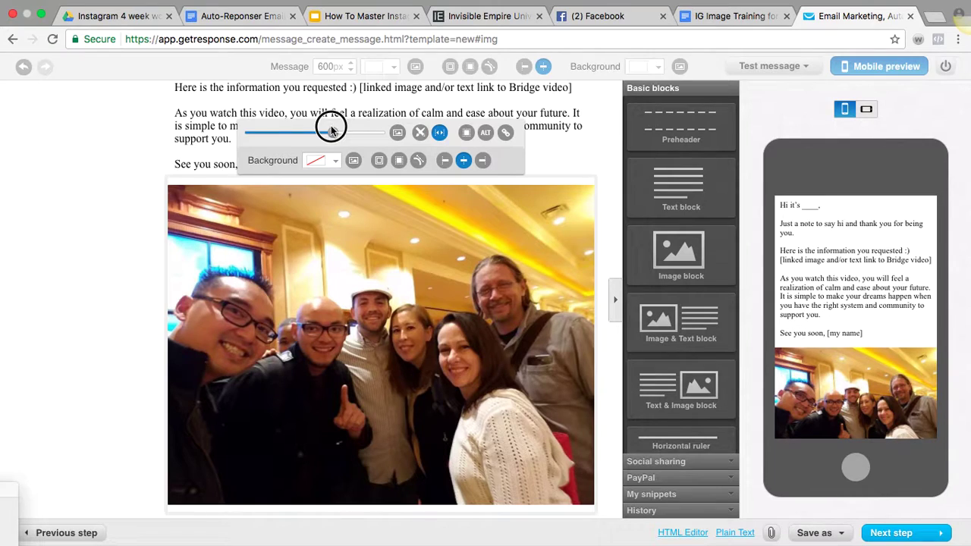
drag(334, 133, 297, 137)
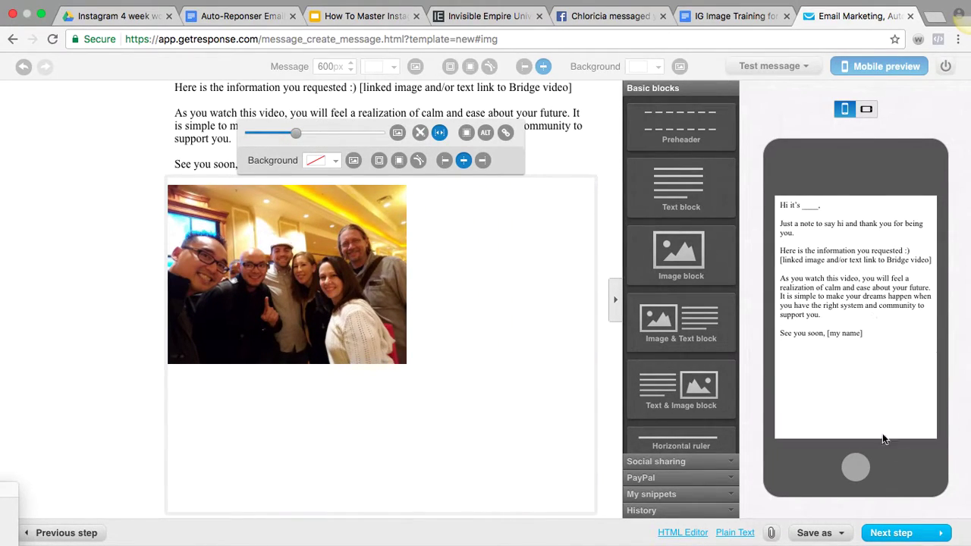
scroll(870, 342, down, 3)
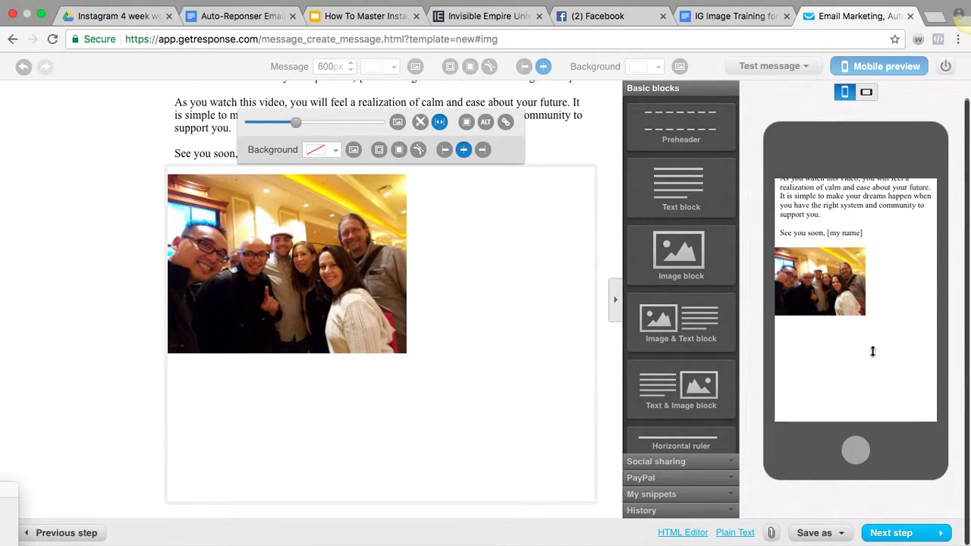
scroll(872, 351, up, 3)
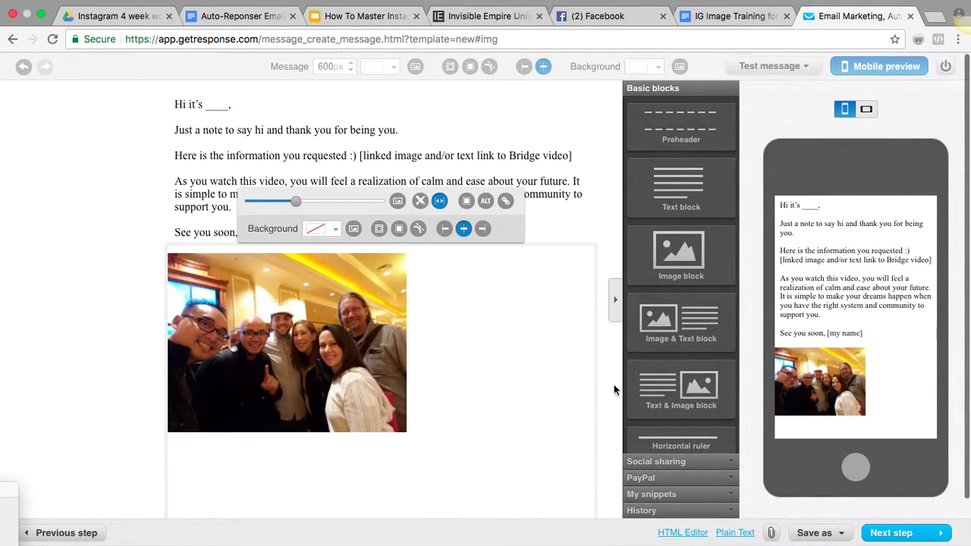
Narrow the image block so the photo sits centred below the 'See you soon' sign-off
click(592, 379)
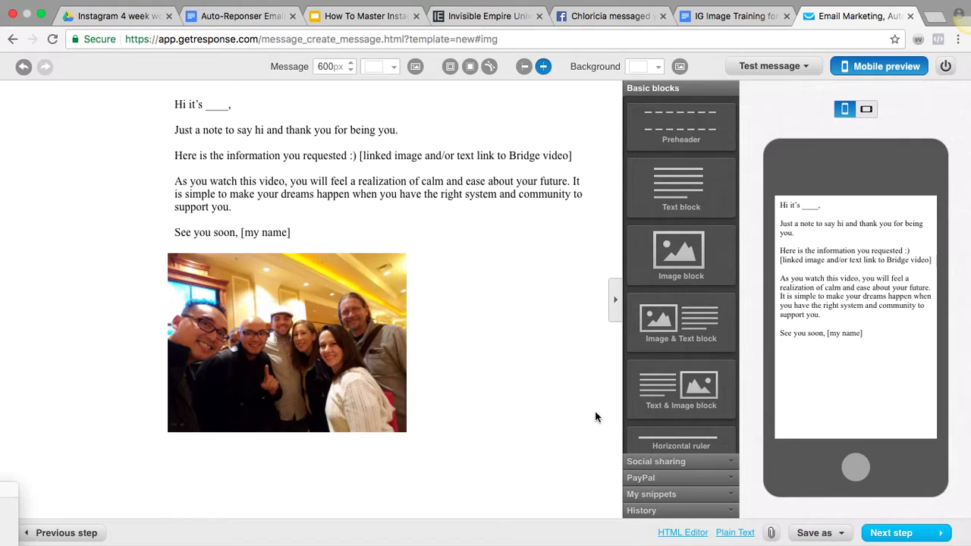
drag(596, 413, 409, 412)
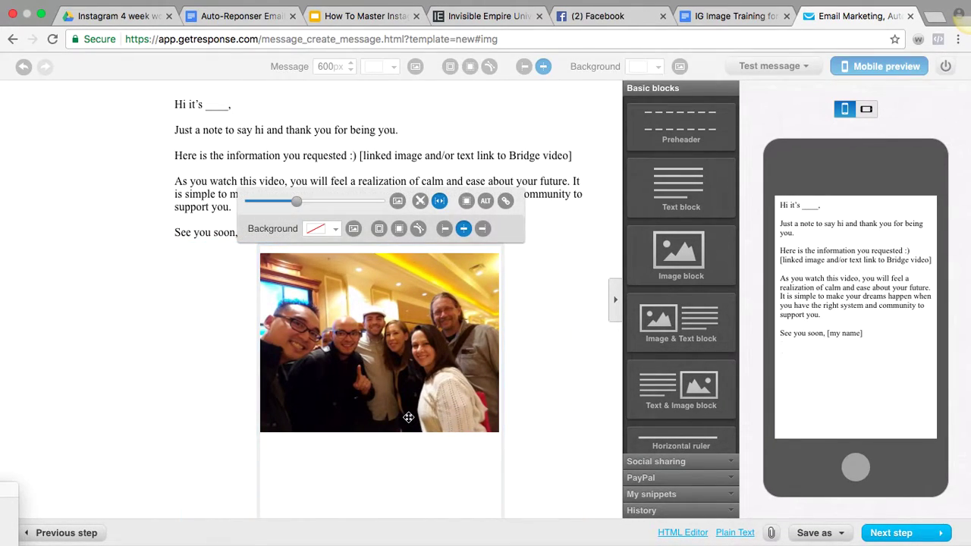
scroll(910, 417, down, 5)
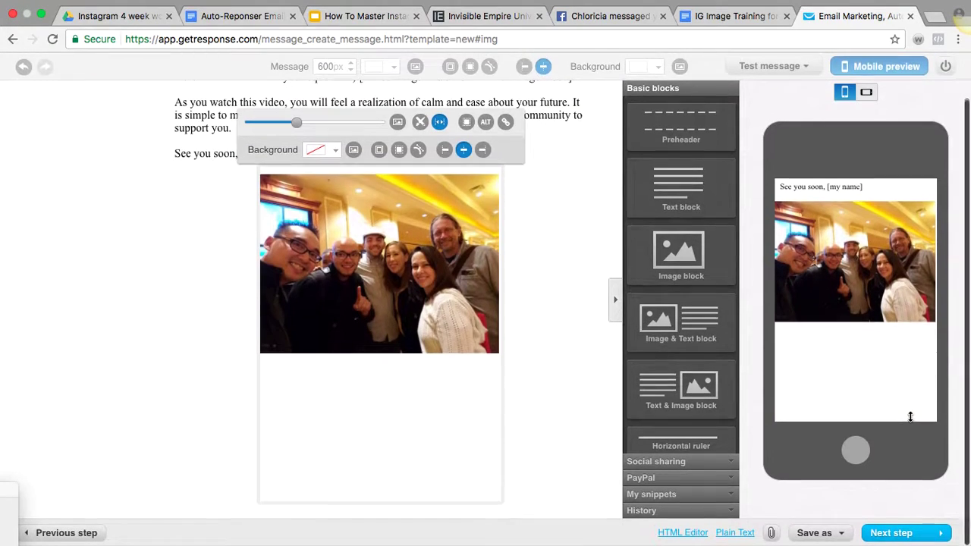
click(575, 307)
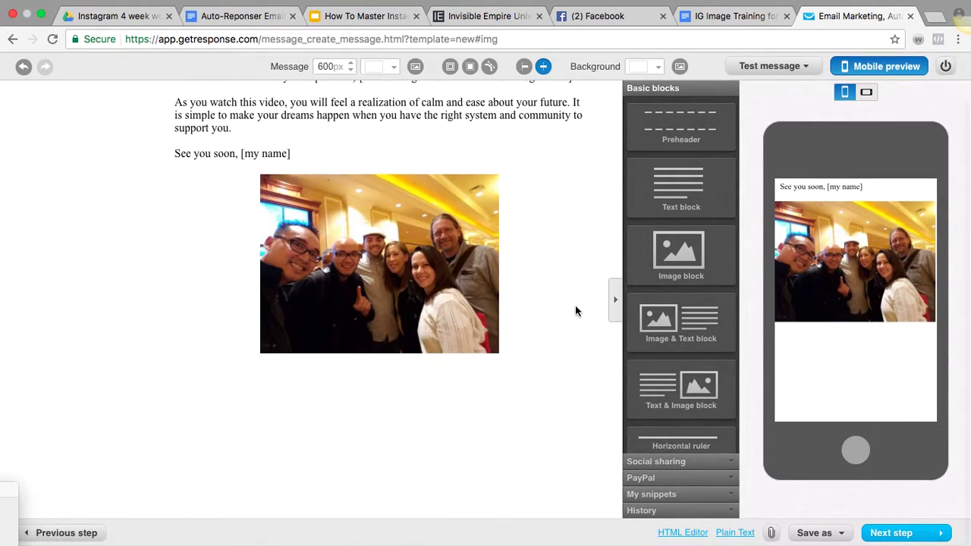
scroll(679, 379, down, 3)
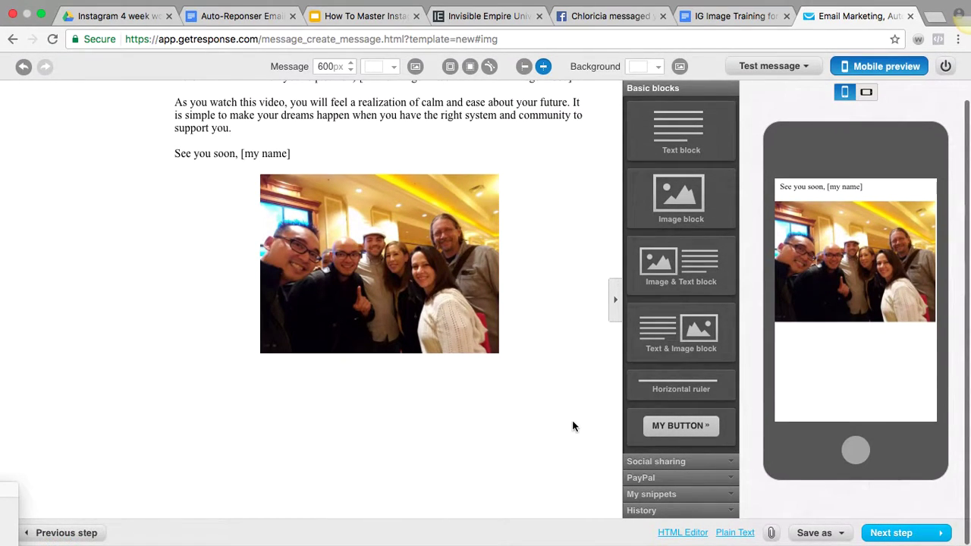
scroll(572, 420, up, 2)
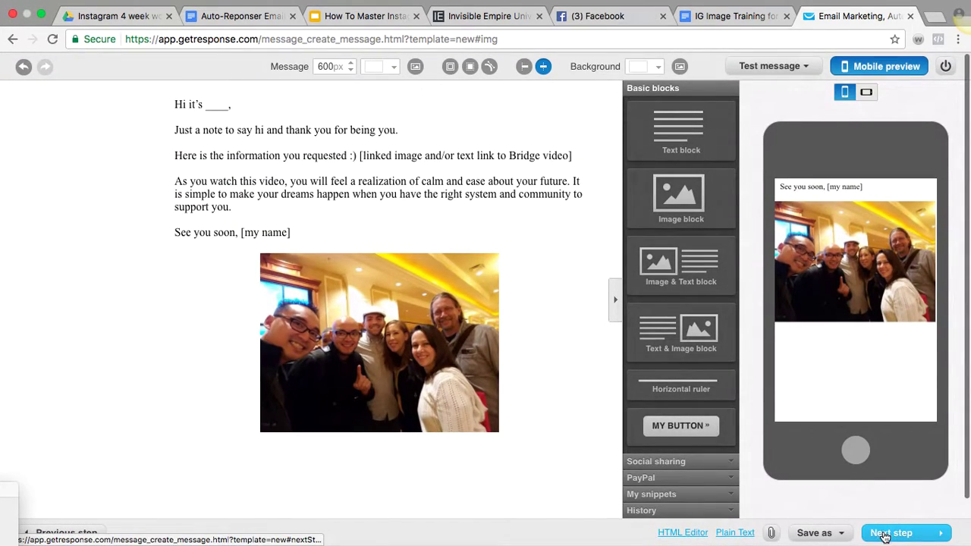
Continue to the day 0, send-immediately settings in test0923 and close the IG Image Training doc
click(884, 533)
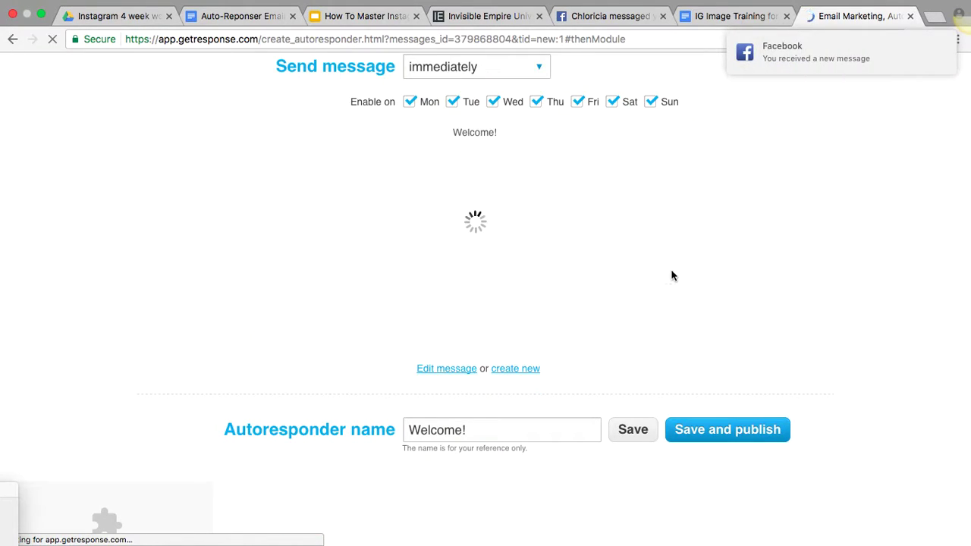
scroll(671, 275, up, 5)
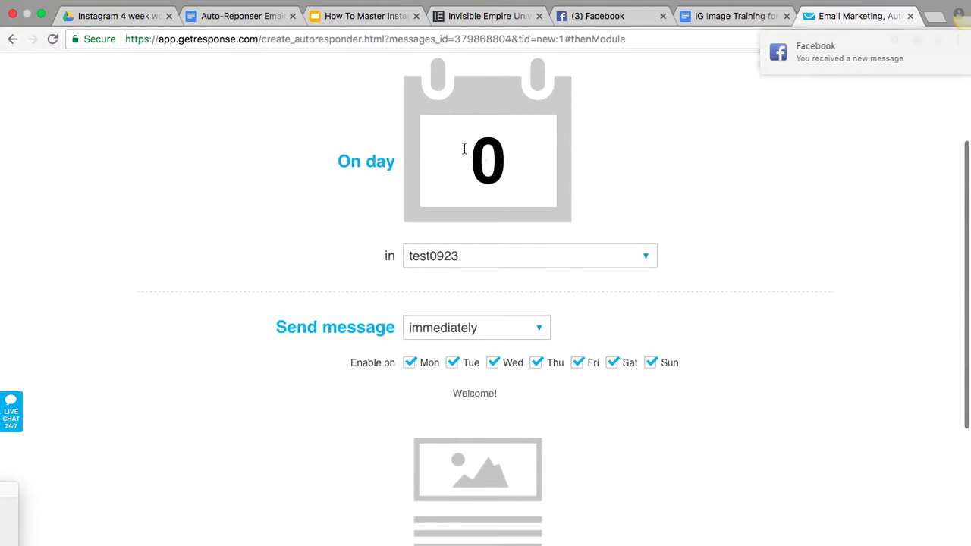
click(735, 16)
click(787, 16)
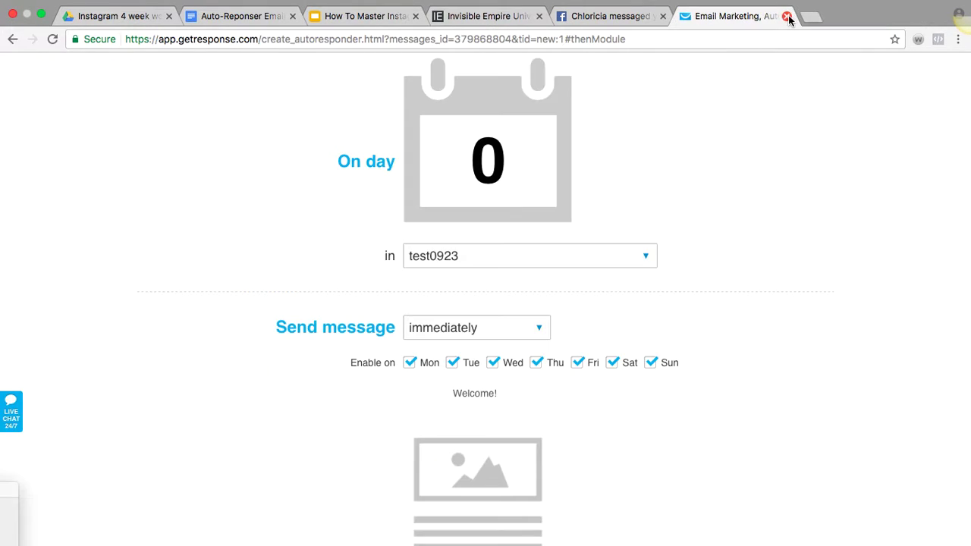
click(237, 16)
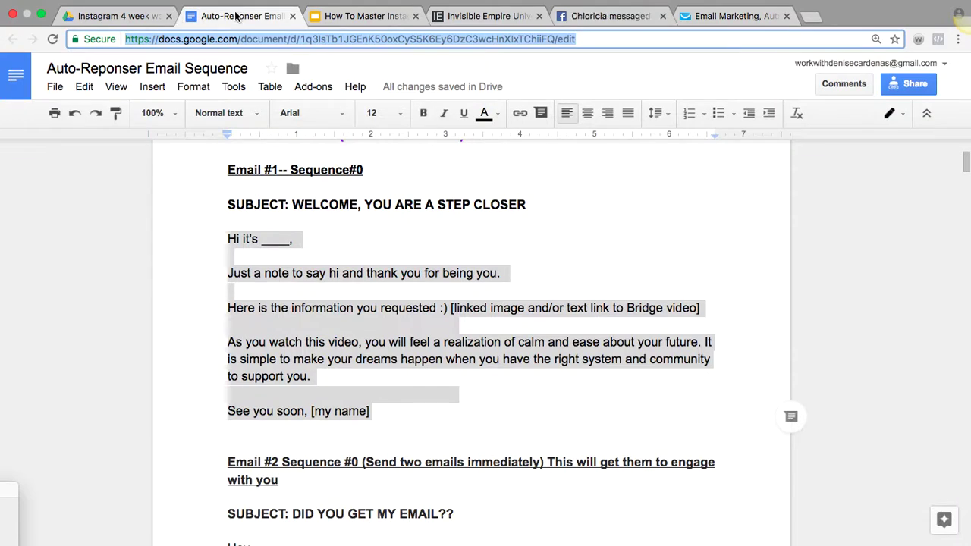
Review Email #1 in the Auto-Reponser Email Sequence doc, then go back to GetResponse
click(188, 304)
scroll(188, 304, up, 3)
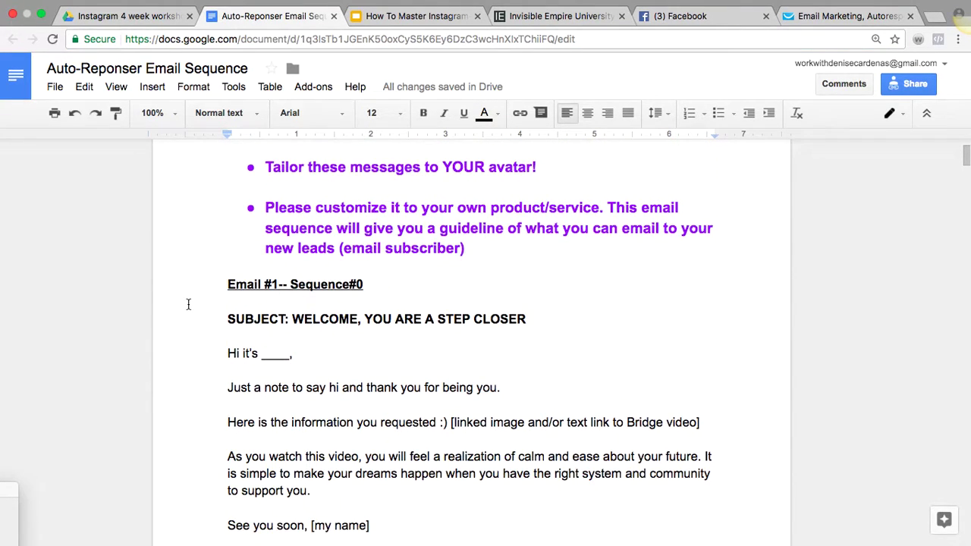
scroll(188, 304, down, 4)
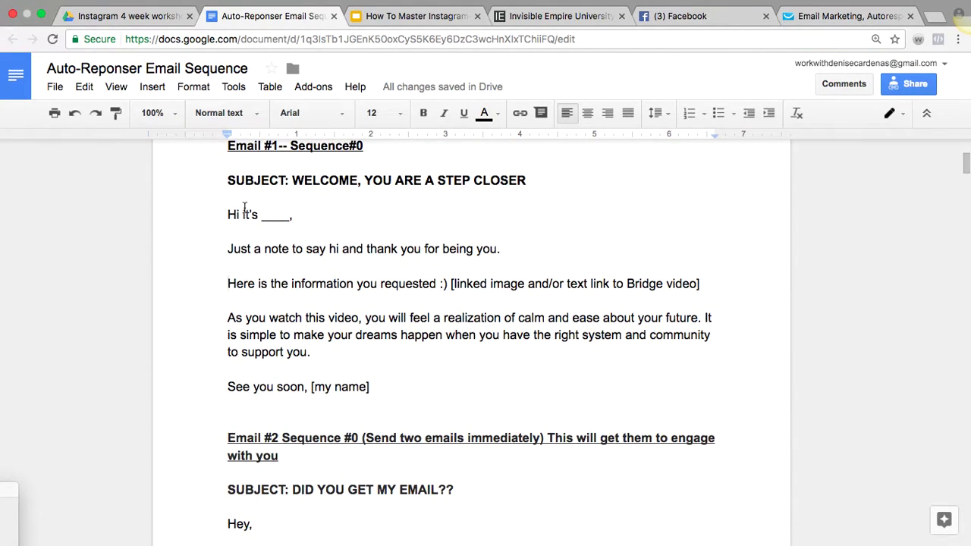
scroll(245, 215, up, 1)
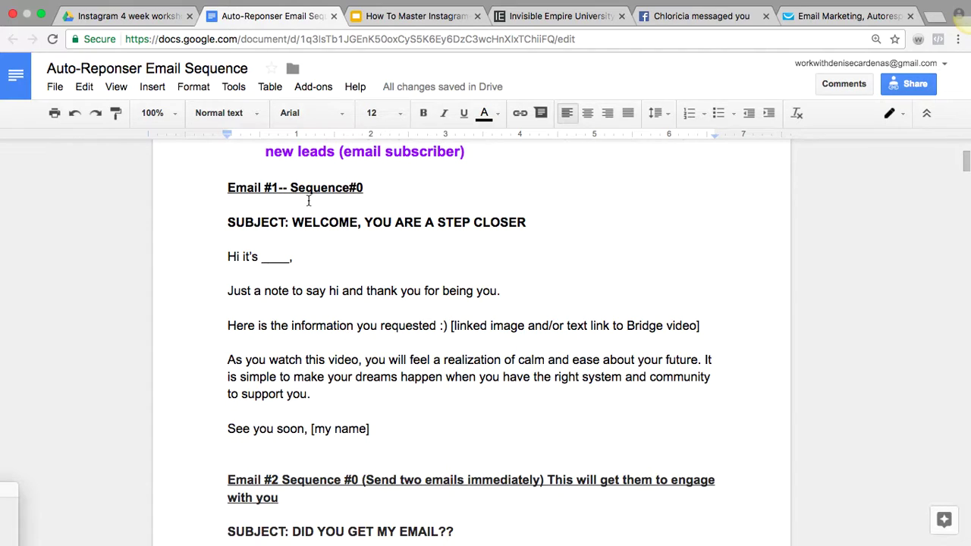
click(842, 15)
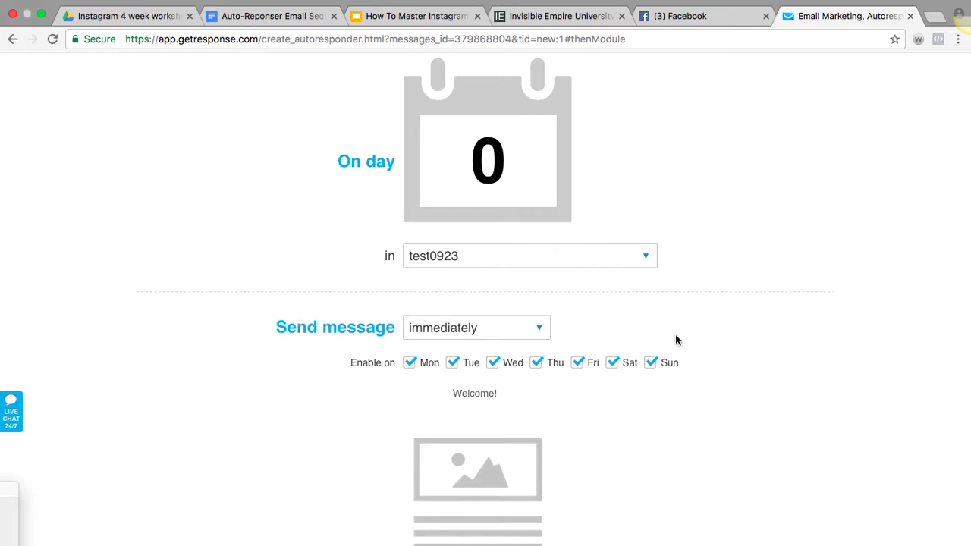
Save and publish the Welcome! autoresponder on day 0 of test0923
scroll(576, 469, down, 2)
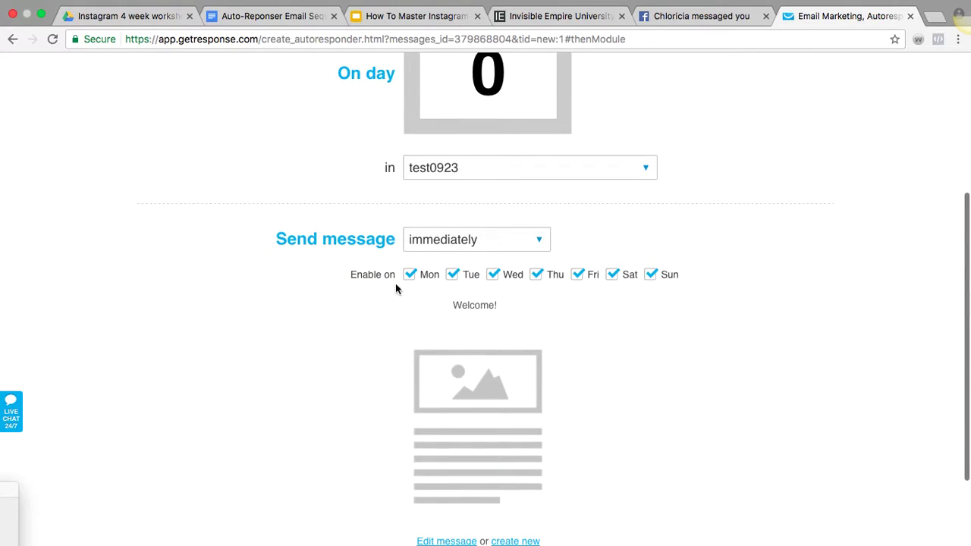
scroll(675, 313, down, 3)
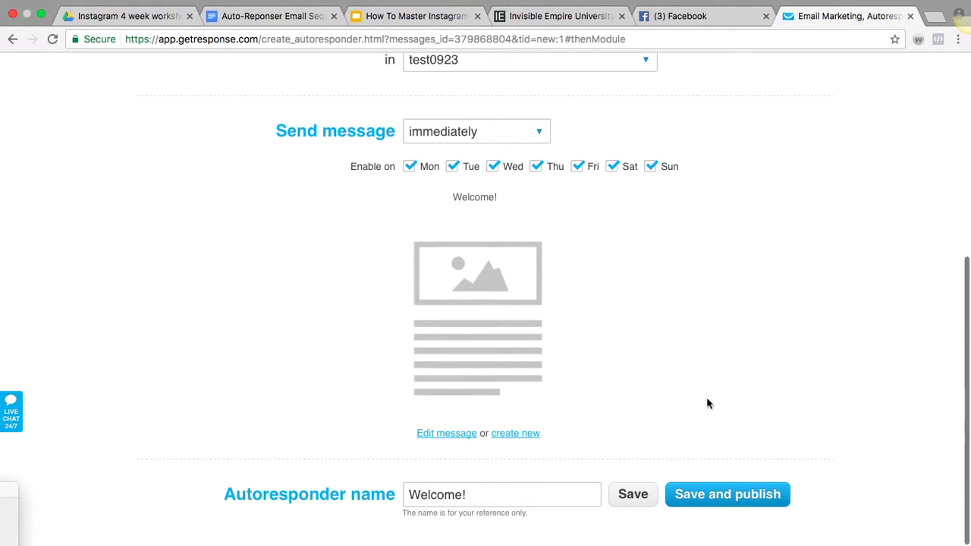
click(704, 503)
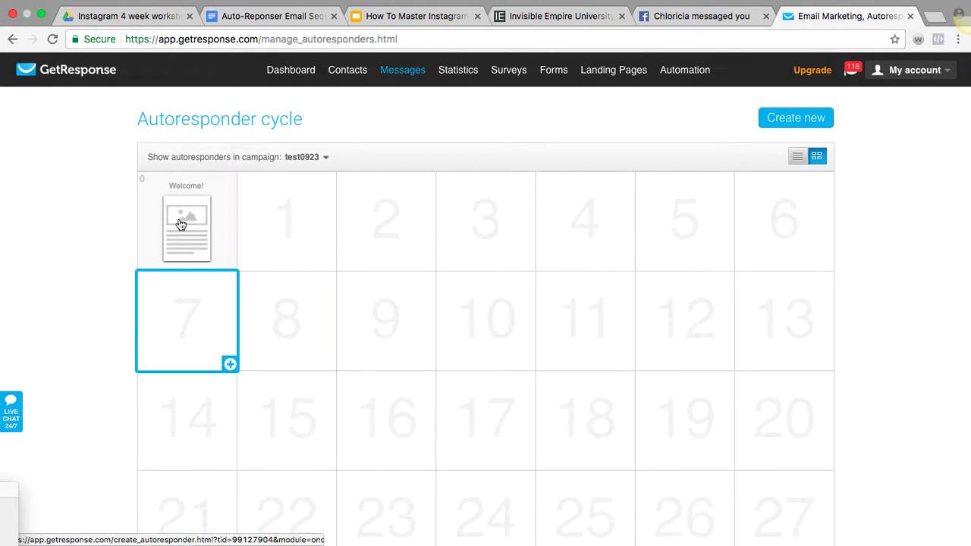
mouse_move(182, 211)
click(338, 223)
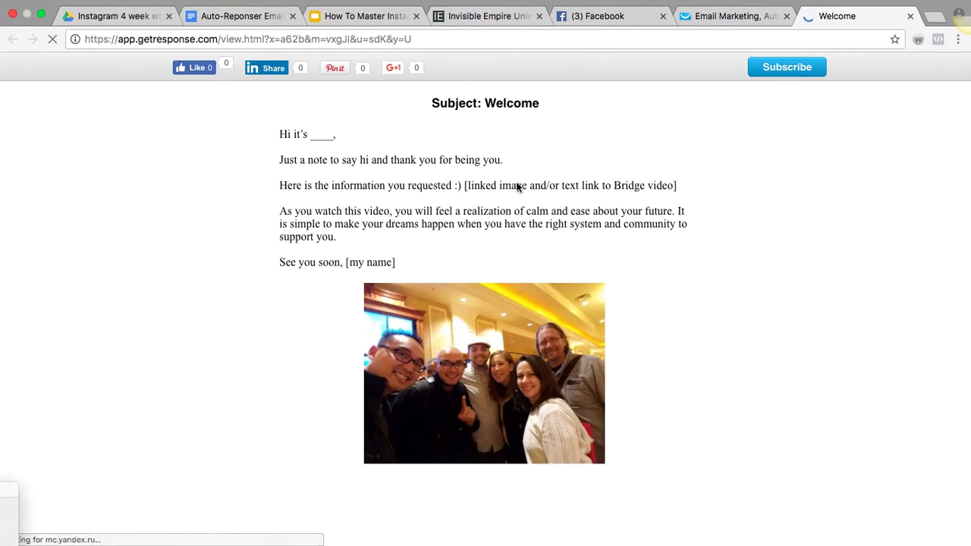
click(910, 15)
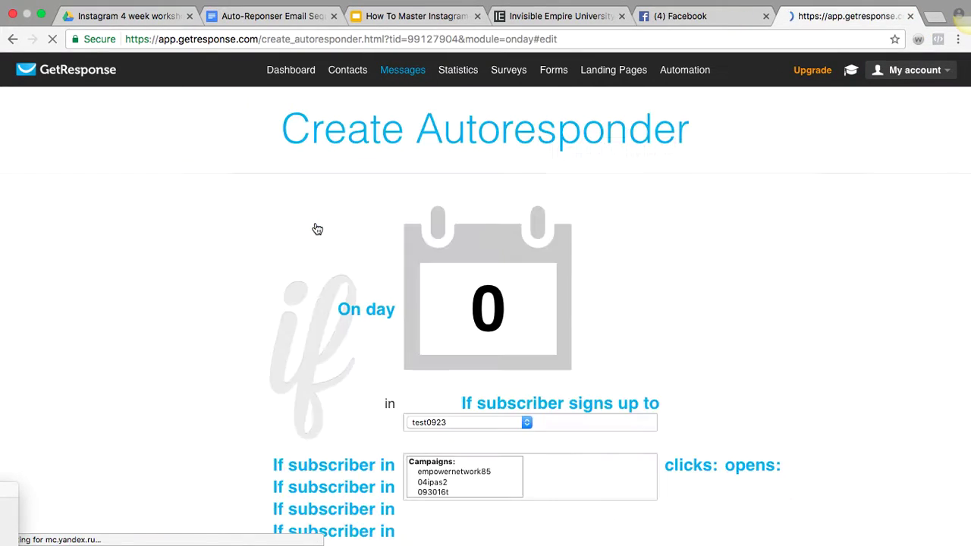
scroll(257, 369, down, 5)
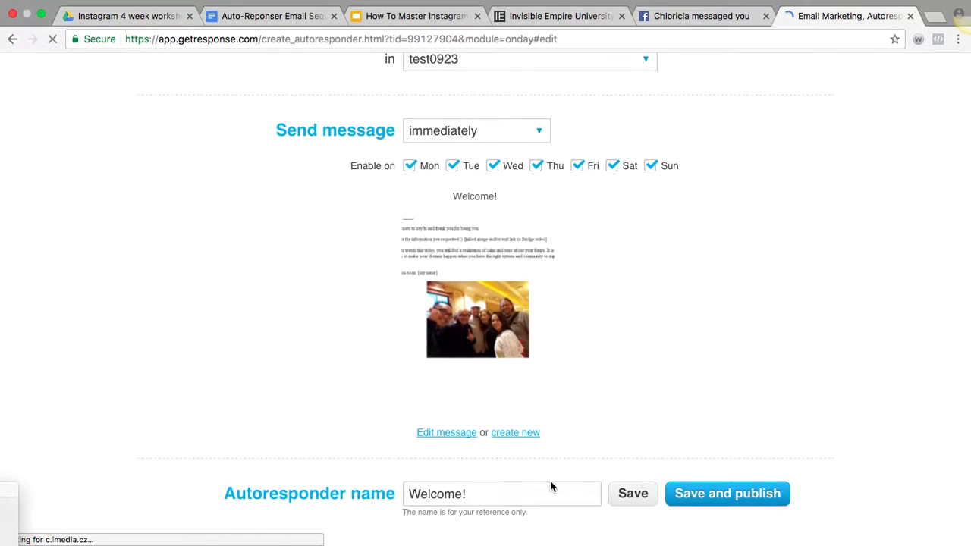
click(11, 39)
click(572, 186)
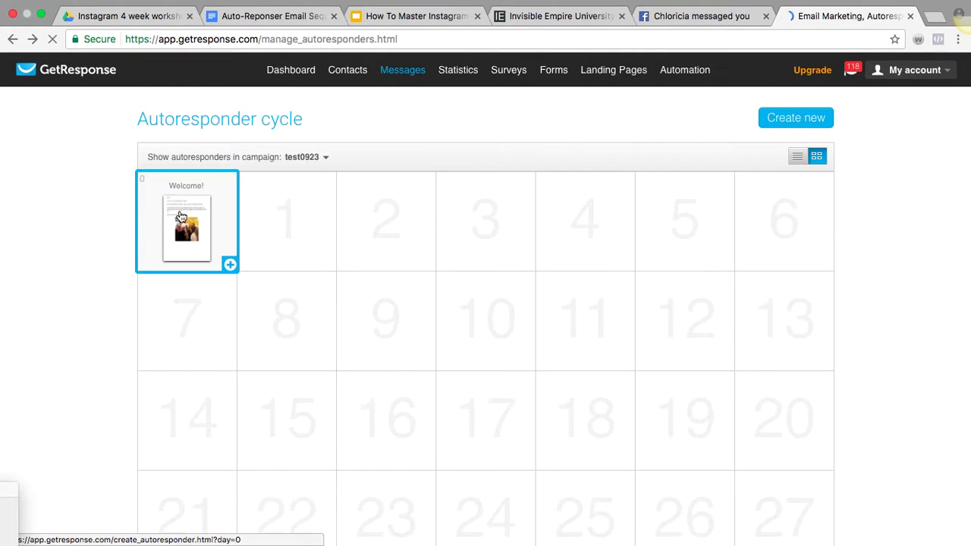
mouse_move(178, 218)
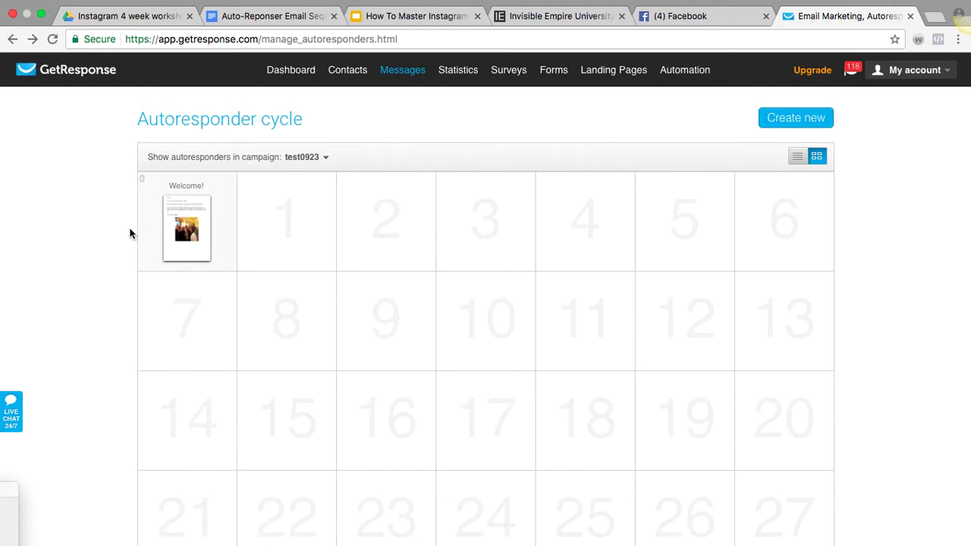
Start a new day 1 autoresponder and look through its settings
click(283, 240)
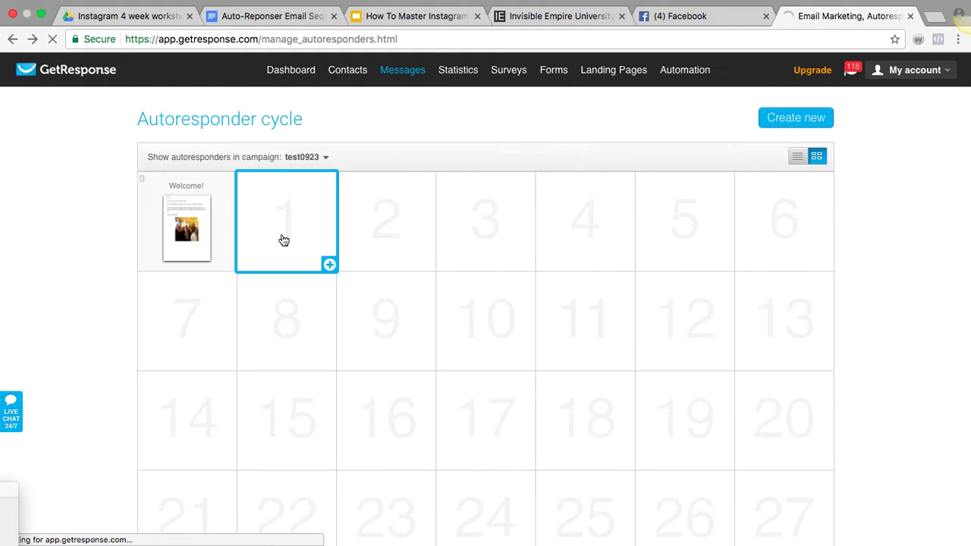
scroll(506, 146, down, 3)
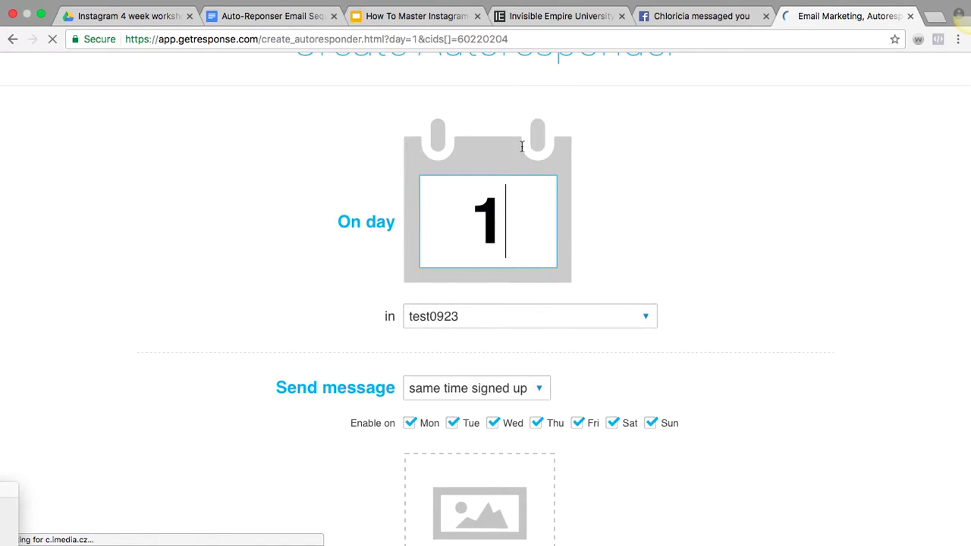
scroll(285, 434, down, 4)
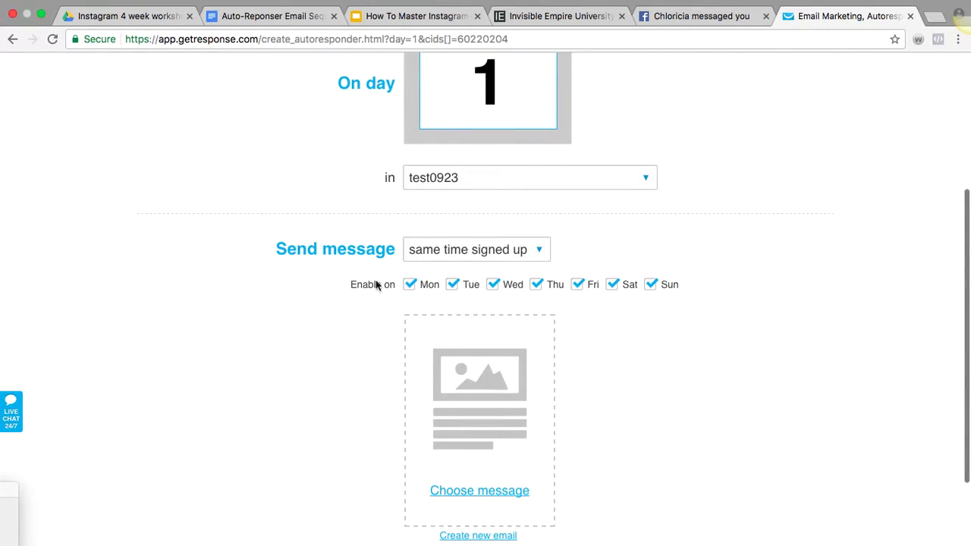
scroll(624, 438, down, 3)
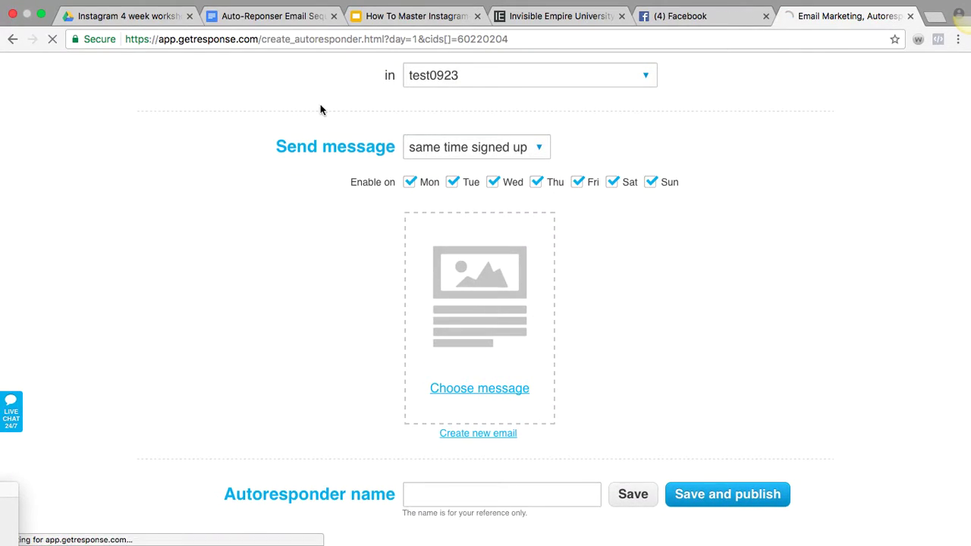
Read through Email #2 in the email sequence doc
click(272, 28)
scroll(326, 428, down, 5)
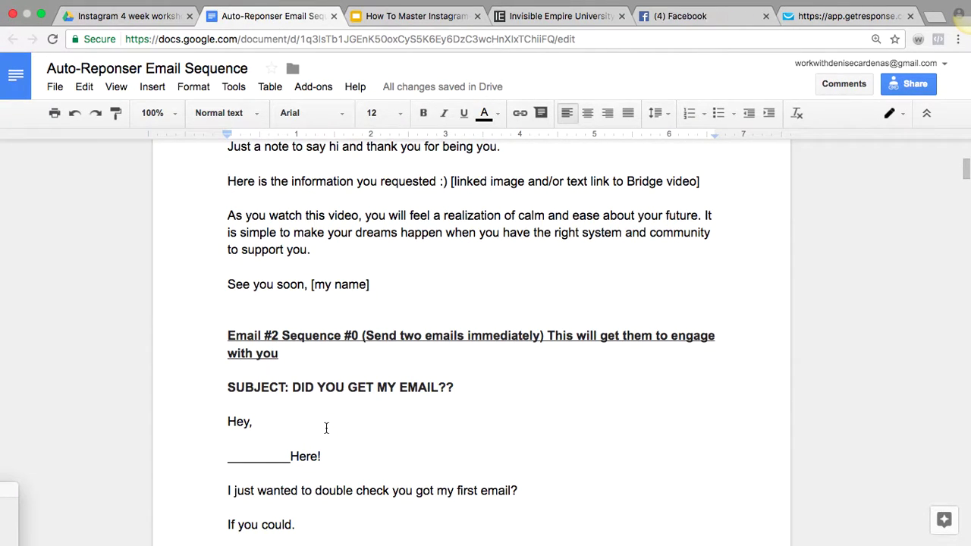
scroll(327, 429, down, 5)
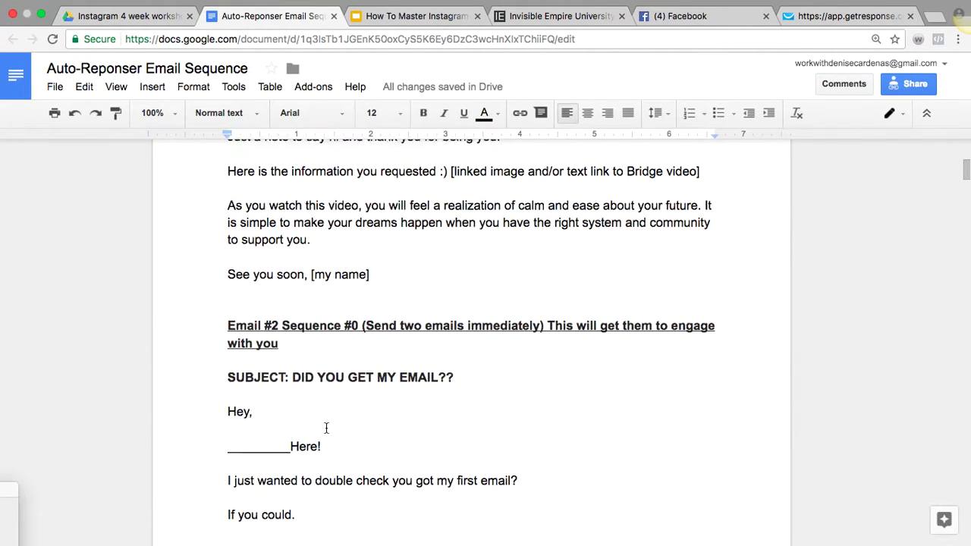
scroll(326, 428, up, 7)
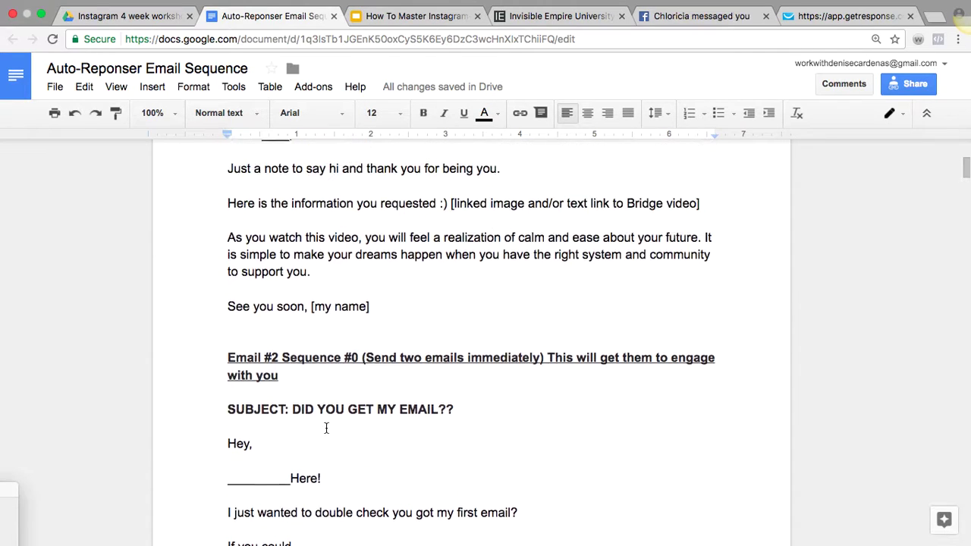
click(362, 403)
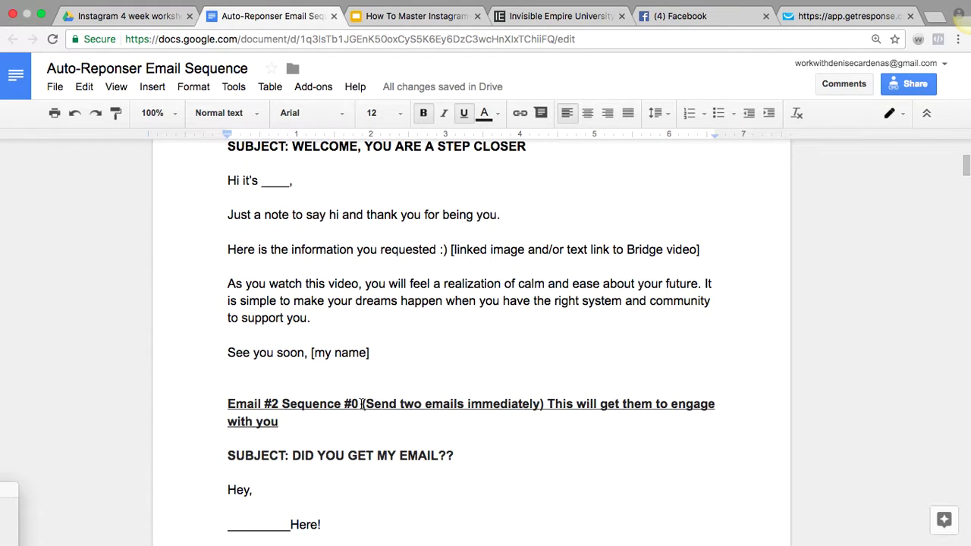
scroll(362, 403, down, 18)
scroll(361, 403, down, 4)
scroll(361, 403, up, 20)
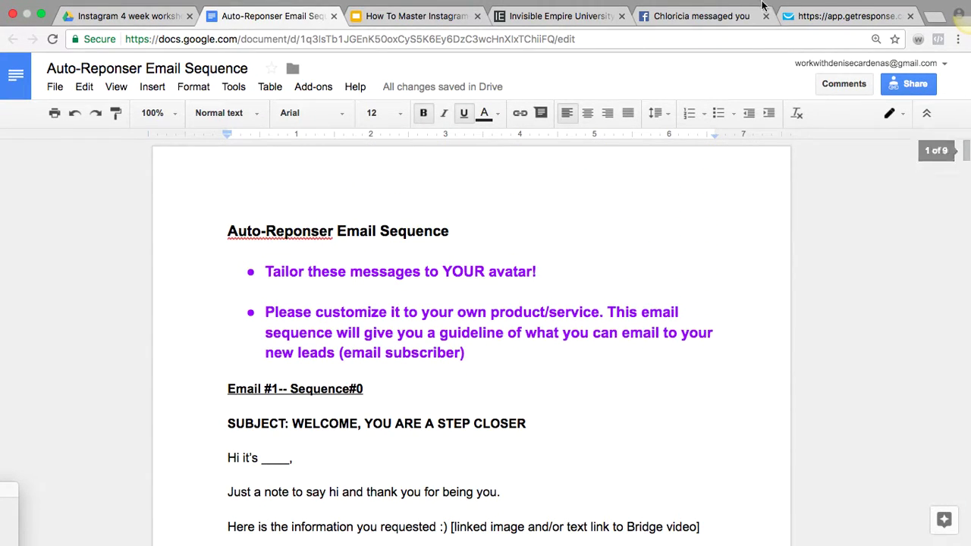
Leave the unsaved day 1 settings page without saving
click(815, 17)
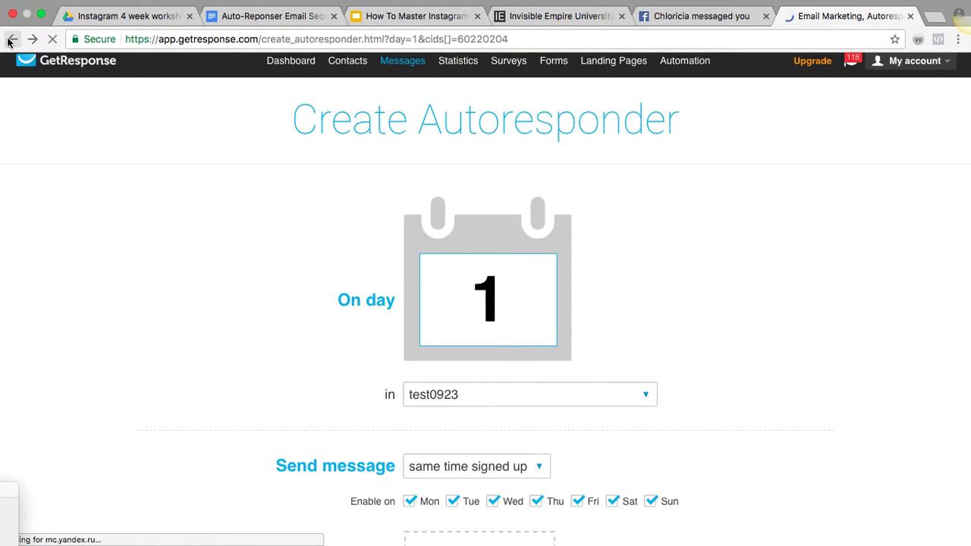
click(10, 39)
click(591, 186)
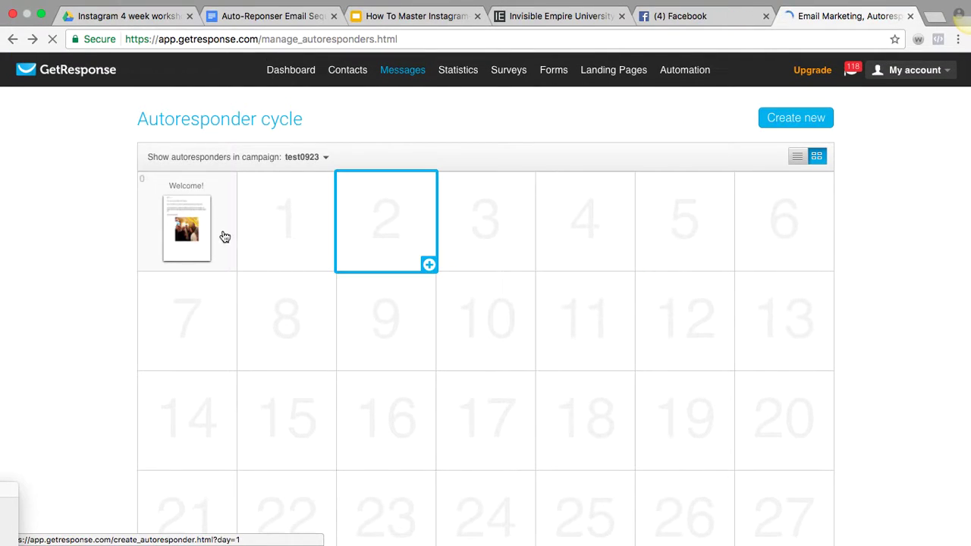
Add a day 0 autoresponder in test0923 sent 'with delay of' 1 hour, and create a new email
click(230, 264)
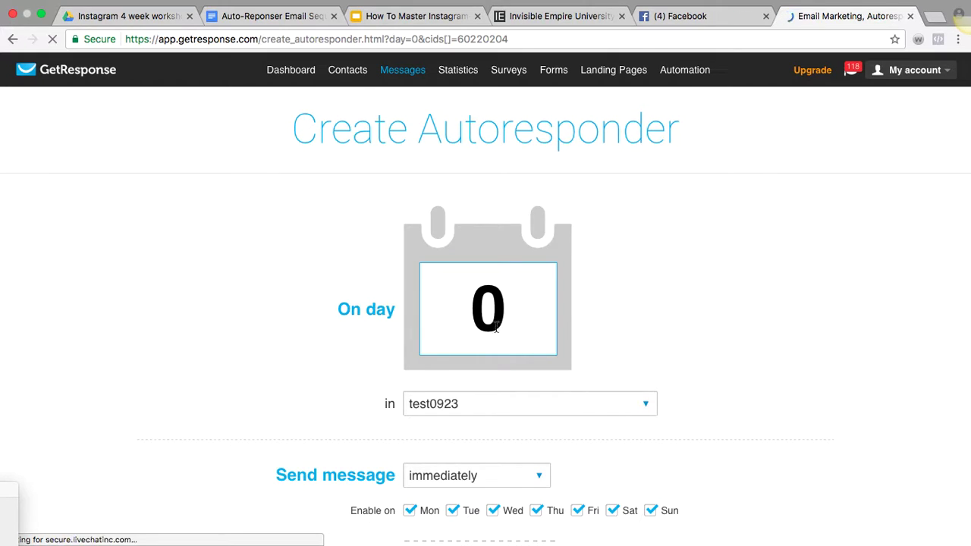
scroll(775, 346, down, 3)
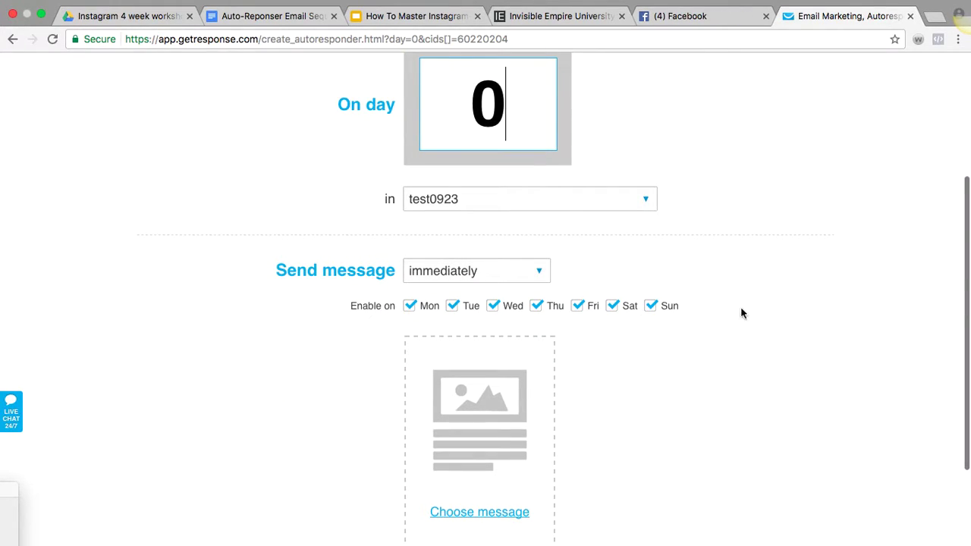
click(538, 274)
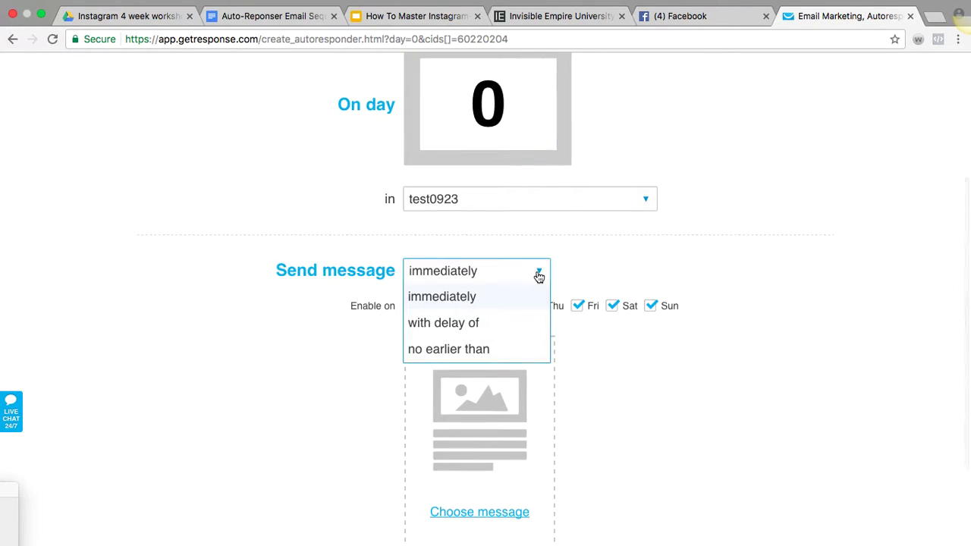
click(510, 322)
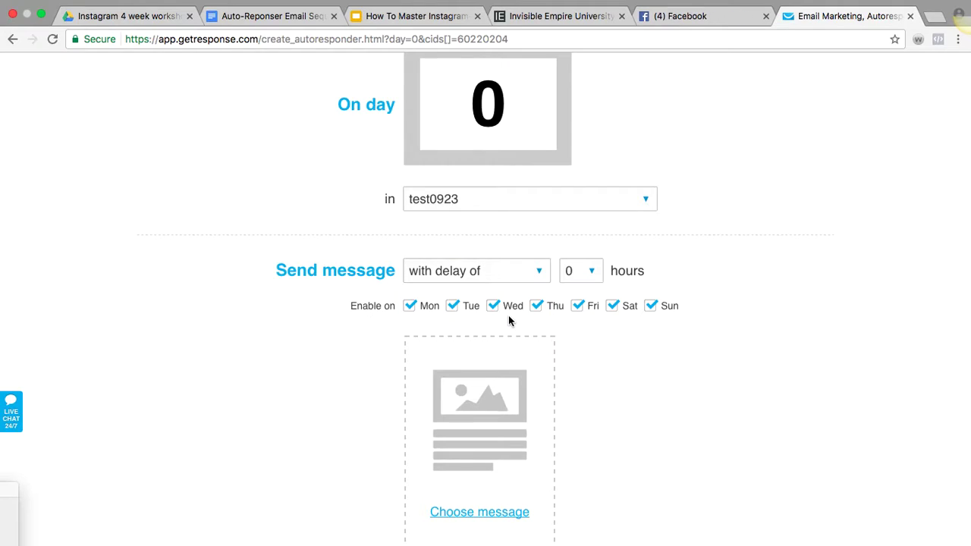
click(593, 274)
click(576, 325)
click(523, 272)
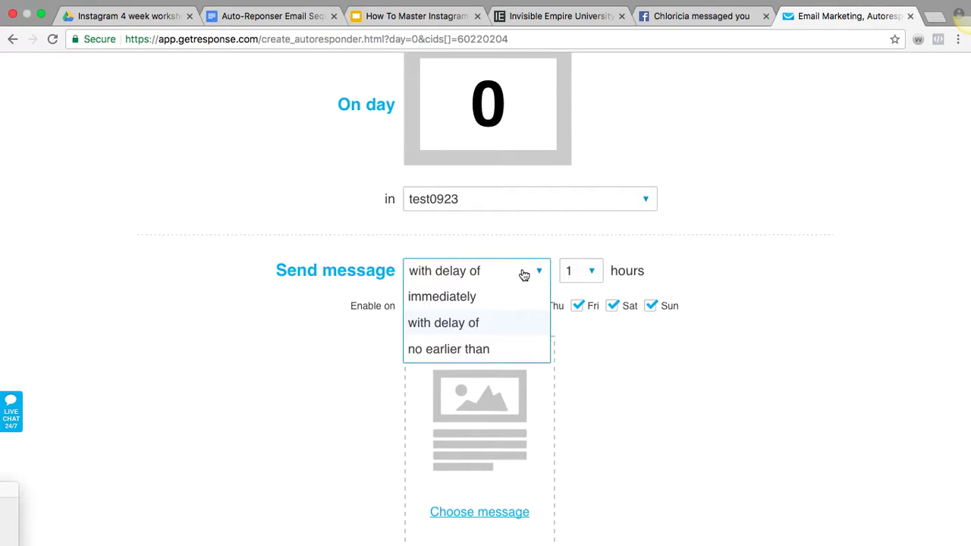
click(503, 323)
scroll(655, 345, down, 3)
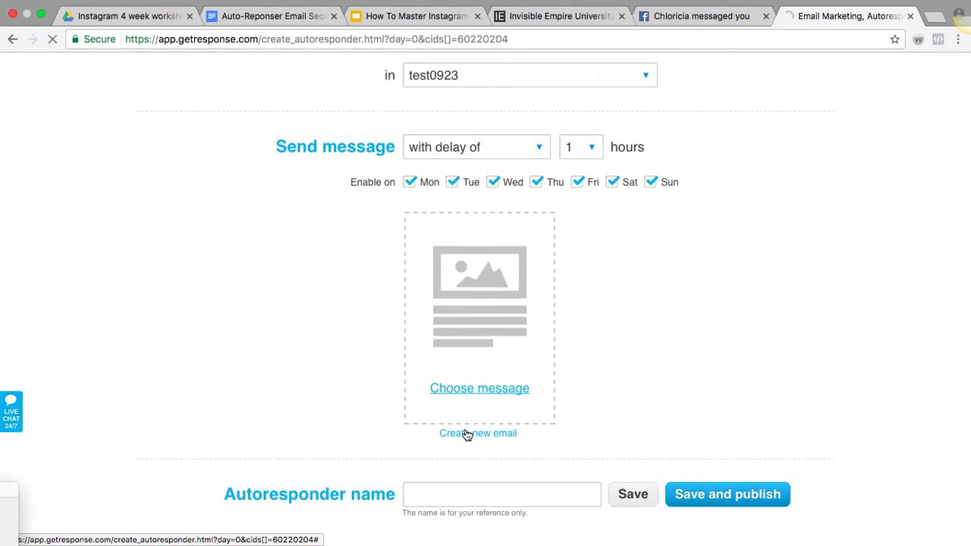
click(467, 433)
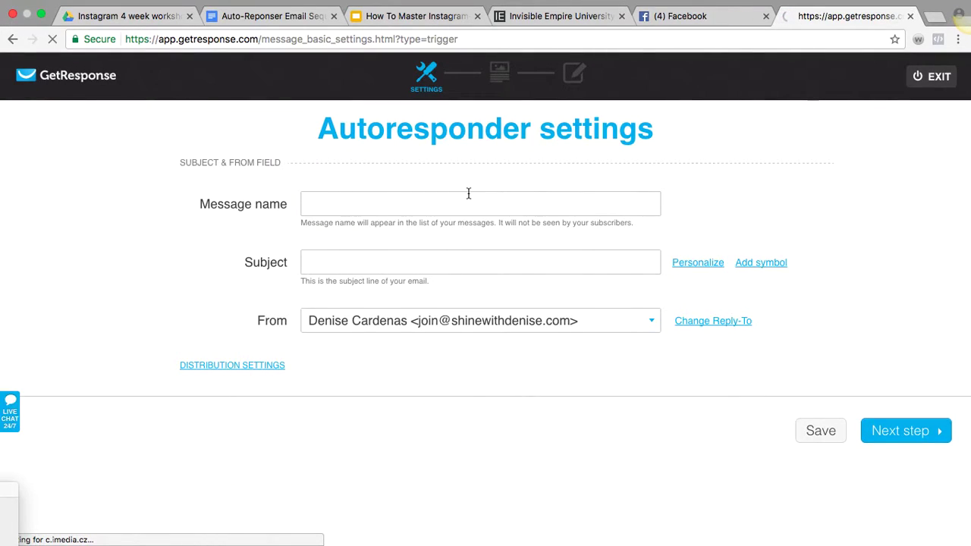
Use the Email #2 subject 'DID YOU GET MY EMAIL??' as both message name and subject
click(288, 18)
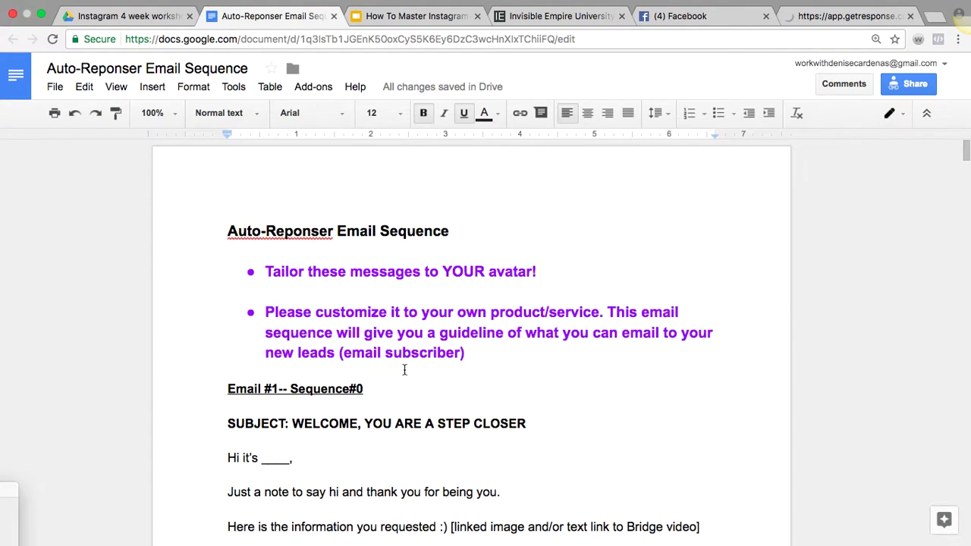
scroll(425, 368, down, 5)
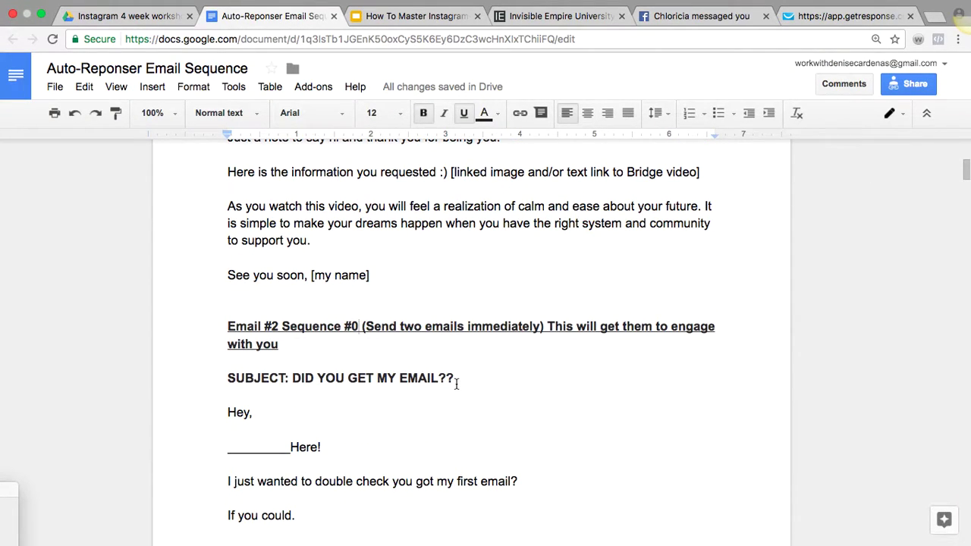
drag(441, 383, 289, 378)
key(super+c)
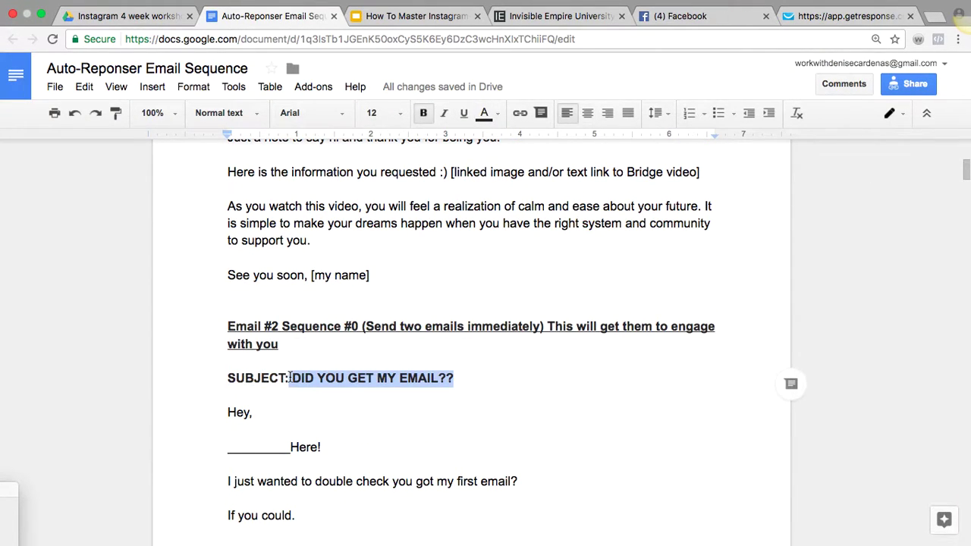
click(824, 18)
click(431, 204)
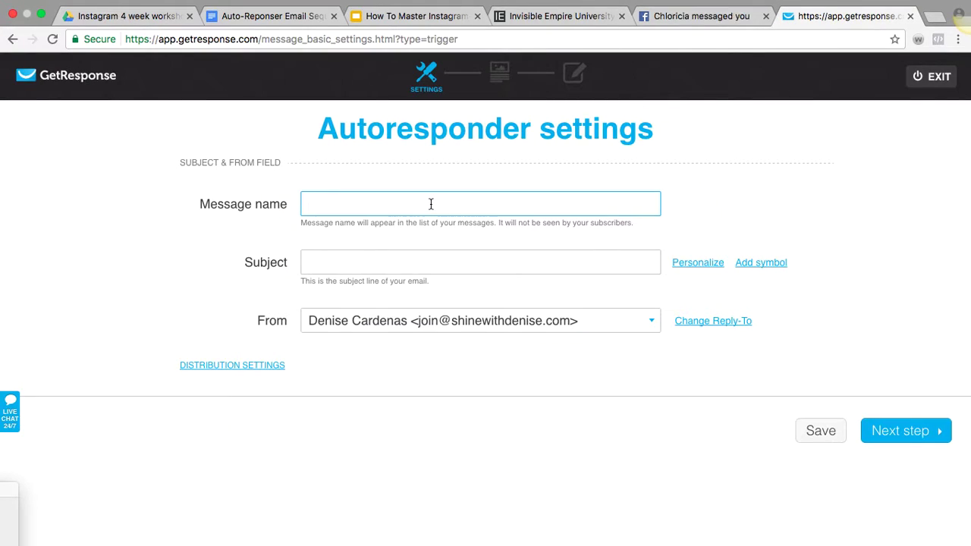
key(super+v)
click(446, 265)
key(super+v)
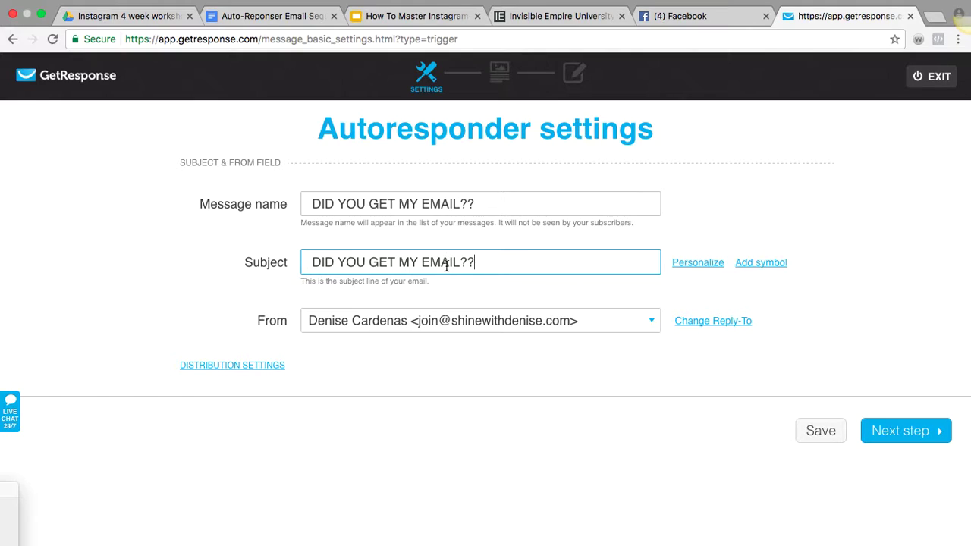
Start the email design from scratch with the Blank template
click(900, 438)
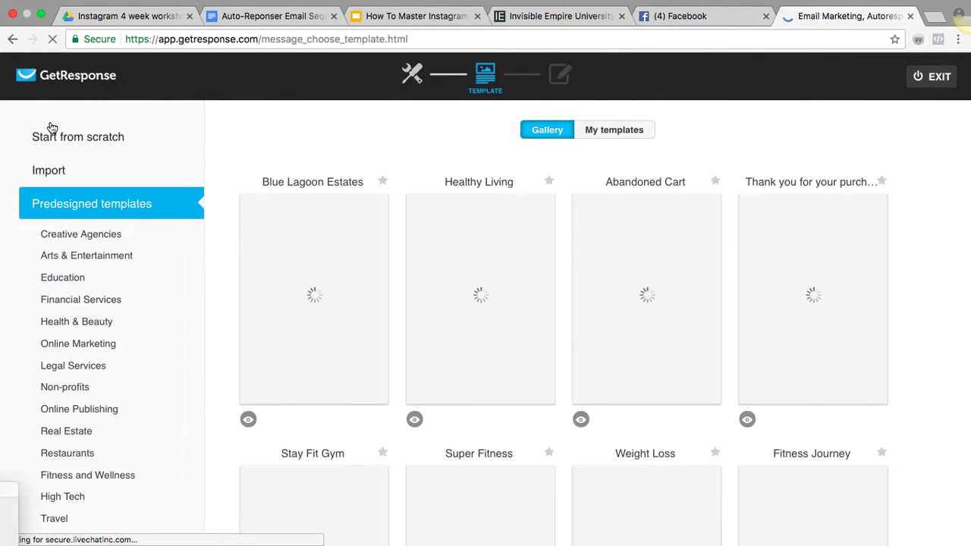
click(60, 136)
scroll(327, 400, down, 5)
click(500, 223)
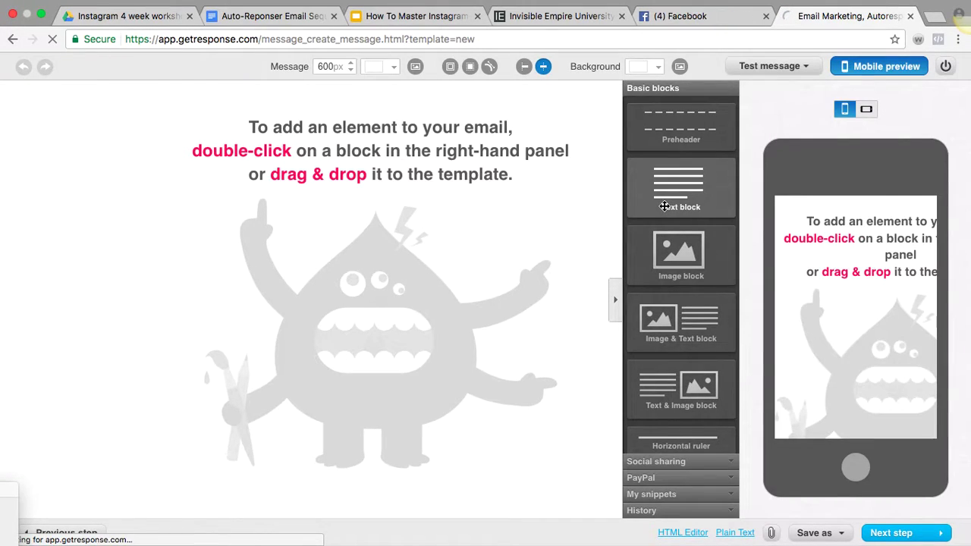
Add a text block to the email and copy the Email #2 body from the doc
double_click(664, 206)
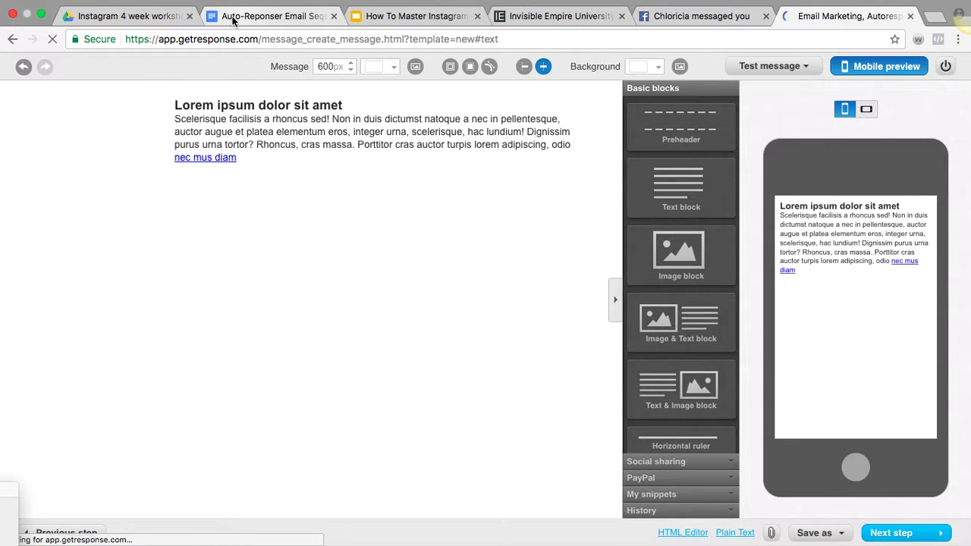
click(232, 21)
scroll(314, 341, down, 2)
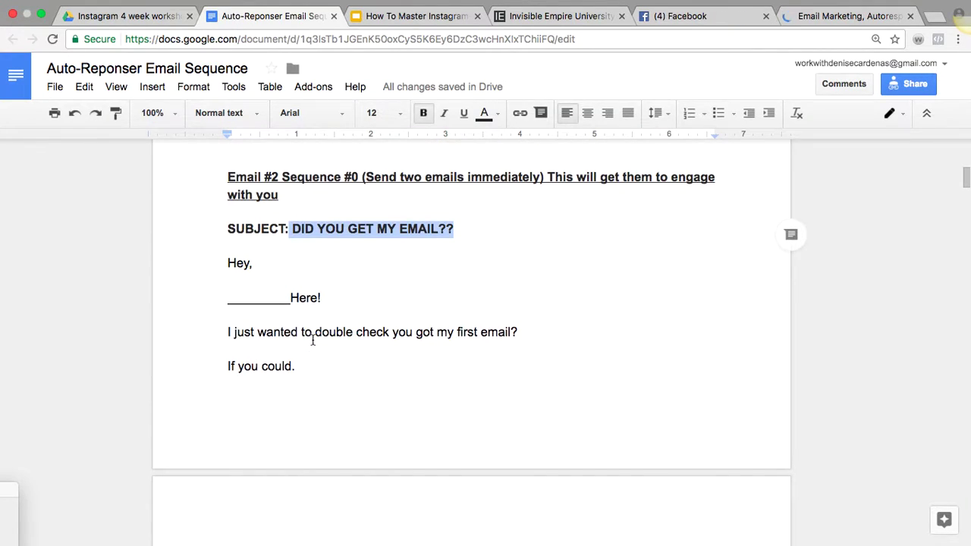
scroll(316, 338, down, 3)
scroll(313, 339, up, 1)
drag(232, 162, 370, 421)
scroll(400, 419, down, 2)
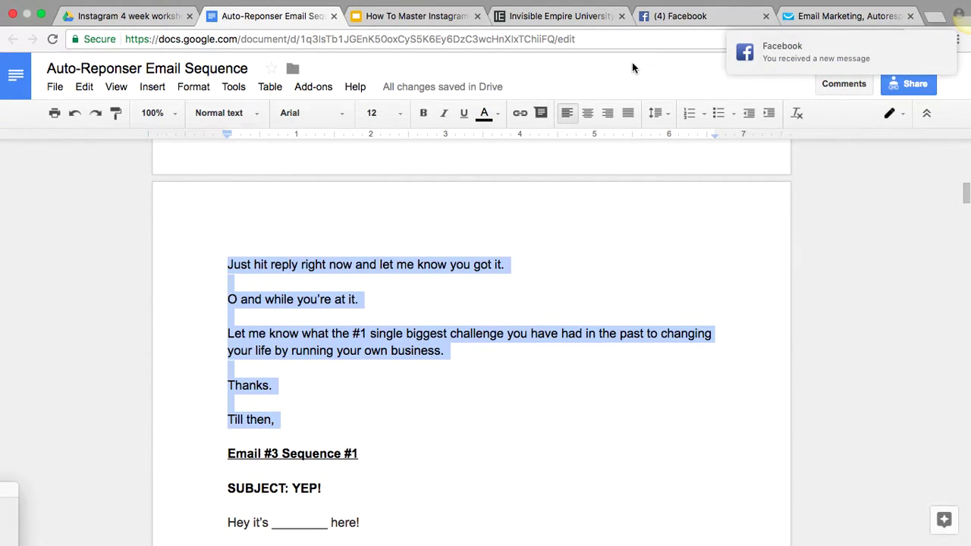
Replace the block's Lorem ipsum placeholder with the body, 'Hey,' through 'Till then,'
click(842, 16)
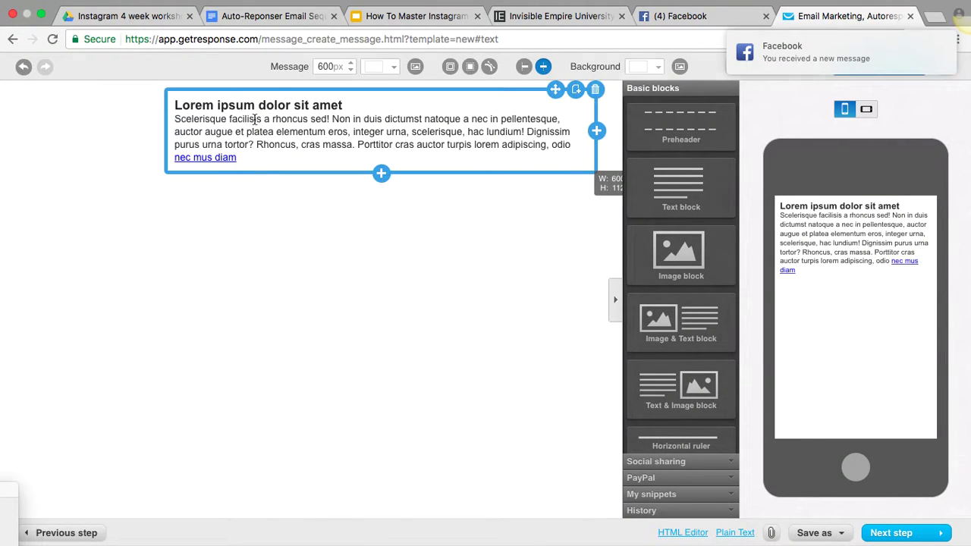
click(254, 119)
drag(251, 156, 175, 105)
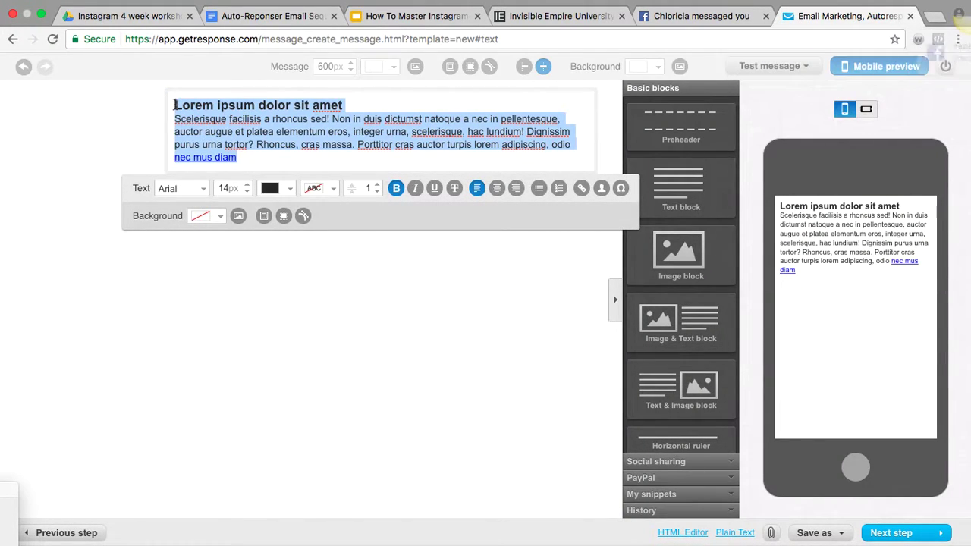
key(super+v)
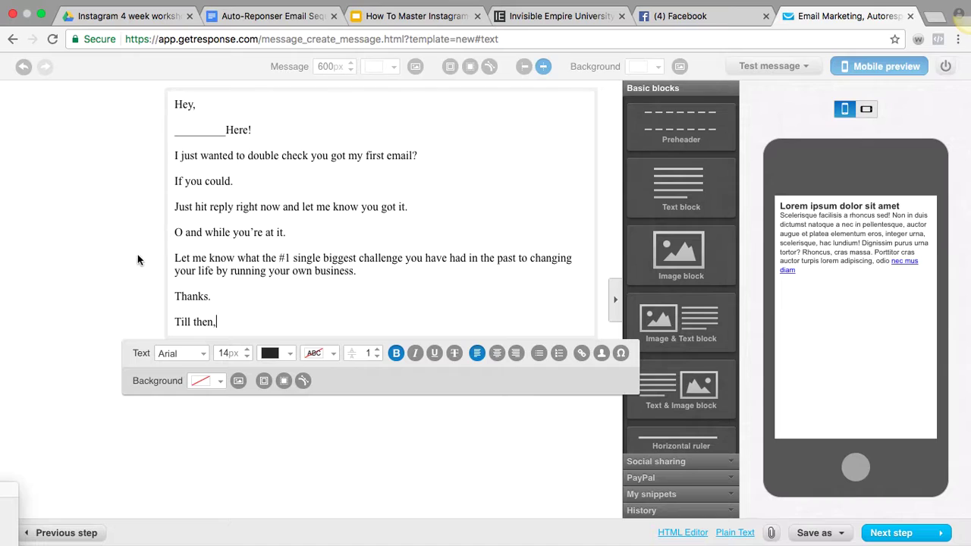
click(140, 260)
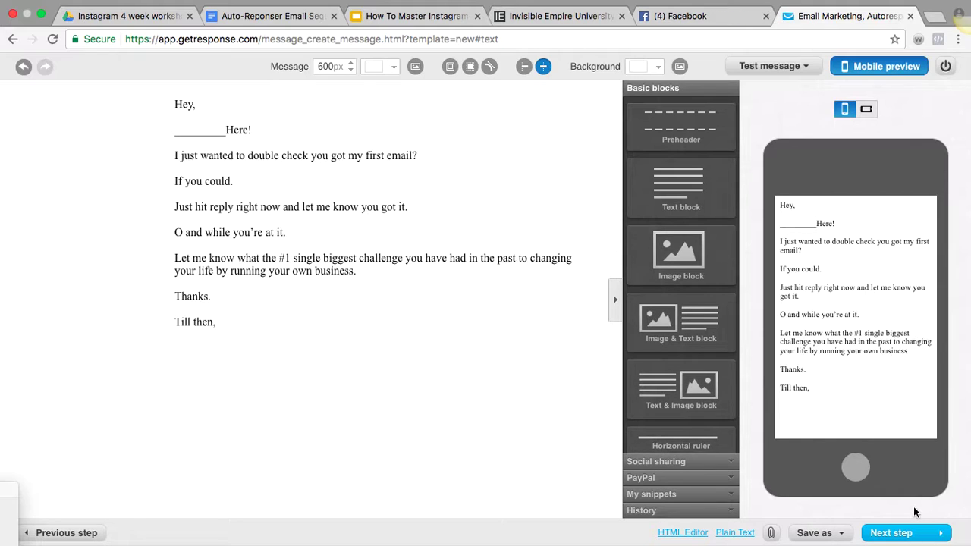
Copy the text block's full message into the email's Plain Text version
click(199, 320)
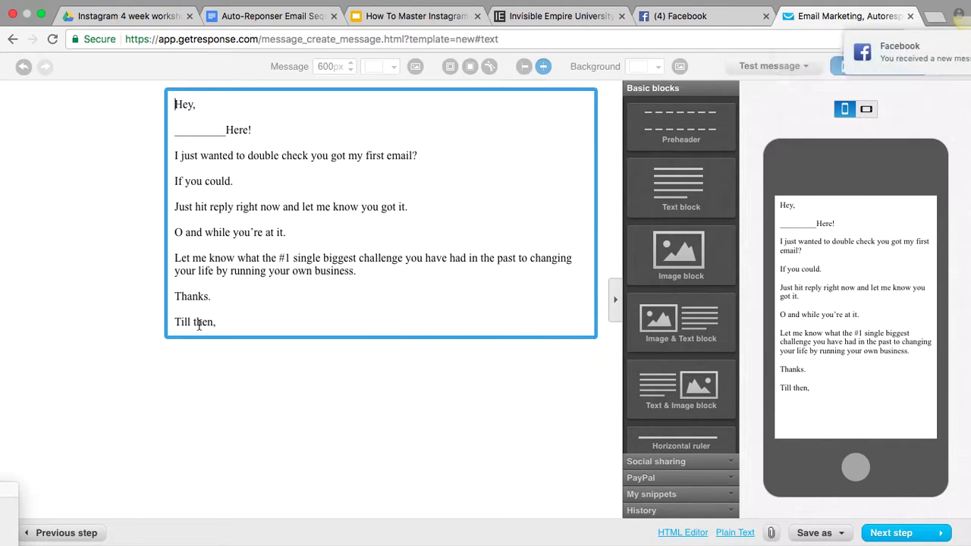
drag(224, 326, 147, 102)
key(super+c)
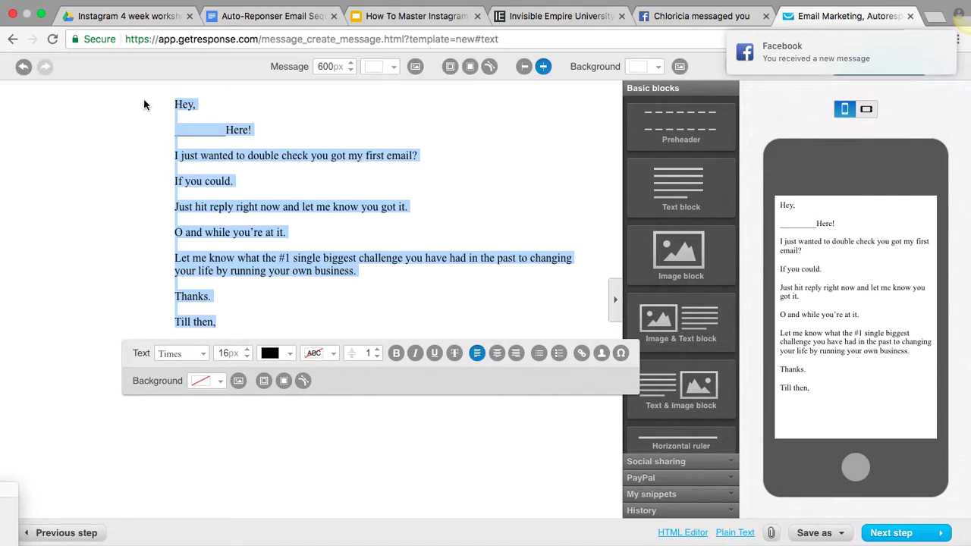
click(736, 533)
key(super+v)
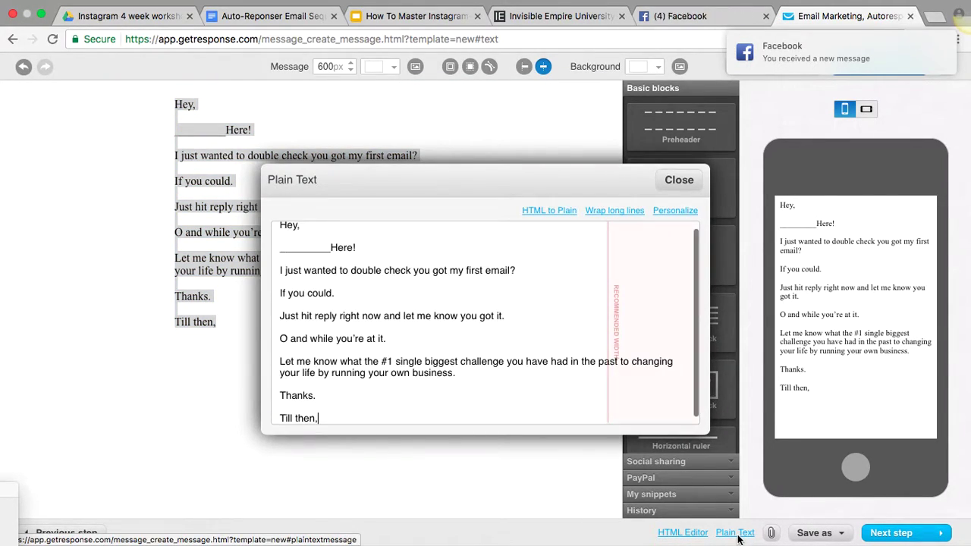
click(682, 188)
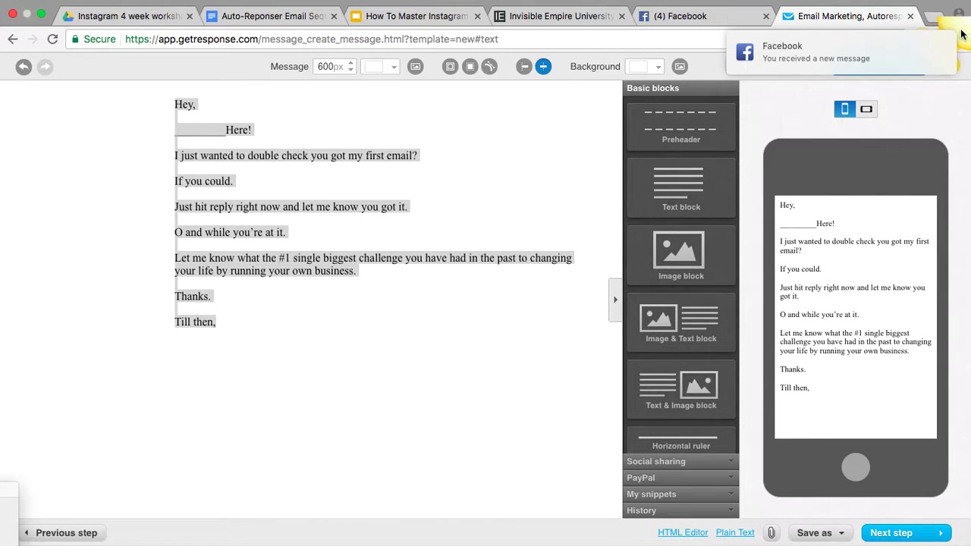
click(693, 12)
click(822, 15)
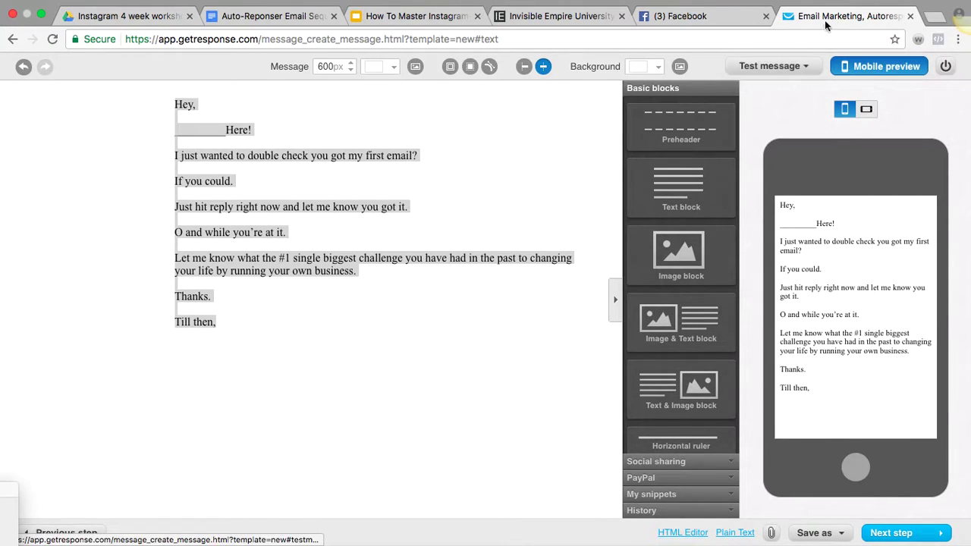
Return from the WorkSpaces desktop to Chrome and show the Test message options
key(ctrl+Left)
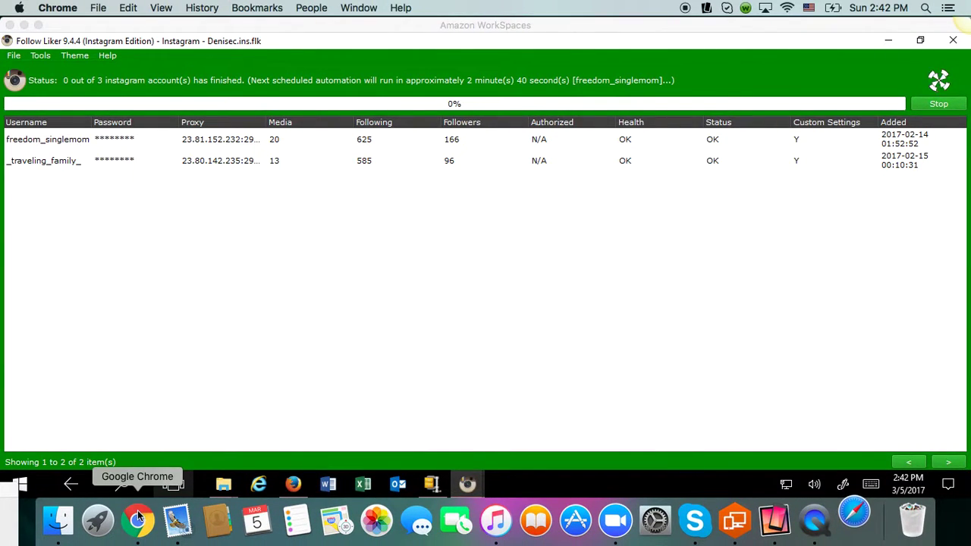
click(138, 512)
click(782, 74)
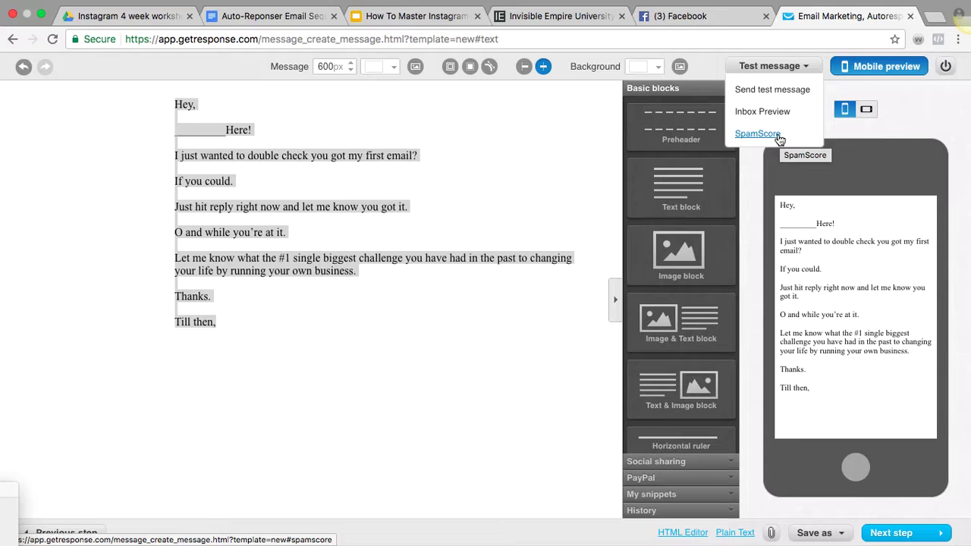
Run SpamScore on the email, which scores 1.6 for an all-caps subject, then step back
click(778, 138)
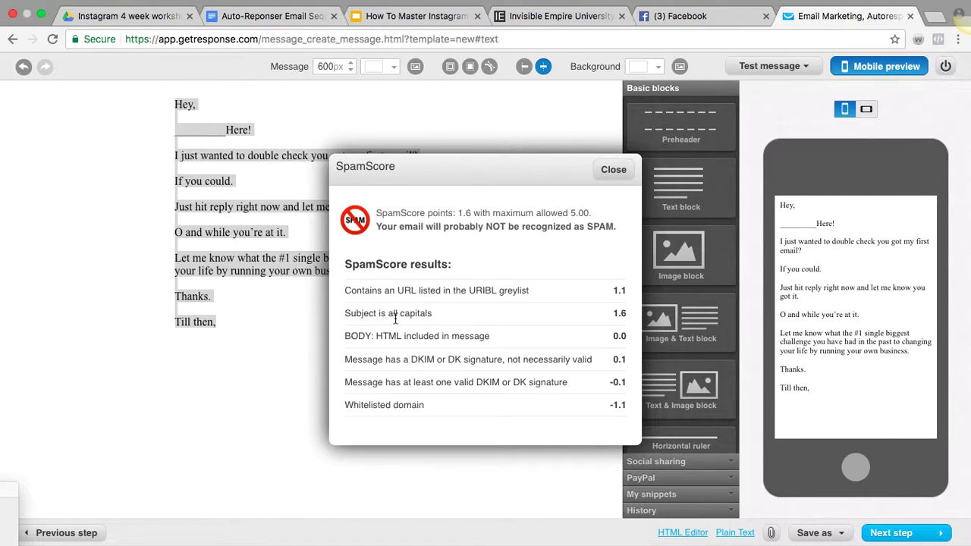
click(612, 170)
click(66, 533)
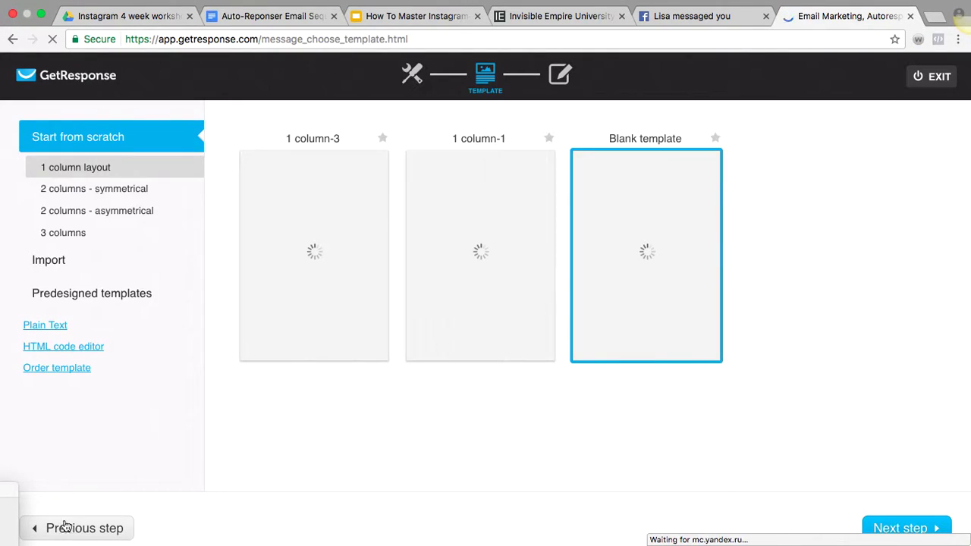
Change the message name and subject to 'Did you get my email?' in sentence case
mouse_move(666, 243)
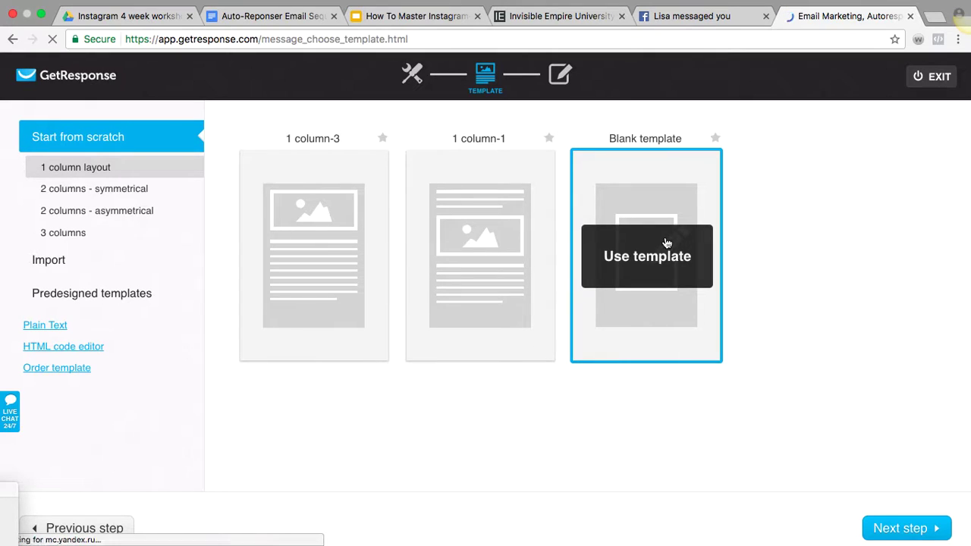
click(79, 528)
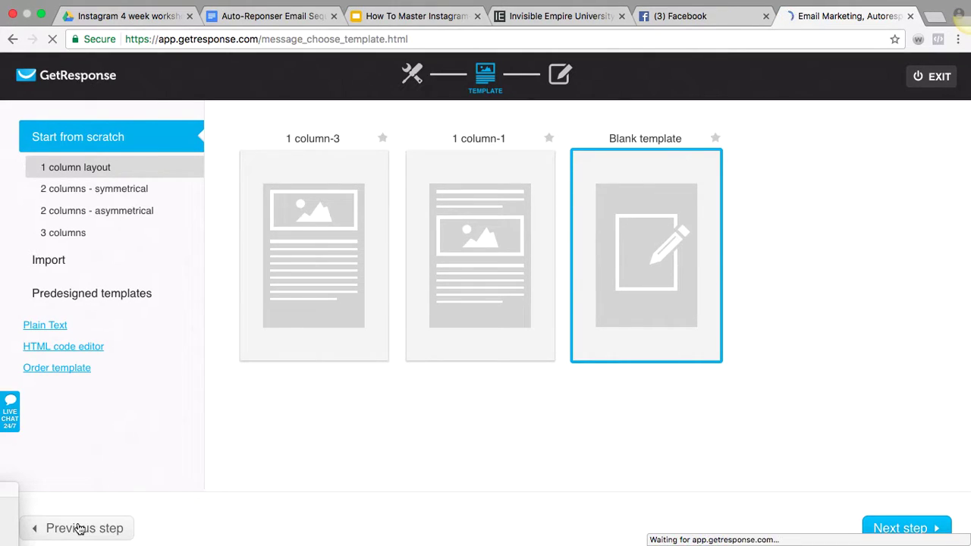
drag(478, 204, 221, 197)
text(Did you)
key(Down)
key(Return)
drag(488, 263, 304, 253)
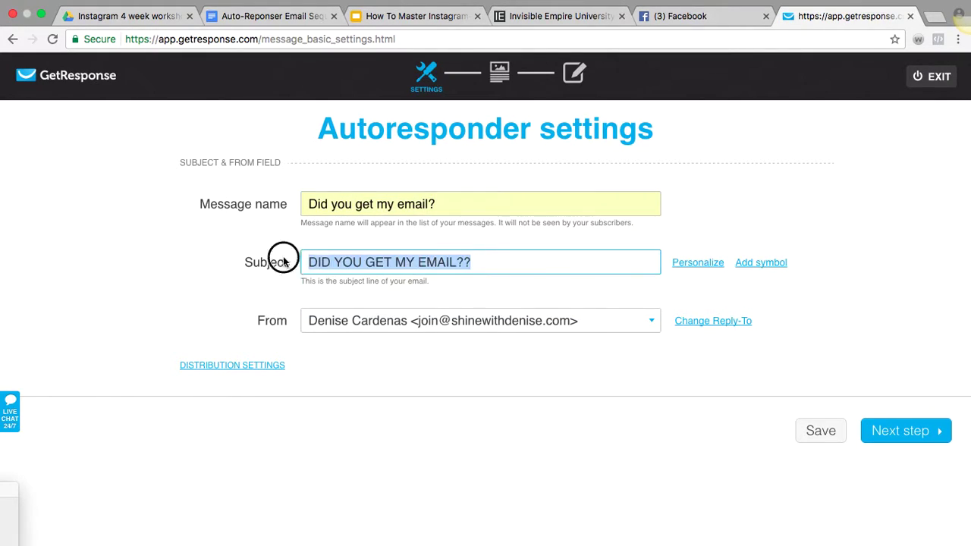
text(Di)
key(Down)
key(Return)
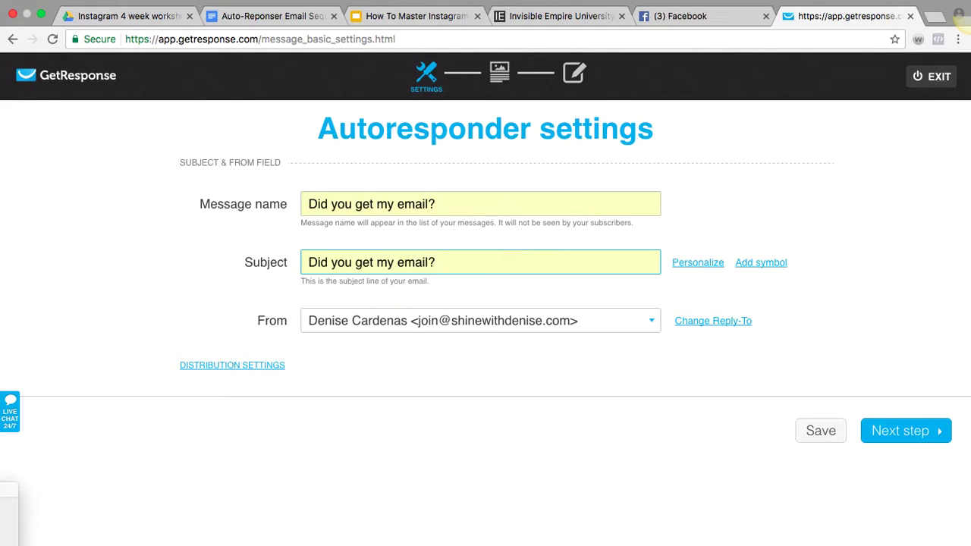
Continue to the message editor and rerun the SpamScore check, now scoring 0
click(888, 429)
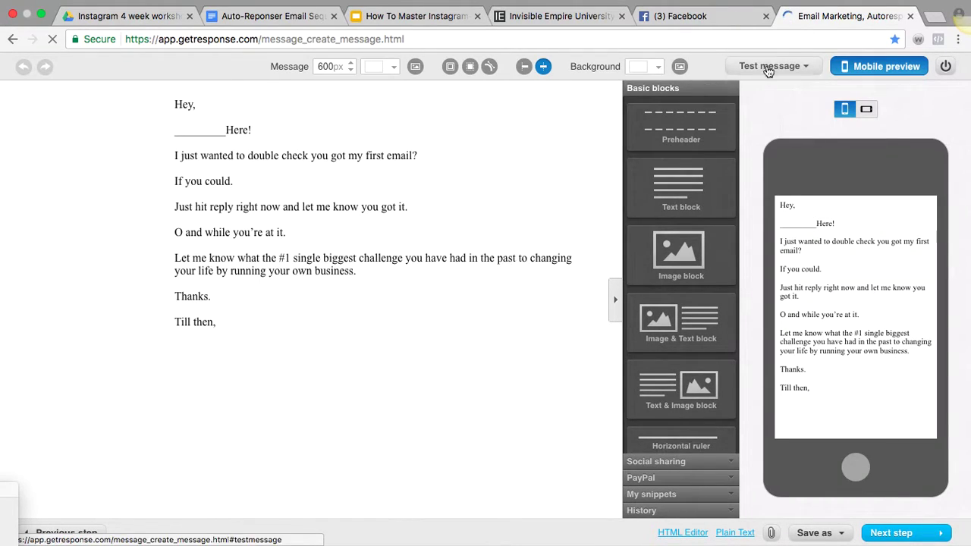
click(769, 67)
click(753, 133)
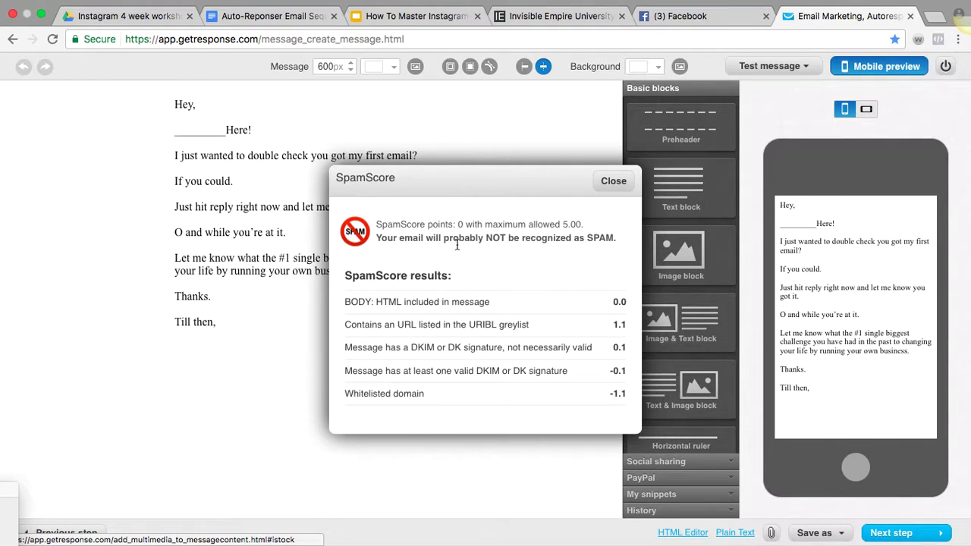
Close the SpamScore results and review the plain-text email from 'Hey,' to 'Till then,'
click(617, 182)
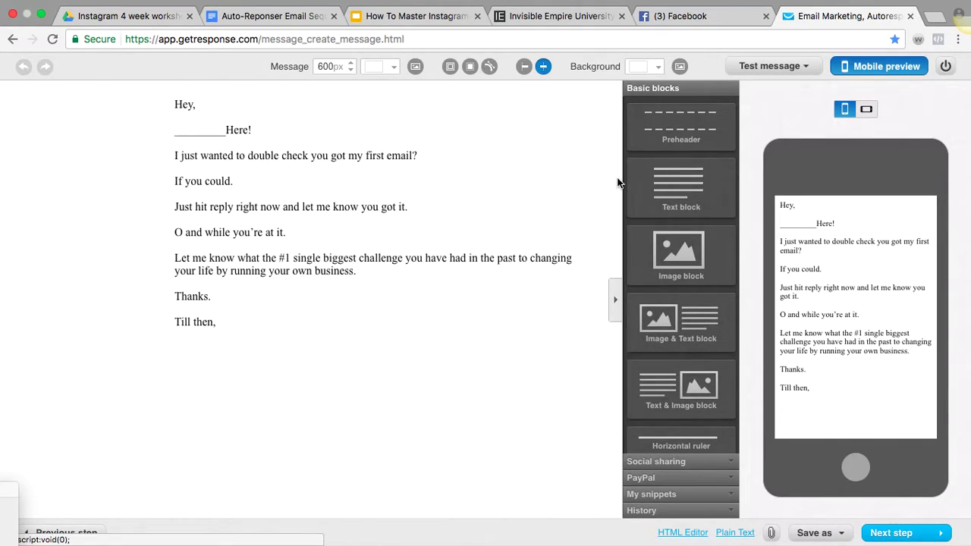
click(728, 531)
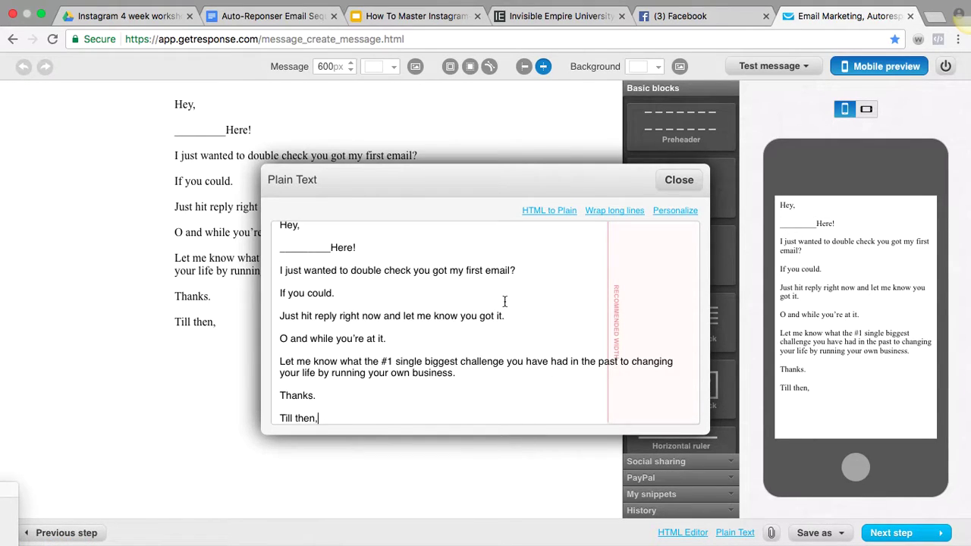
scroll(504, 302, up, 3)
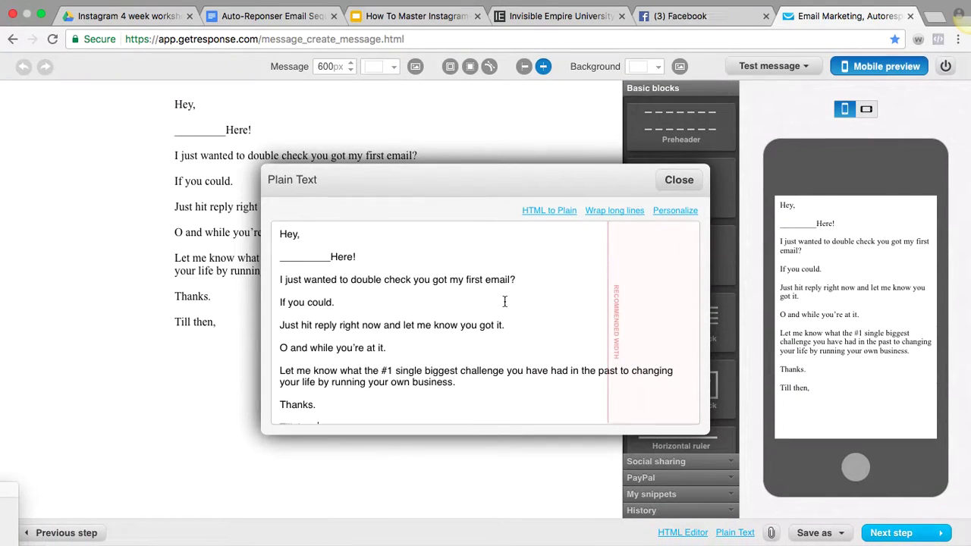
scroll(504, 302, down, 1)
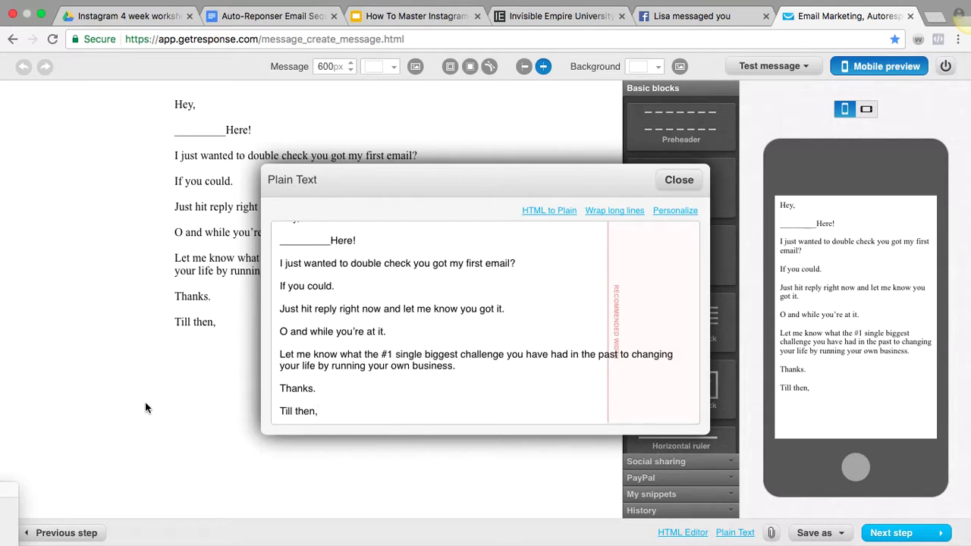
click(685, 179)
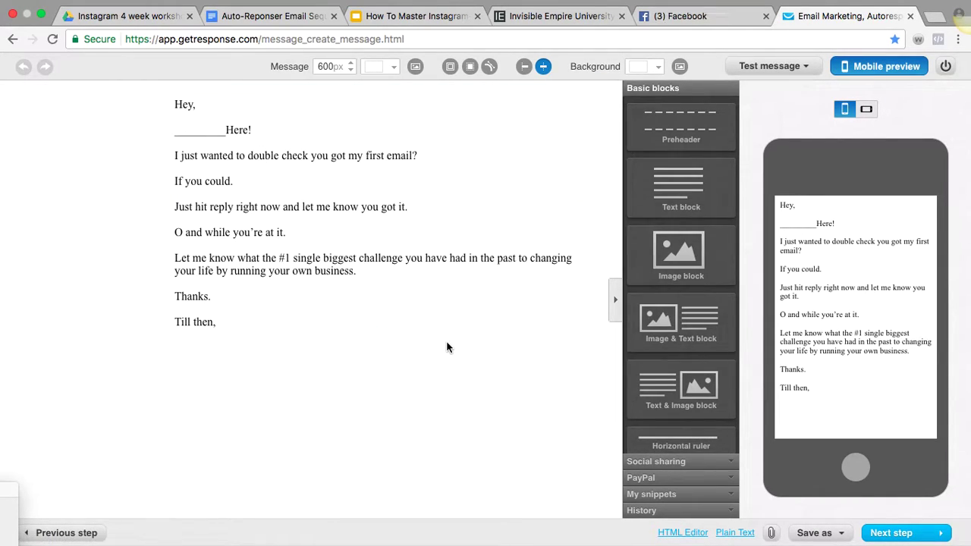
Add a 'Click here' line below the 'Till then,' sign-off and select it
click(442, 293)
click(442, 296)
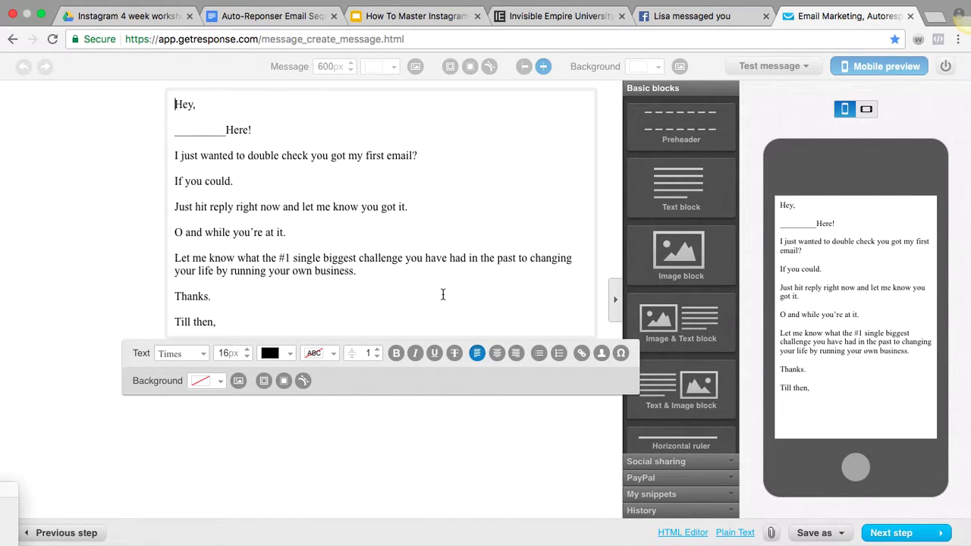
click(278, 312)
click(269, 322)
key(Return)
key(Return)
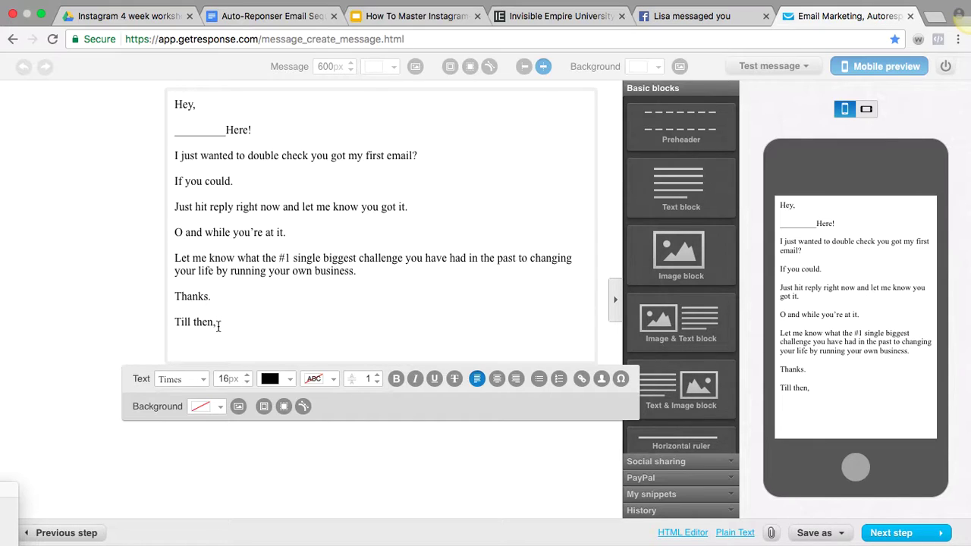
text(CLick h)
key(BackSpace)
key(BackSpace)
key(BackSpace)
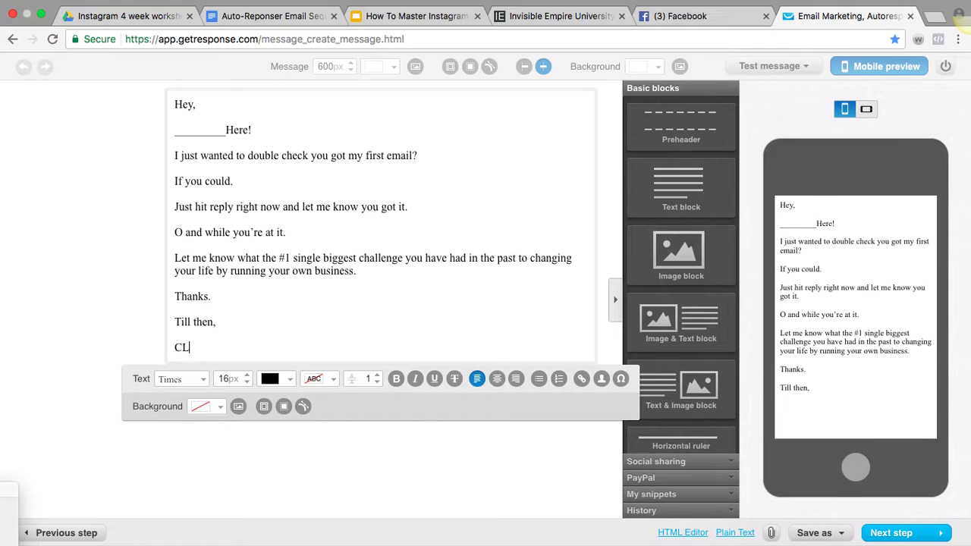
text(ck here)
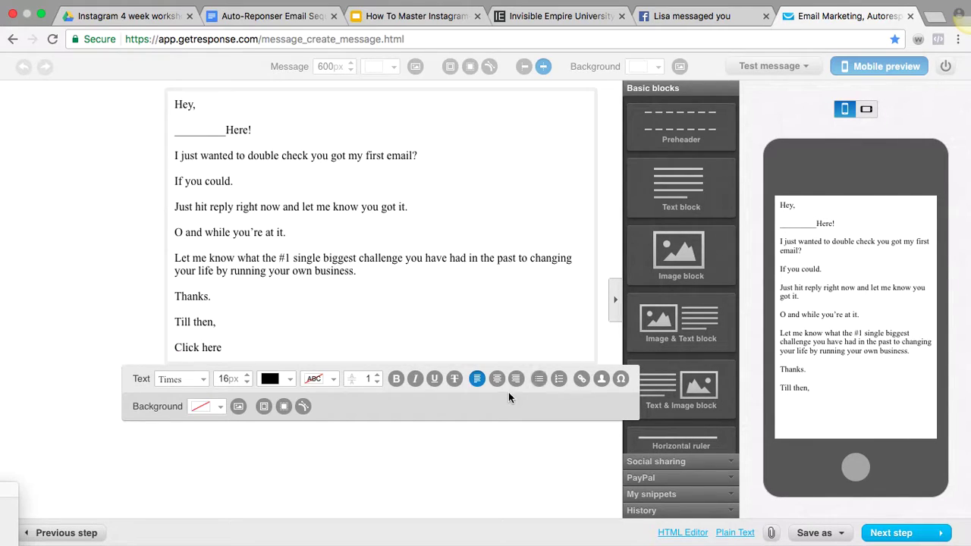
drag(225, 350, 167, 352)
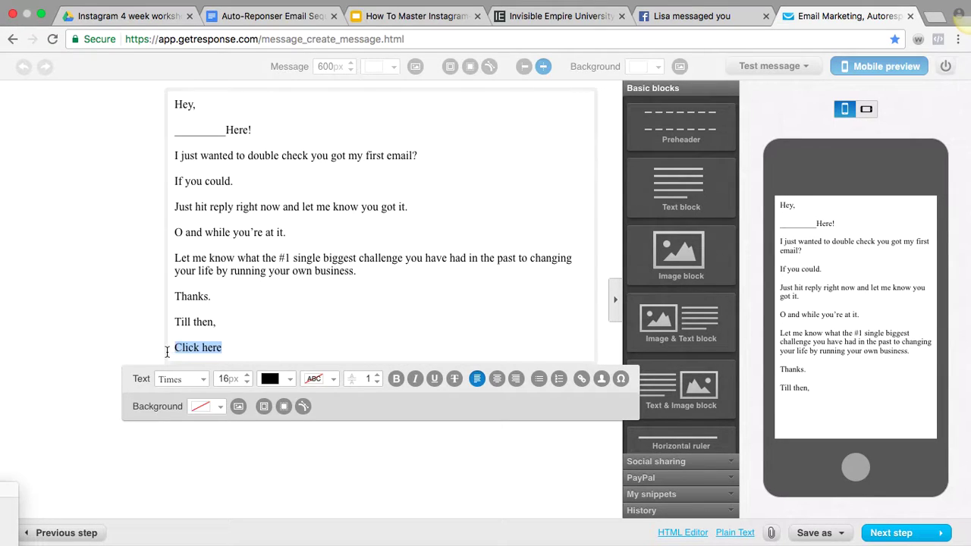
Link 'Click here' to the suggested optin page address and make it bold
click(581, 378)
click(446, 277)
text(sta)
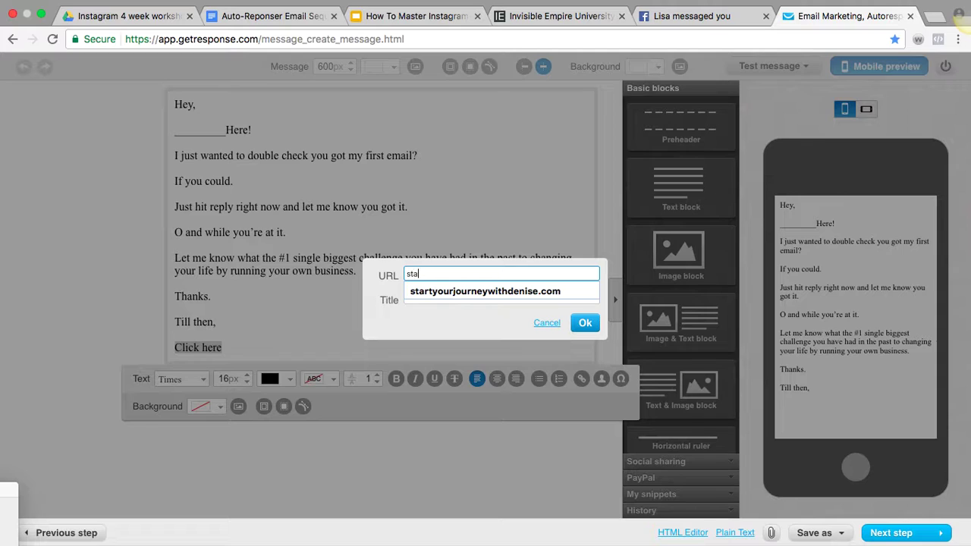
key(Down)
key(Return)
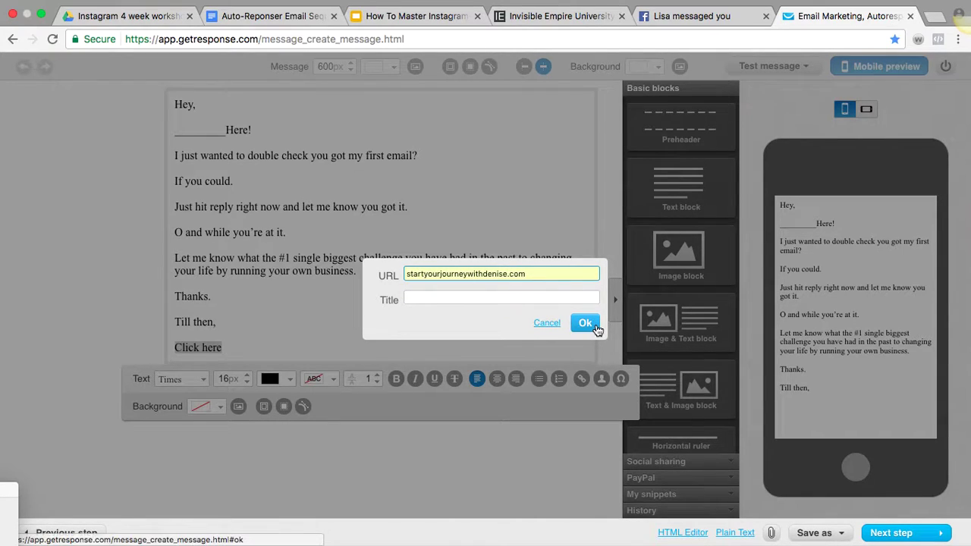
click(595, 327)
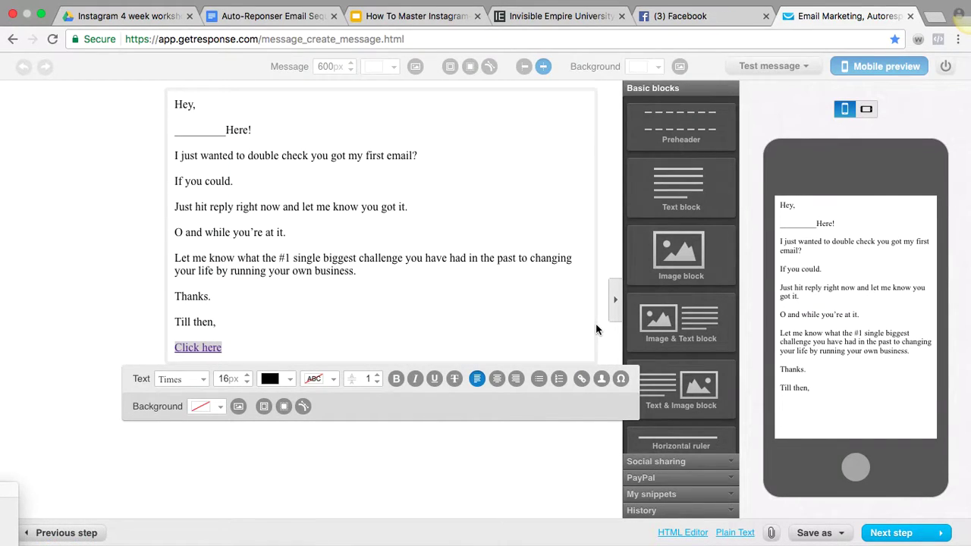
click(396, 378)
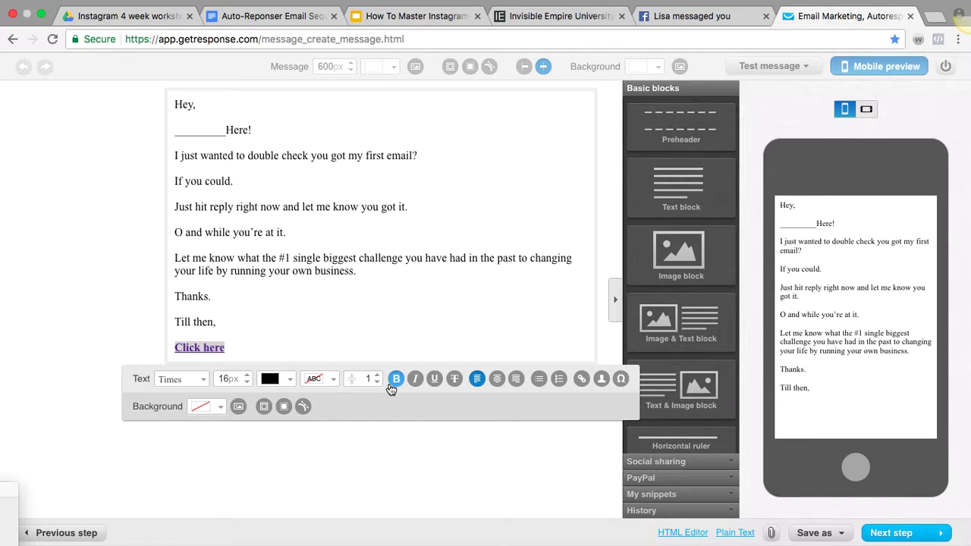
click(325, 330)
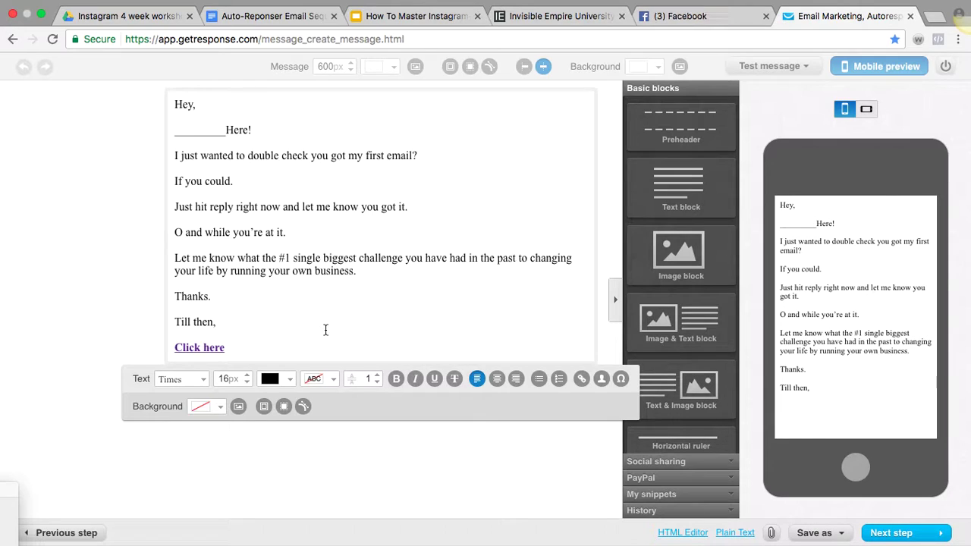
Recheck the 'Click here' link address, then finish the email content
drag(233, 350, 163, 351)
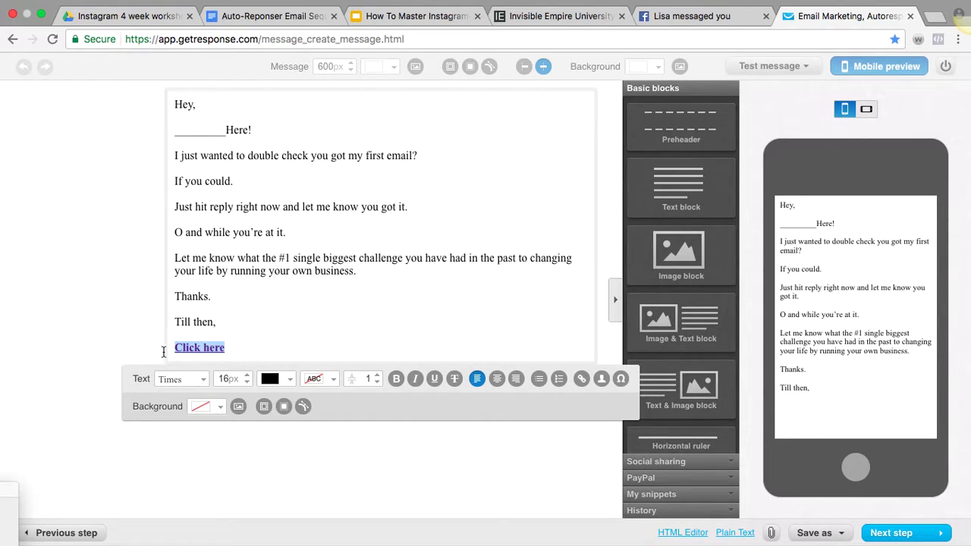
click(581, 380)
click(372, 497)
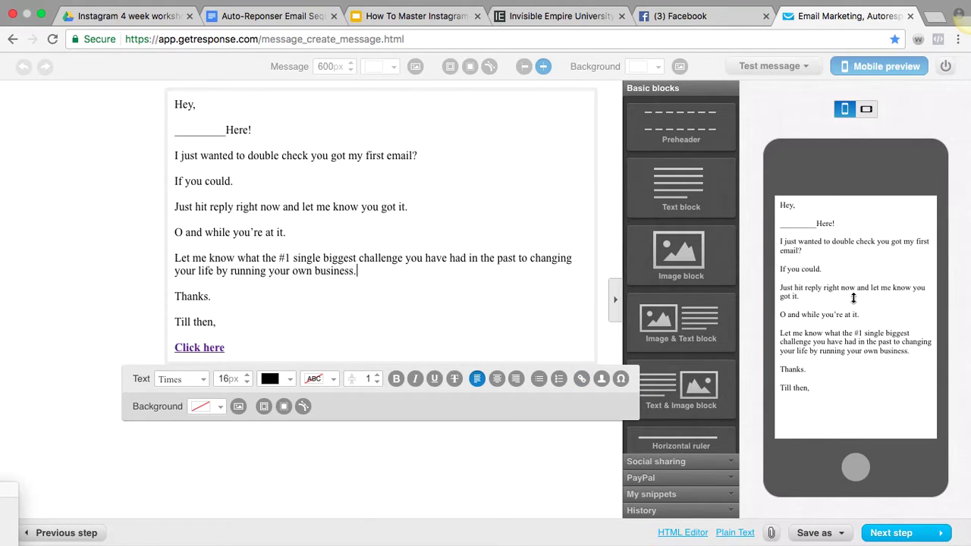
click(918, 534)
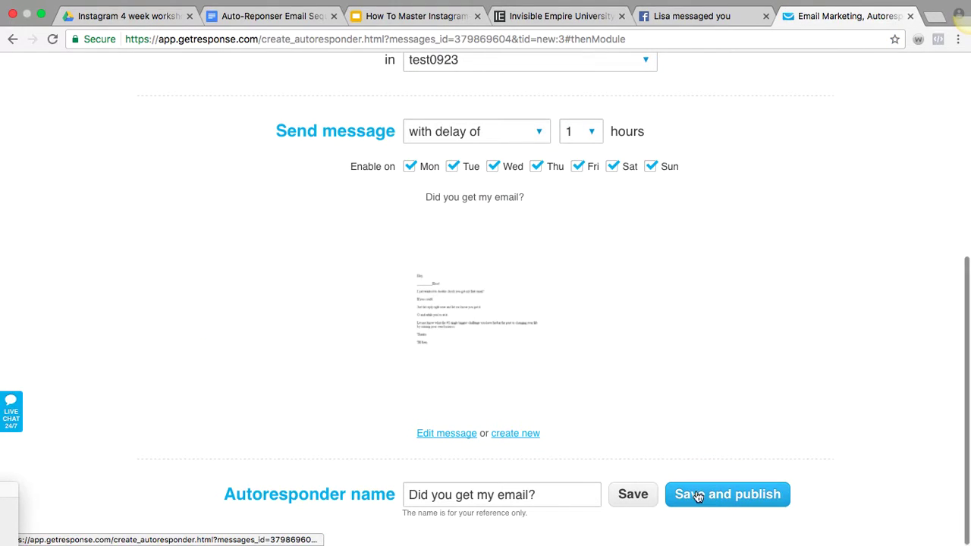
Save and publish 'Did you get my email?' on day 0 of the test0923 cycle
click(697, 495)
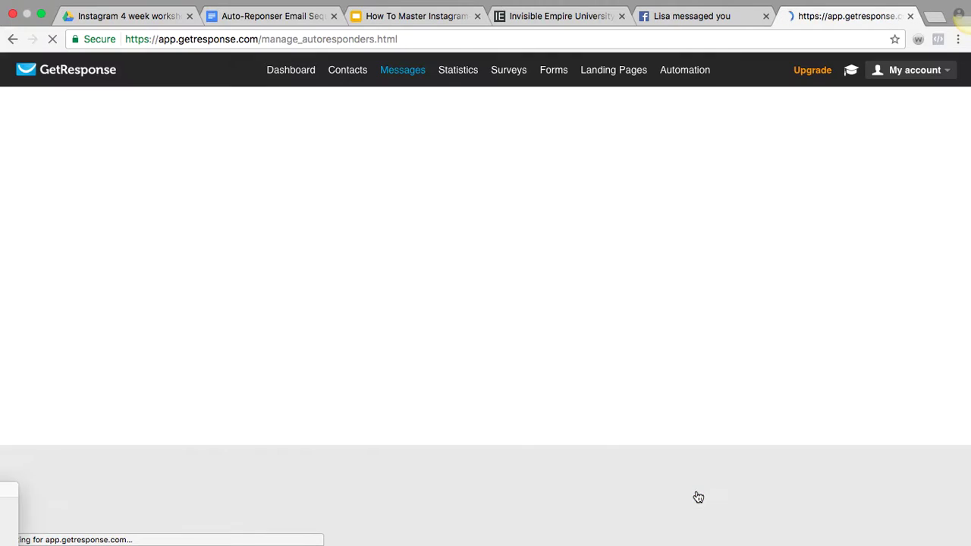
mouse_move(178, 219)
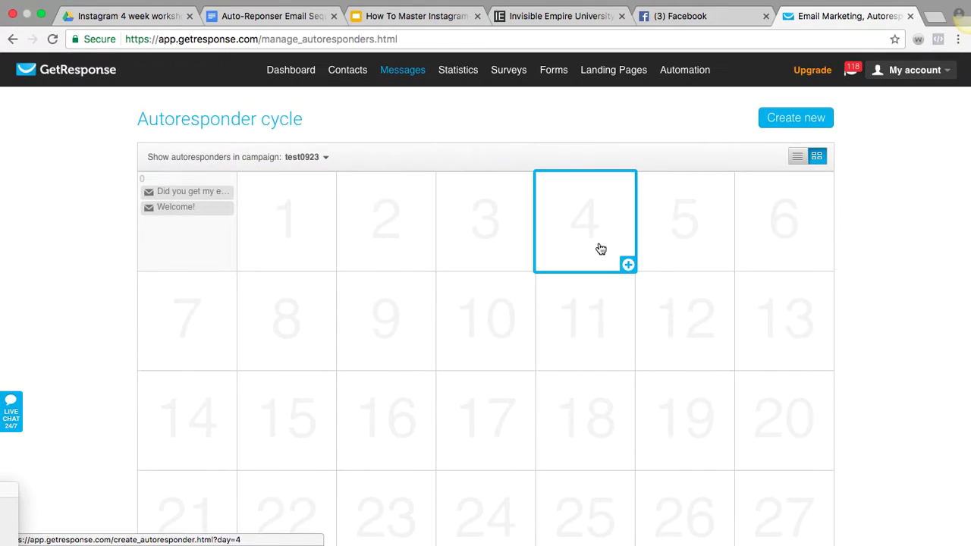
click(284, 18)
click(269, 365)
scroll(269, 364, down, 3)
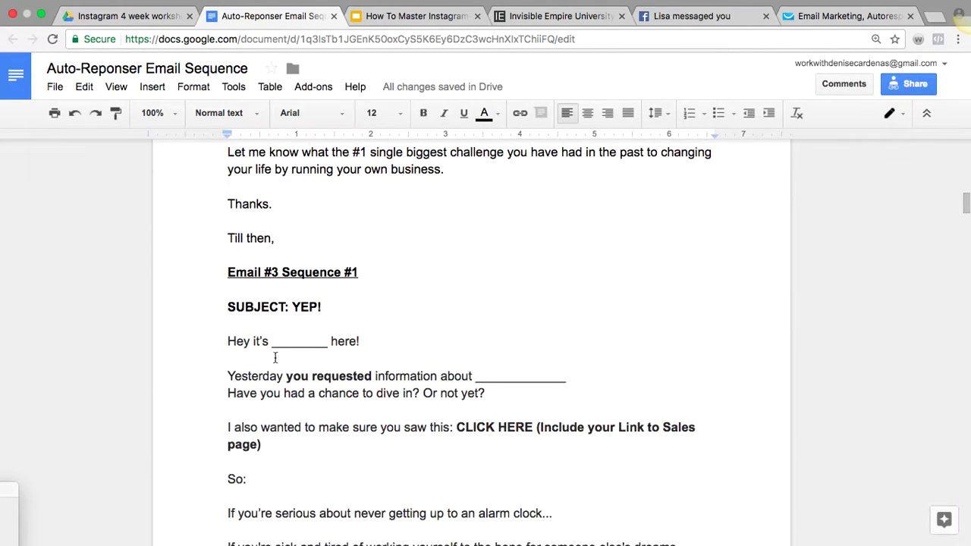
drag(375, 271, 282, 271)
scroll(292, 275, down, 3)
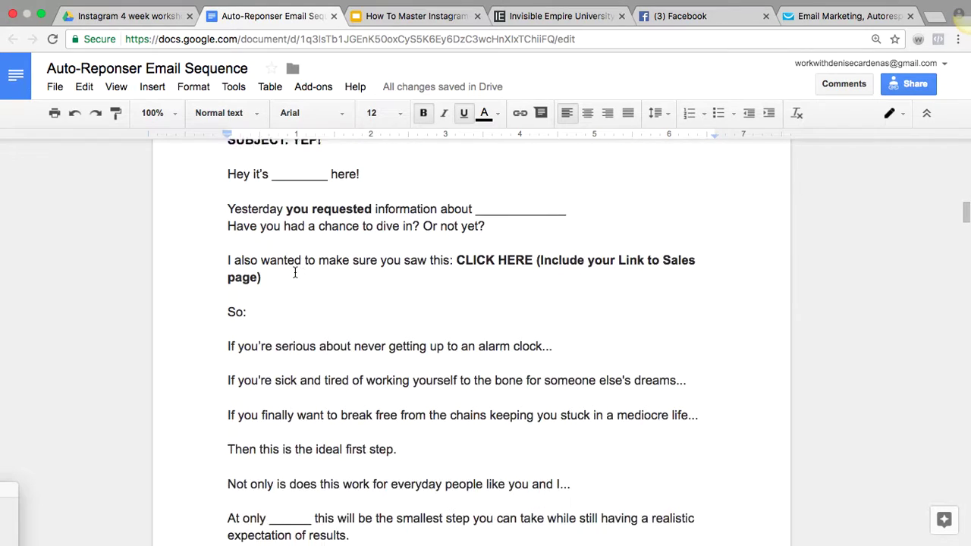
scroll(295, 273, down, 9)
scroll(295, 272, up, 4)
drag(386, 274, 464, 274)
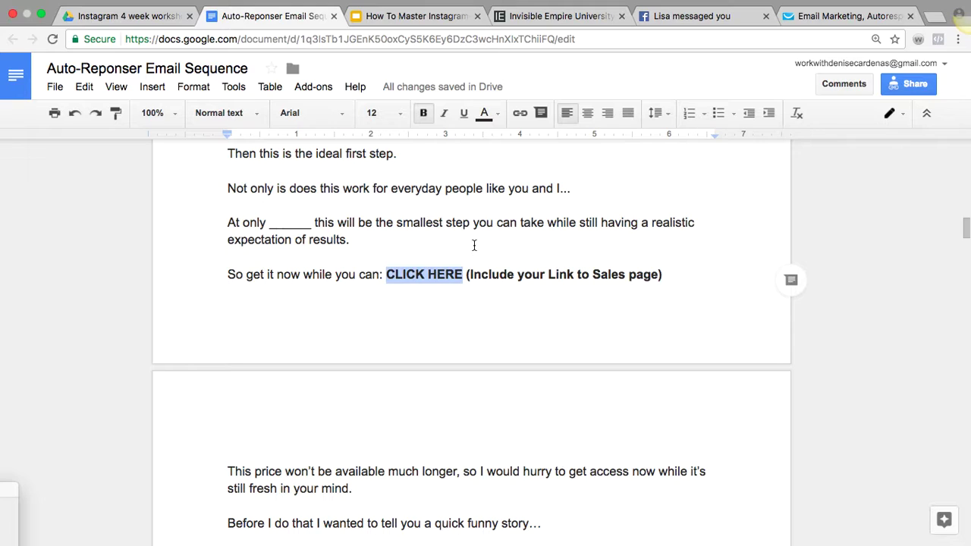
click(519, 113)
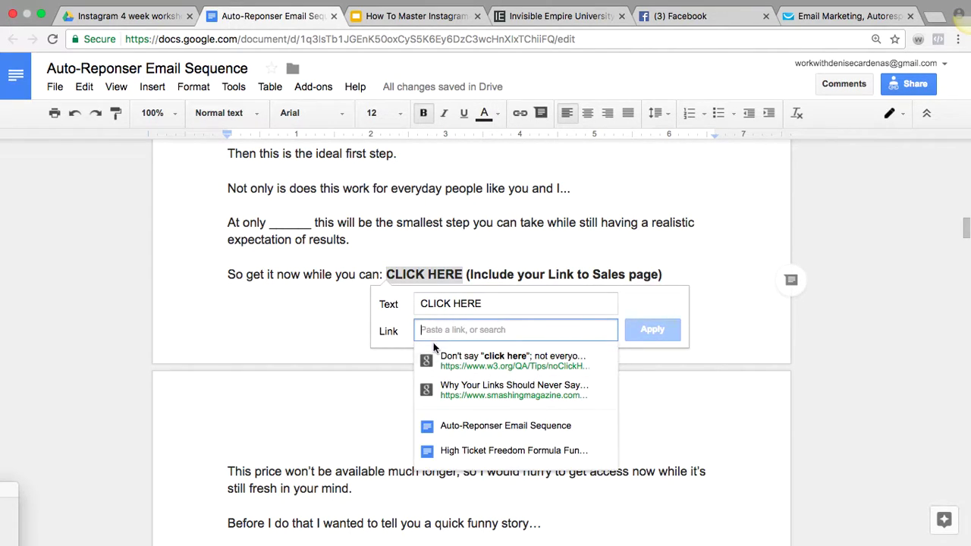
click(724, 250)
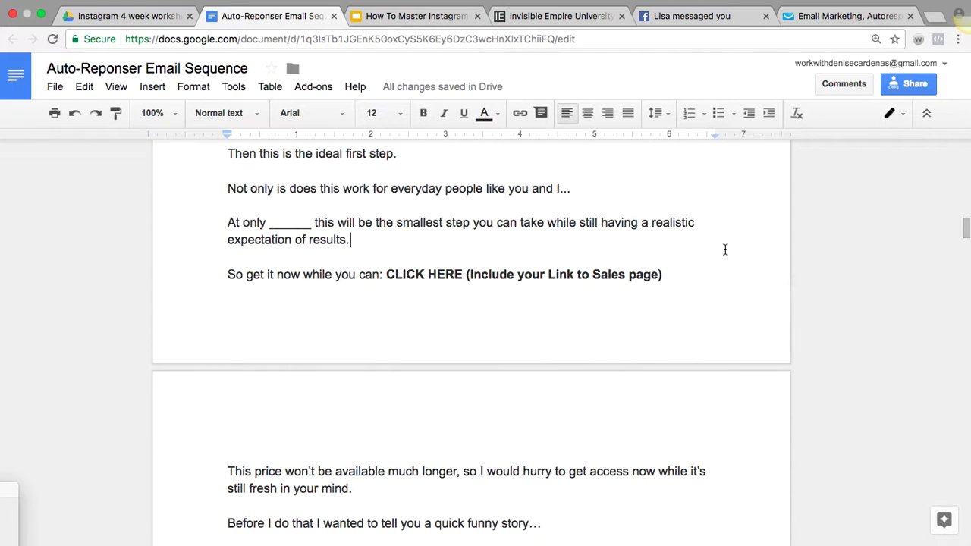
scroll(724, 250, down, 15)
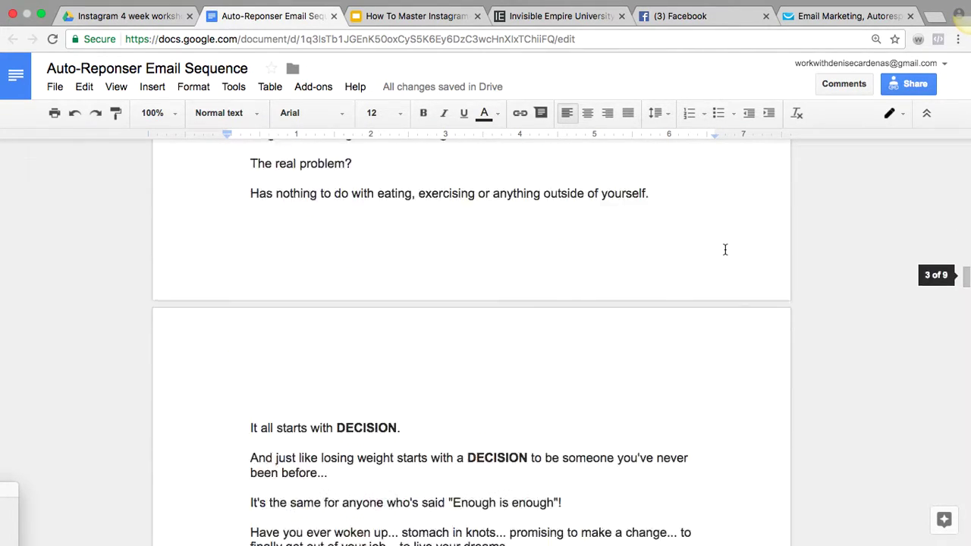
scroll(724, 250, down, 10)
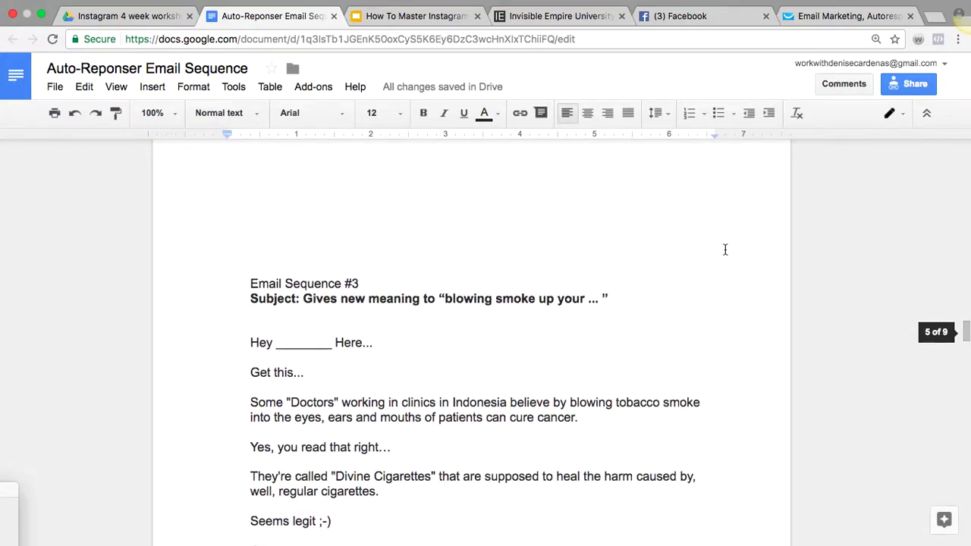
scroll(724, 249, down, 12)
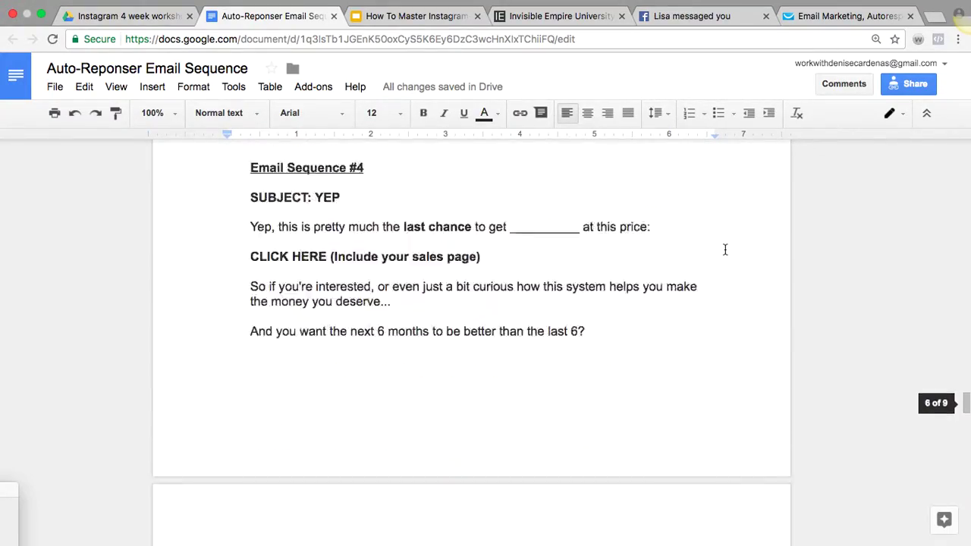
scroll(724, 250, up, 15)
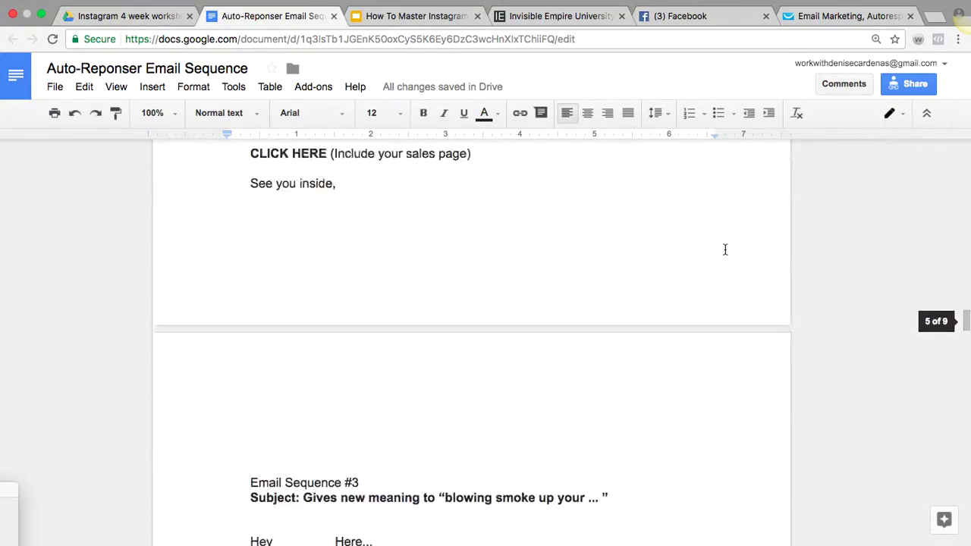
scroll(724, 249, up, 10)
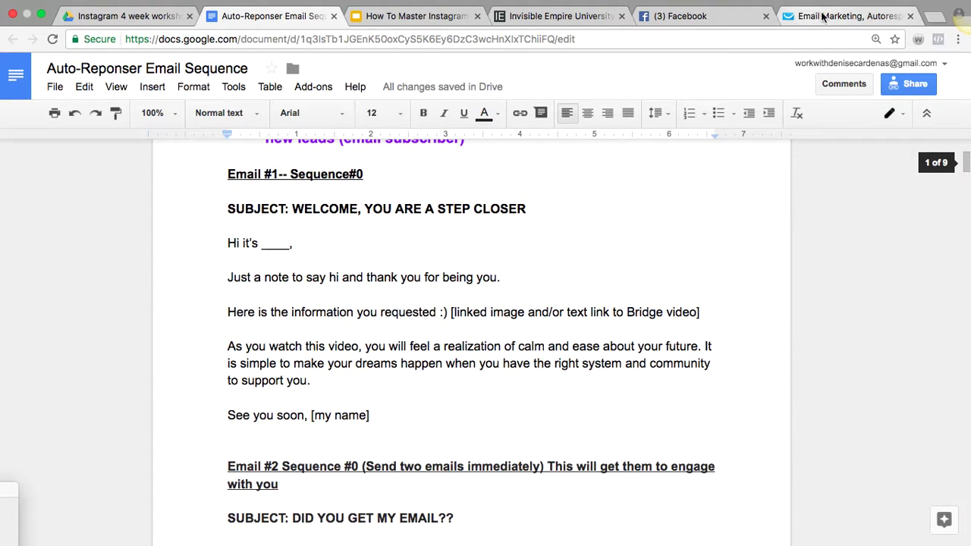
click(829, 18)
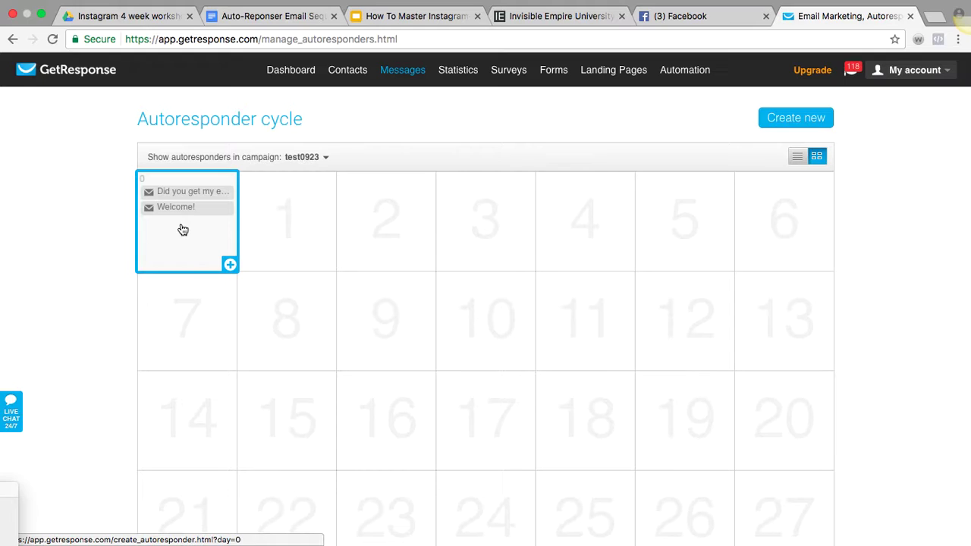
click(933, 16)
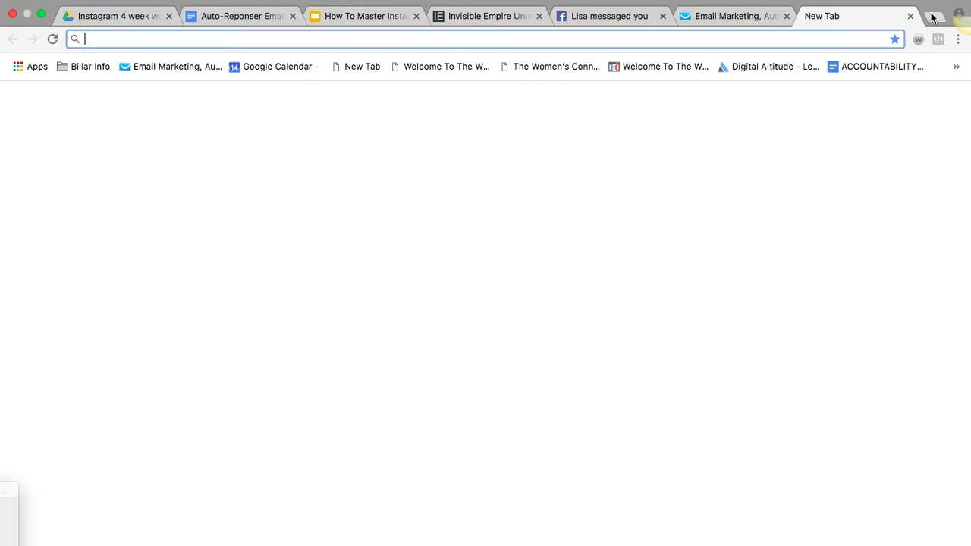
text(www.clickfunnels.com)
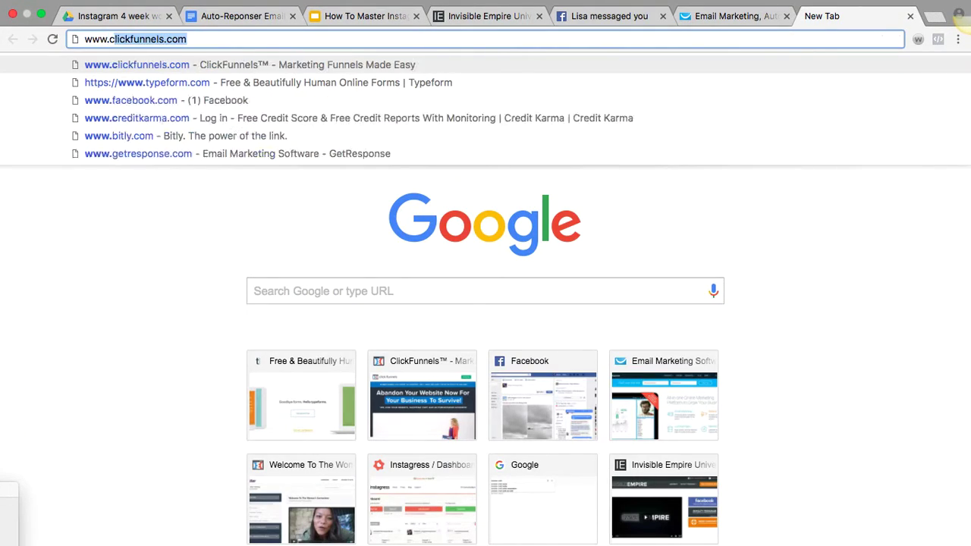
key(Return)
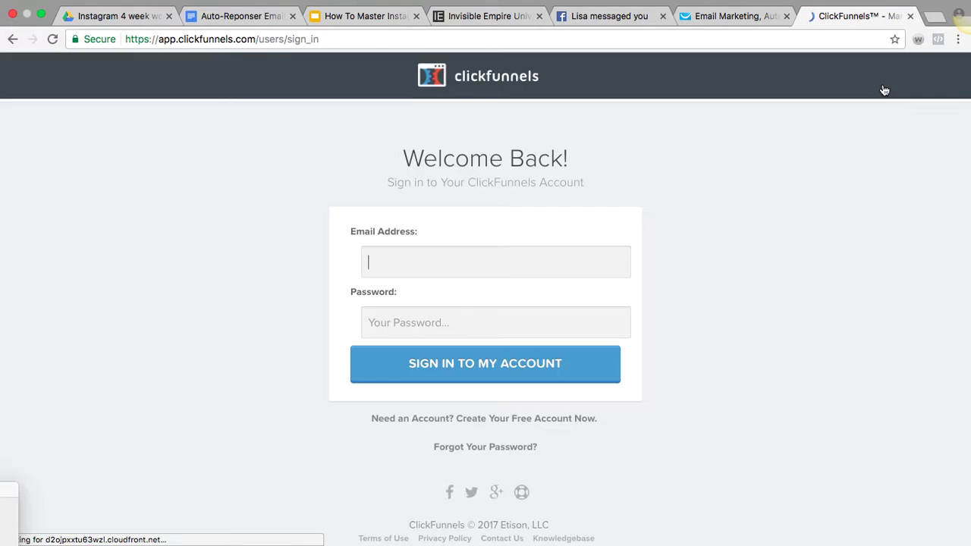
Sign in to ClickFunnels with the saved account and open the TWC Funnel's Optin page for editing
click(563, 254)
text(w)
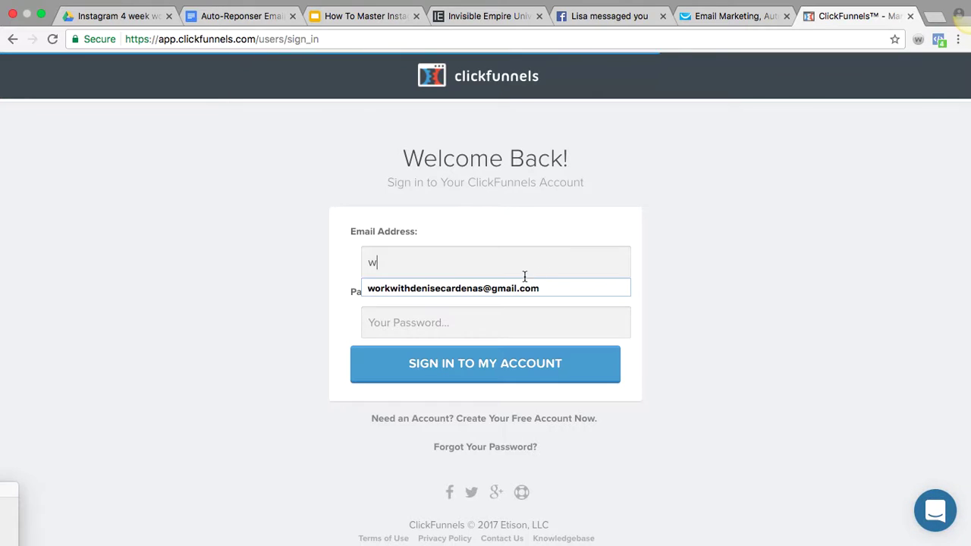
click(513, 290)
text(••••••••••)
key(Return)
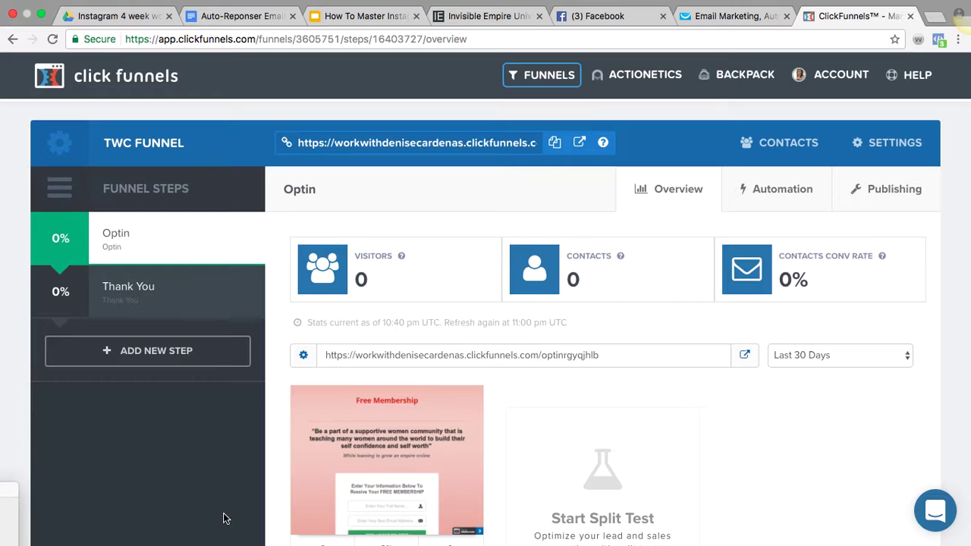
scroll(223, 518, down, 3)
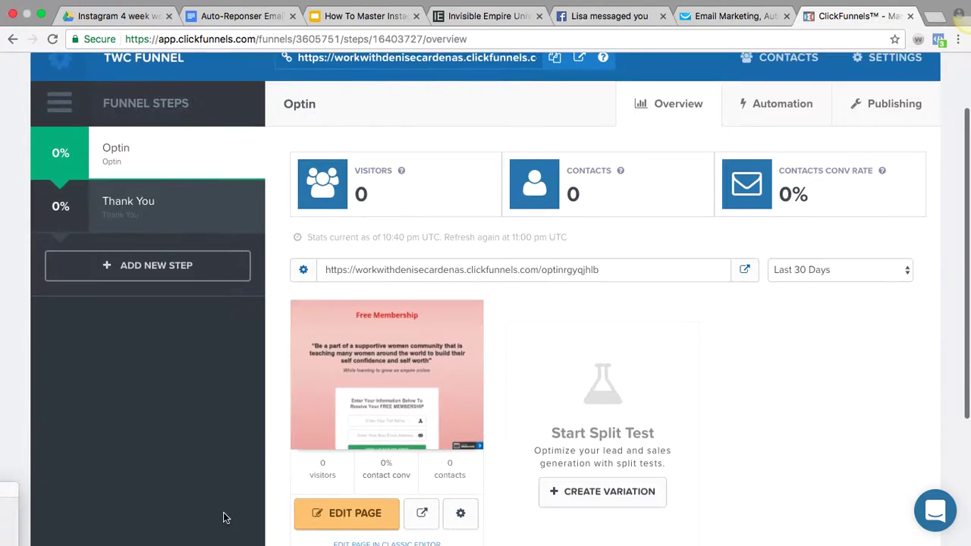
click(343, 515)
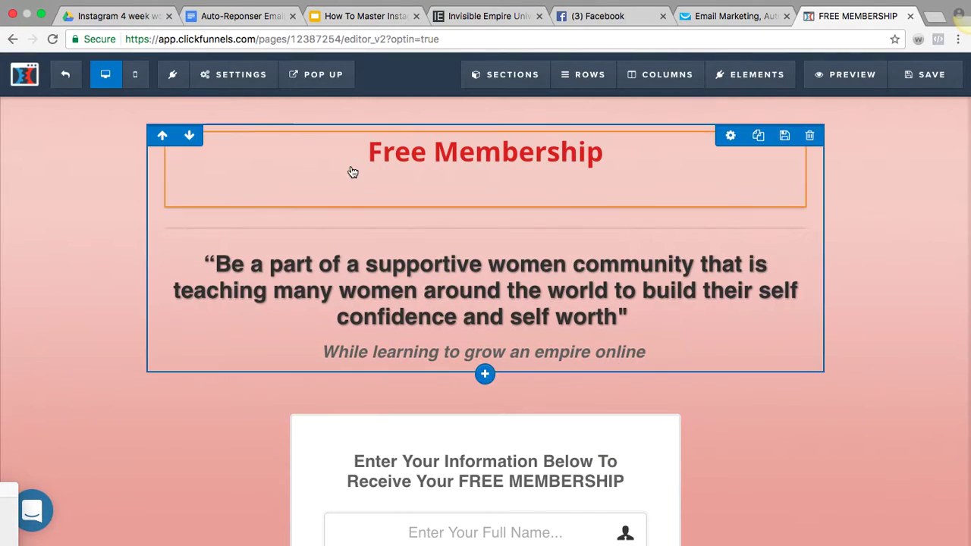
Set the optin page's email integration to GetResponse with the Add To Campaign action
click(241, 74)
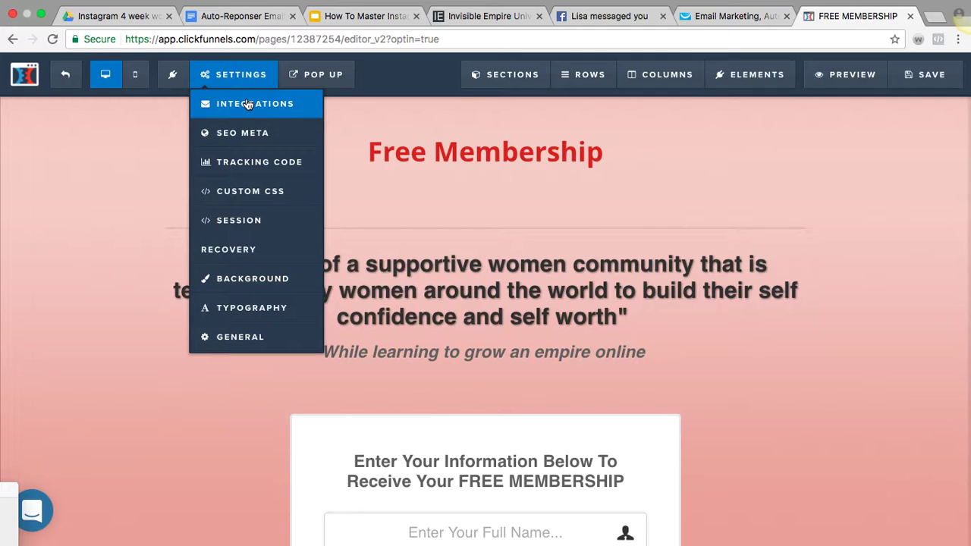
click(247, 104)
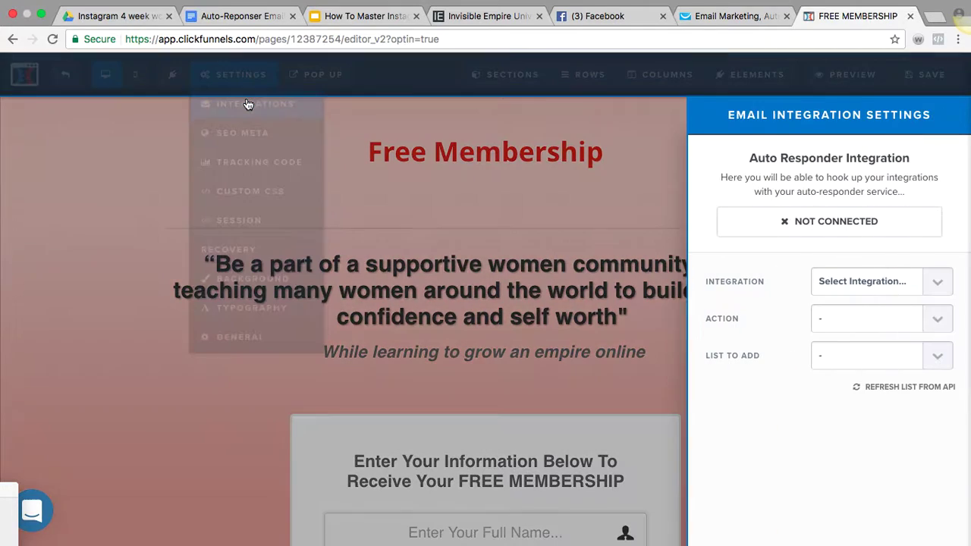
click(935, 282)
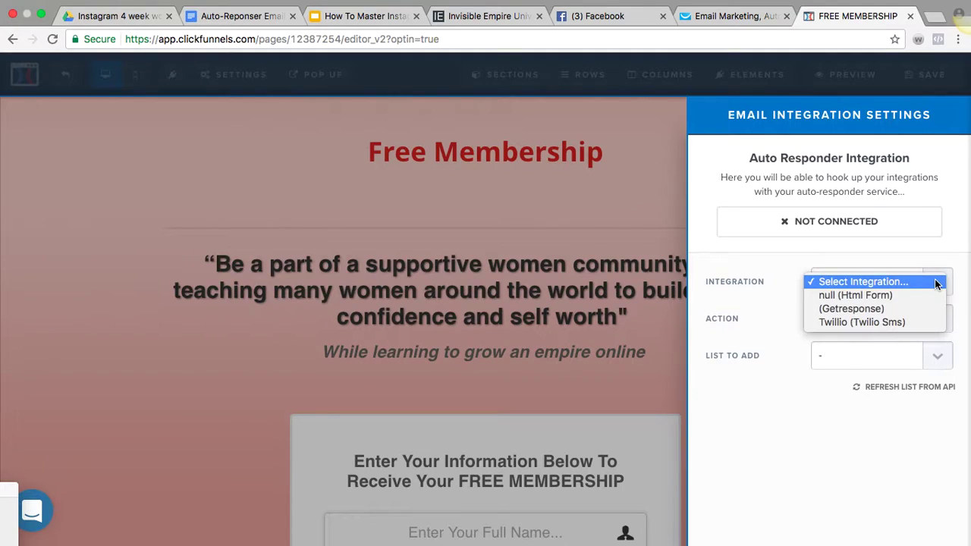
click(912, 311)
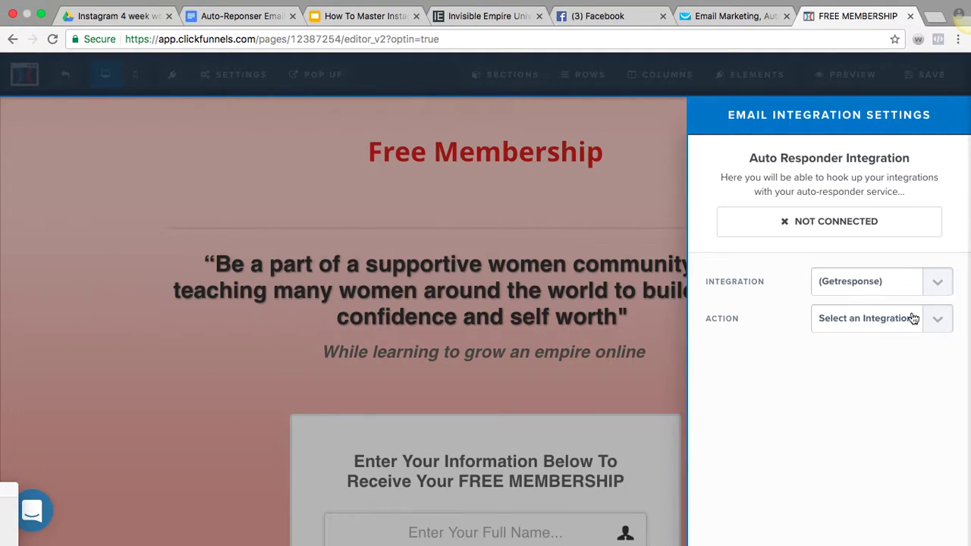
click(938, 323)
click(922, 334)
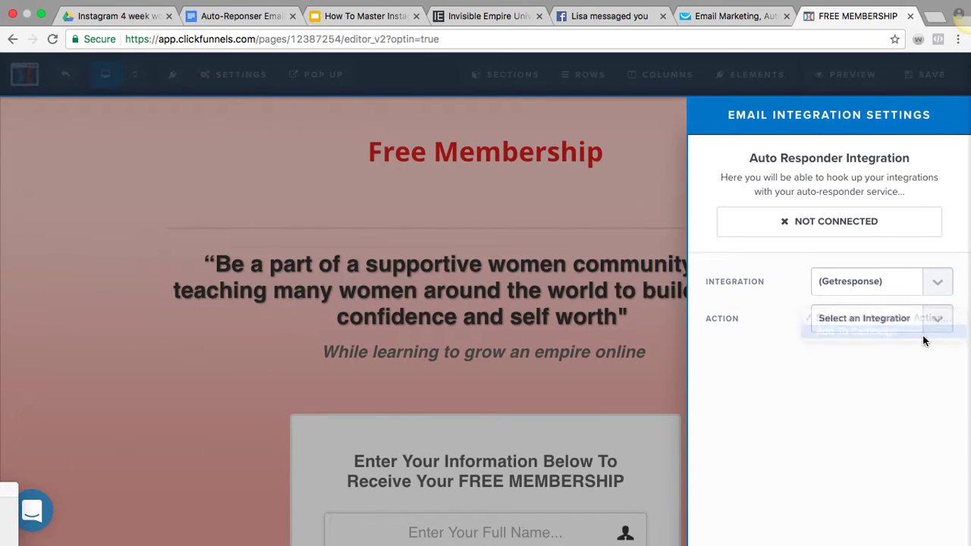
click(895, 388)
click(930, 362)
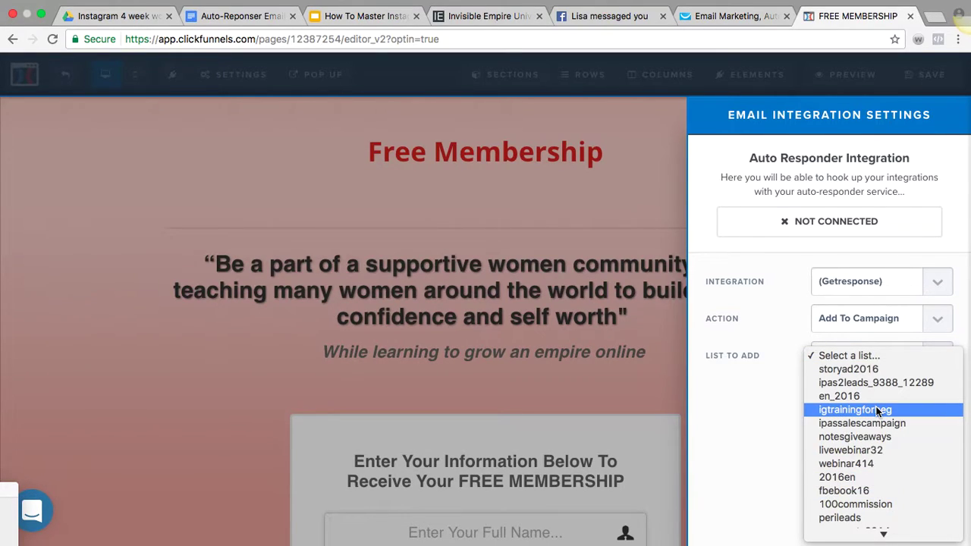
Choose test0923 as the list for new signups and close the integration settings
scroll(877, 411, down, 5)
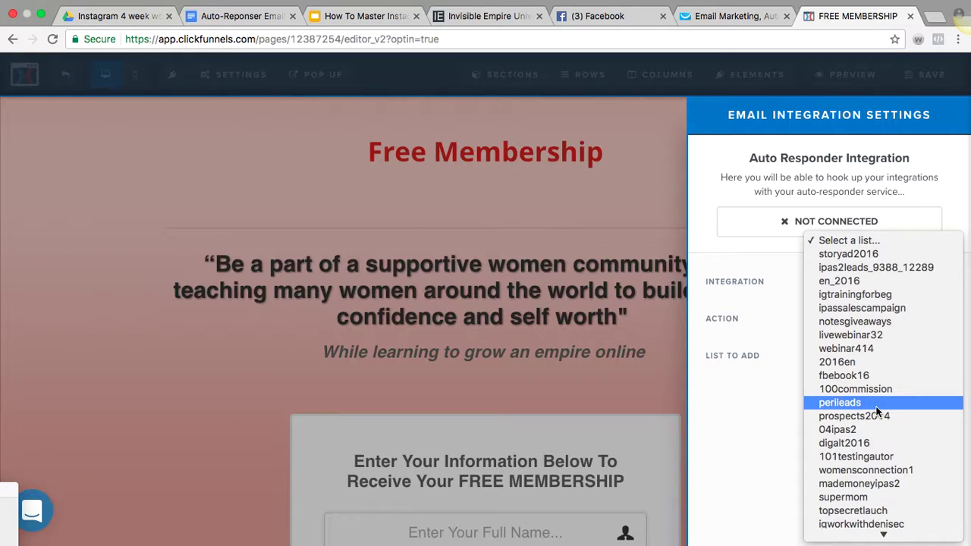
scroll(877, 411, down, 5)
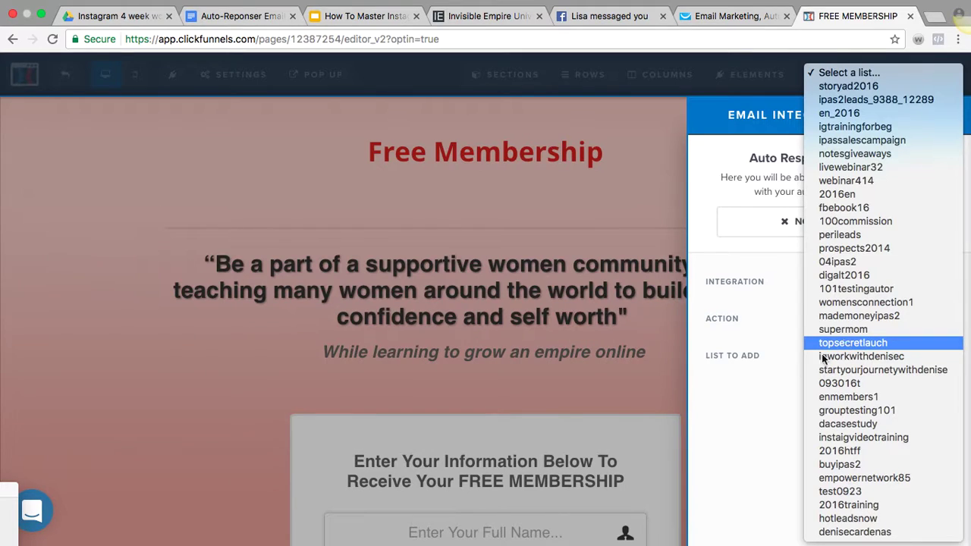
click(745, 443)
click(901, 388)
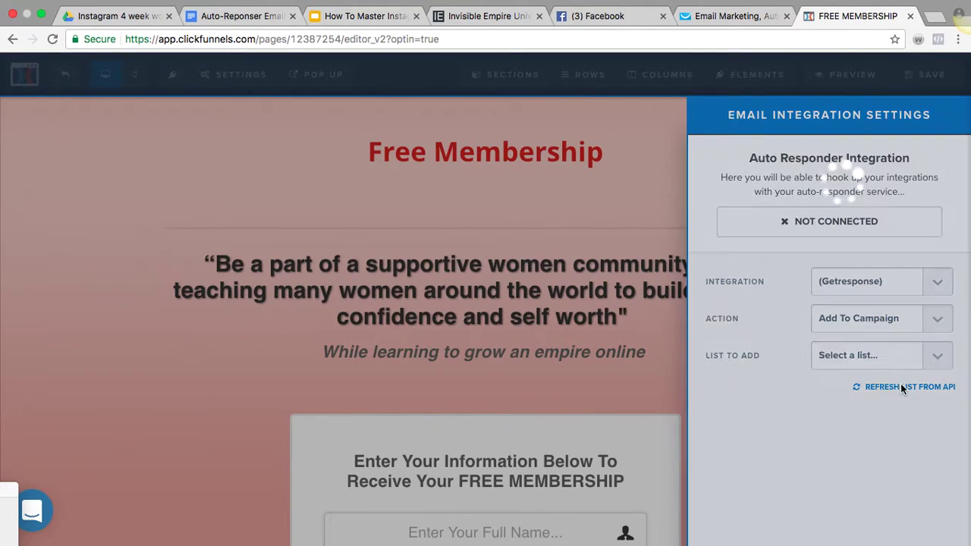
click(937, 362)
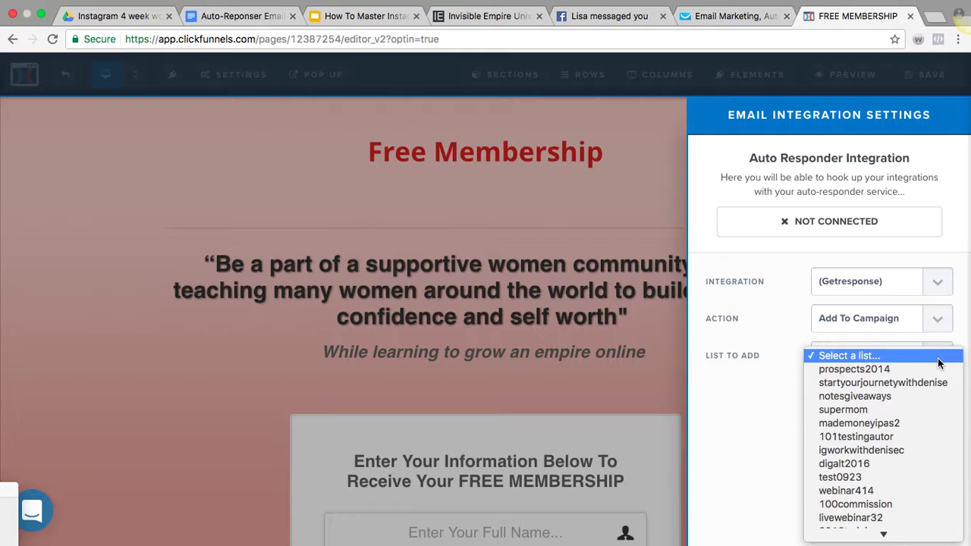
scroll(903, 431, down, 3)
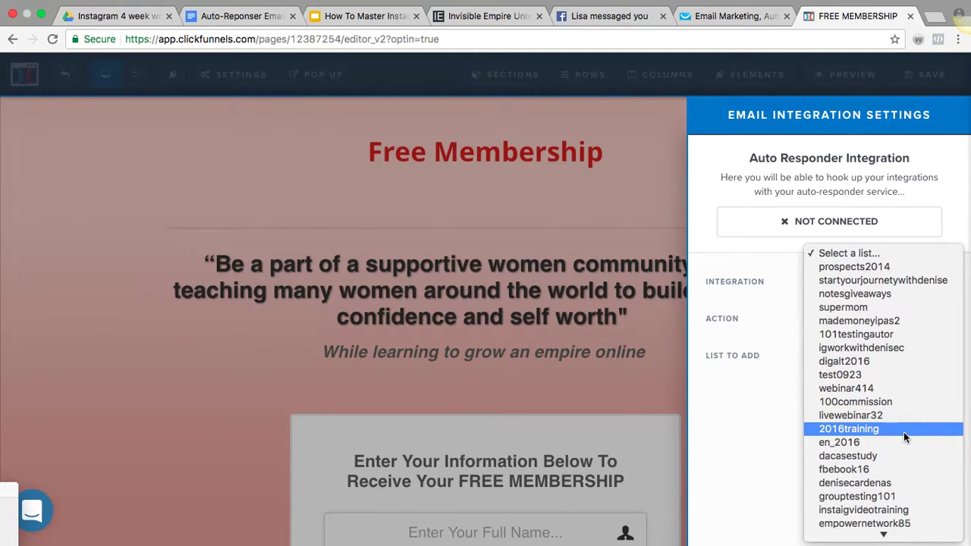
scroll(903, 431, down, 3)
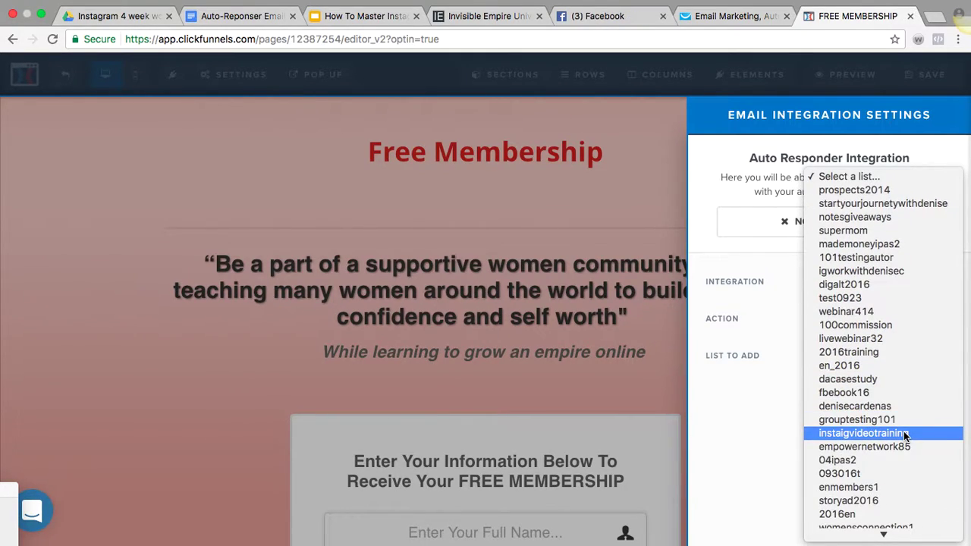
scroll(904, 436, down, 5)
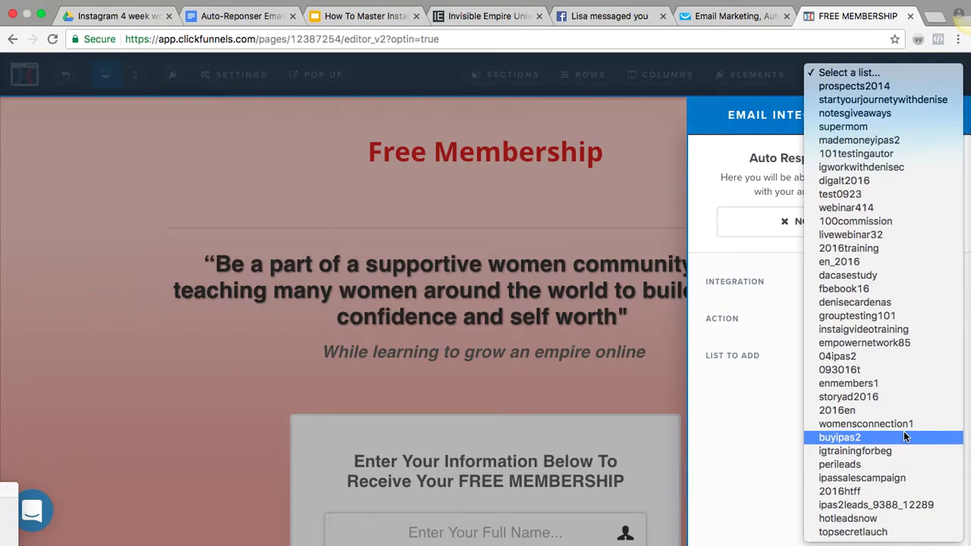
click(900, 194)
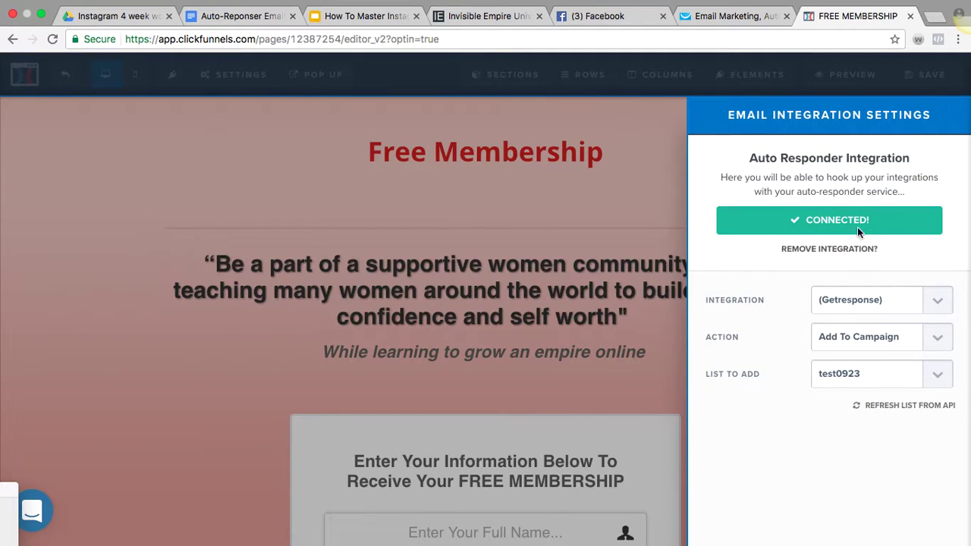
click(440, 229)
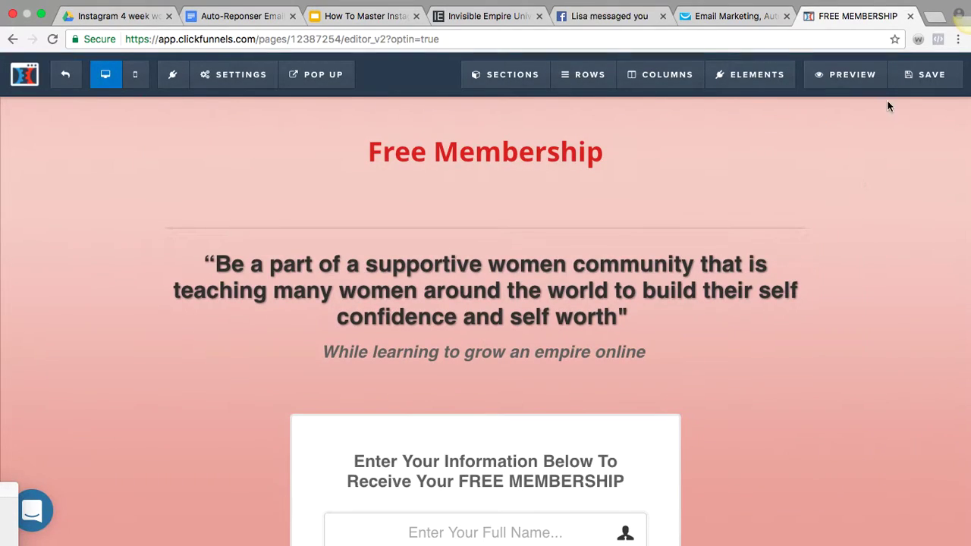
Save the optin page, preview it and submit a test signup
click(909, 86)
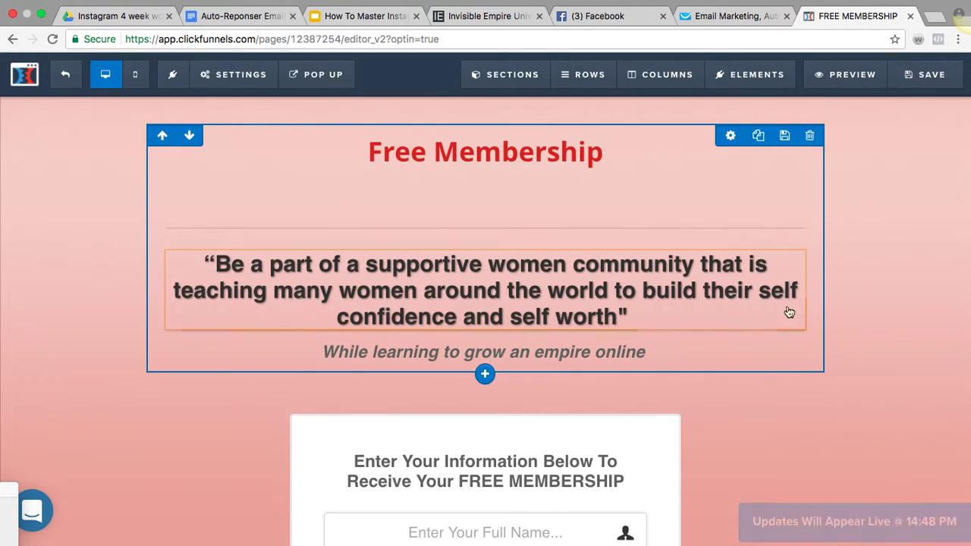
scroll(808, 398, down, 2)
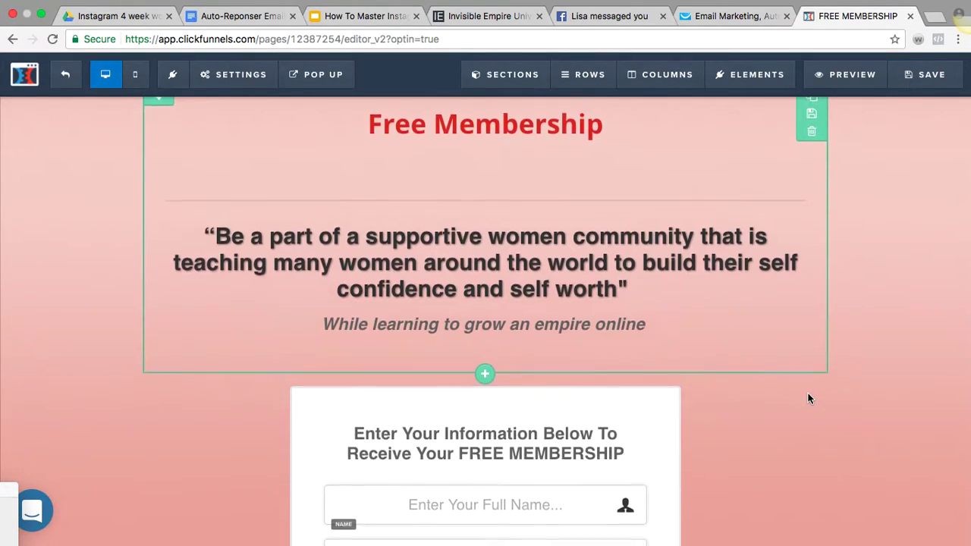
click(867, 76)
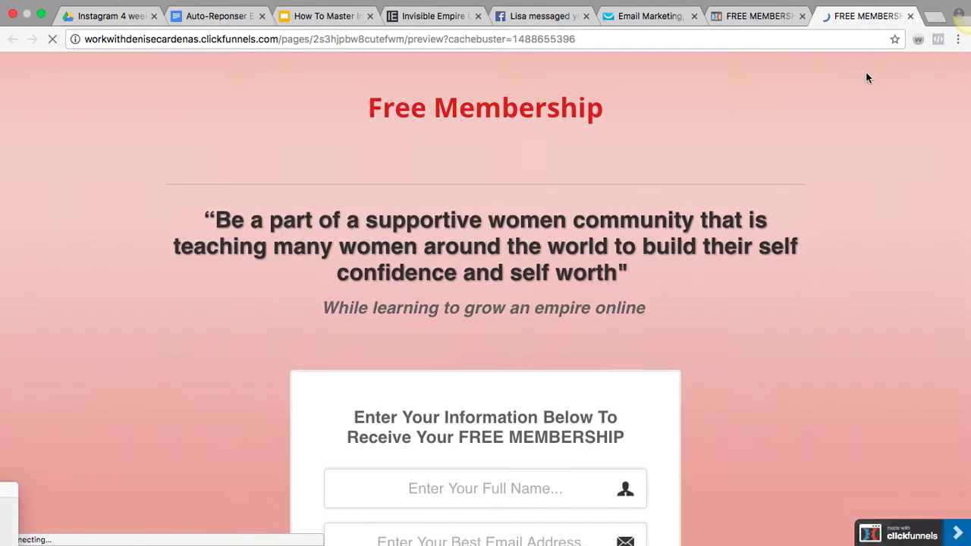
scroll(733, 298, down, 3)
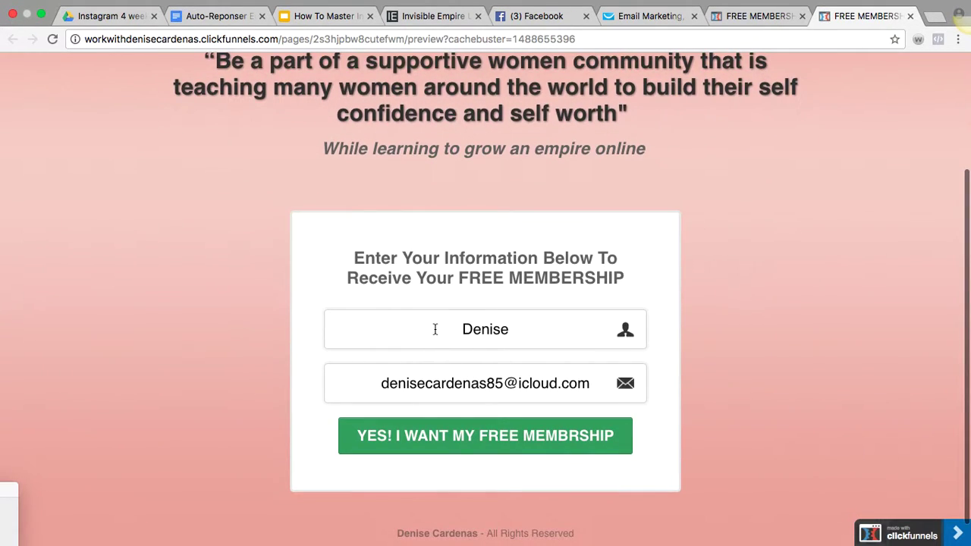
click(462, 443)
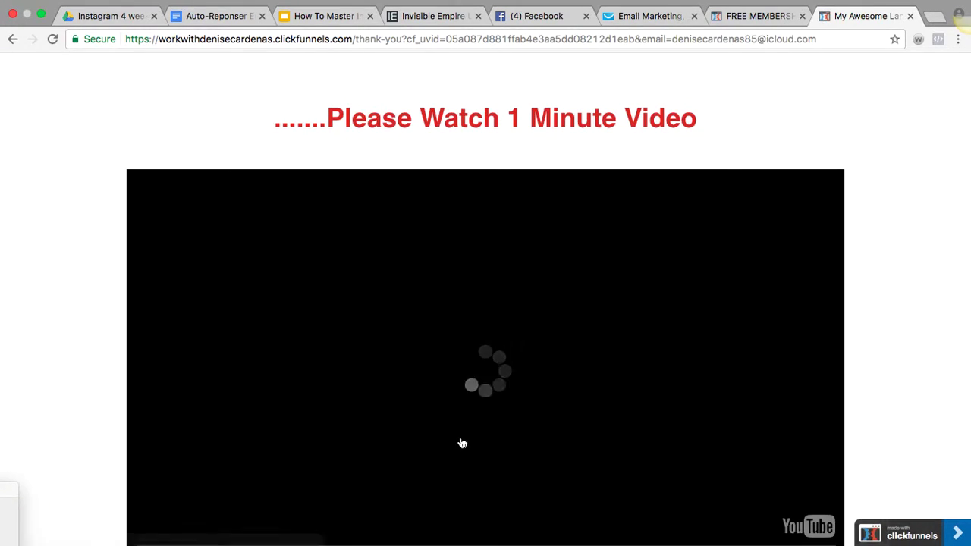
Follow the free membership link to the opt-in page, then return to GetResponse's autoresponder cycle
scroll(462, 442, down, 5)
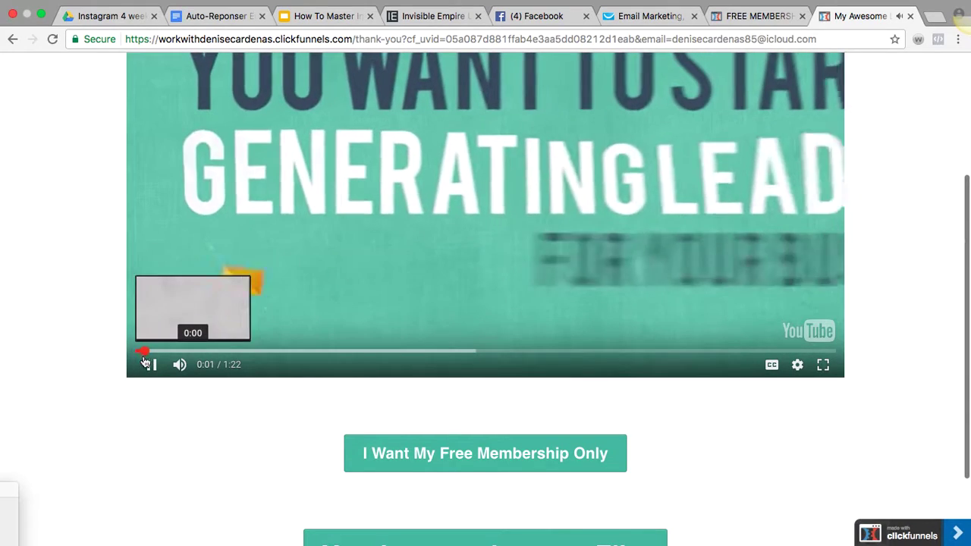
click(150, 364)
scroll(148, 364, down, 3)
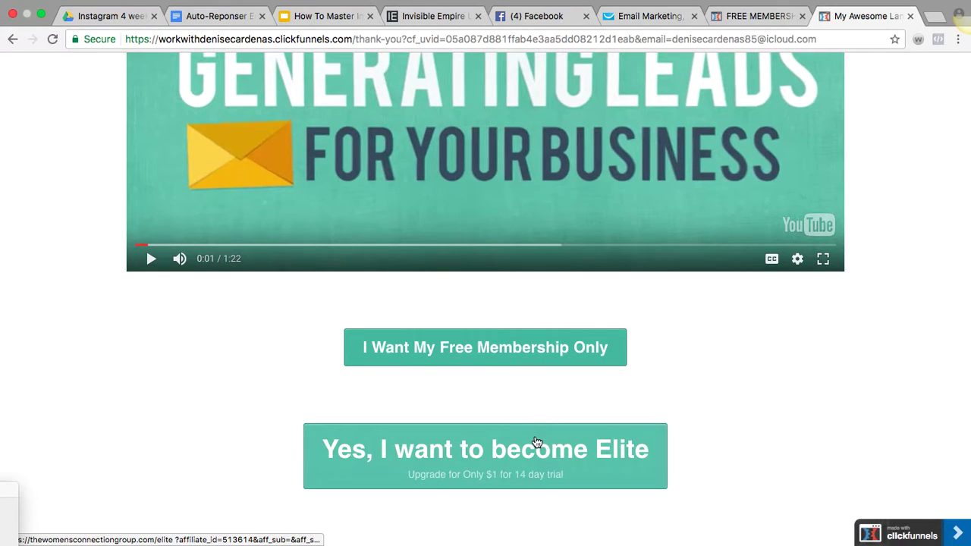
click(555, 343)
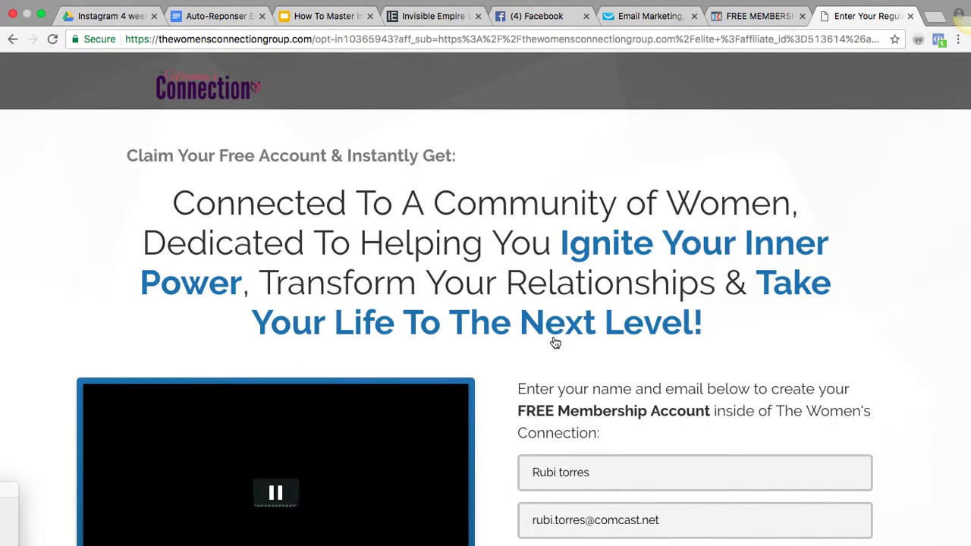
scroll(555, 343, down, 3)
scroll(555, 343, down, 1)
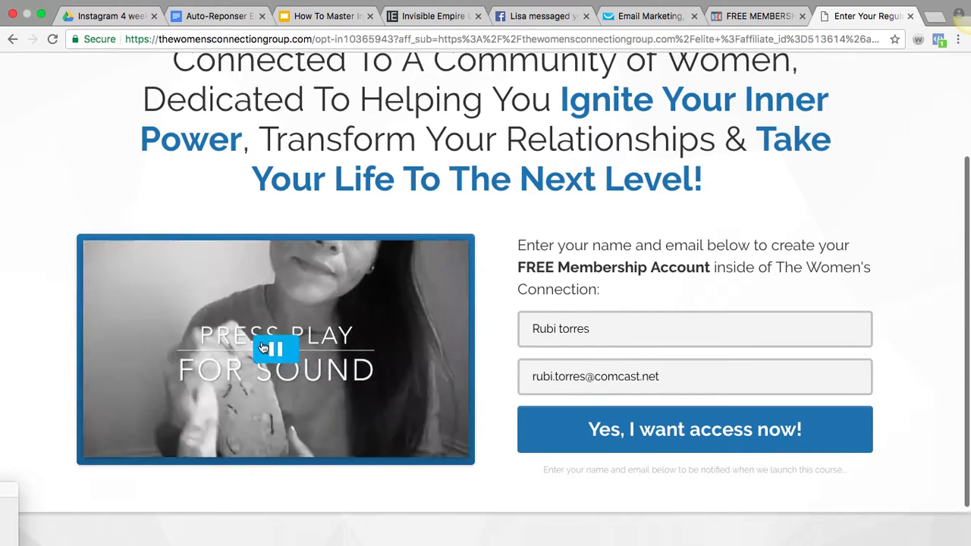
click(271, 350)
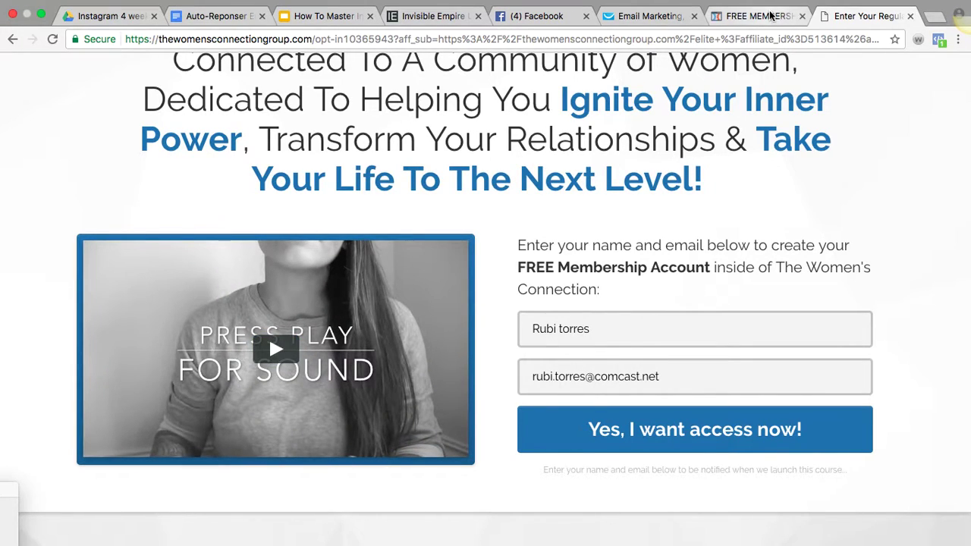
click(628, 16)
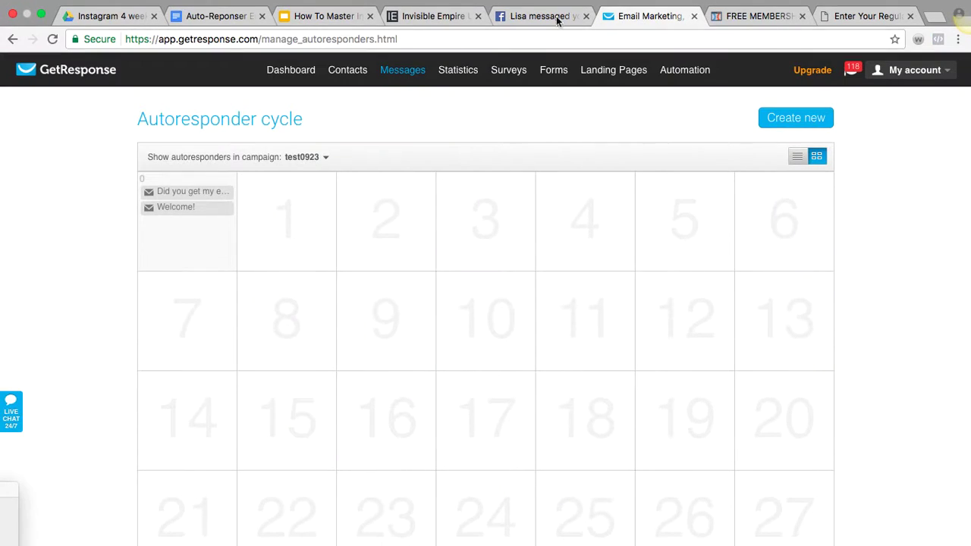
Add a subscriptions report for the test0923 campaign to the GetResponse dashboard
click(290, 71)
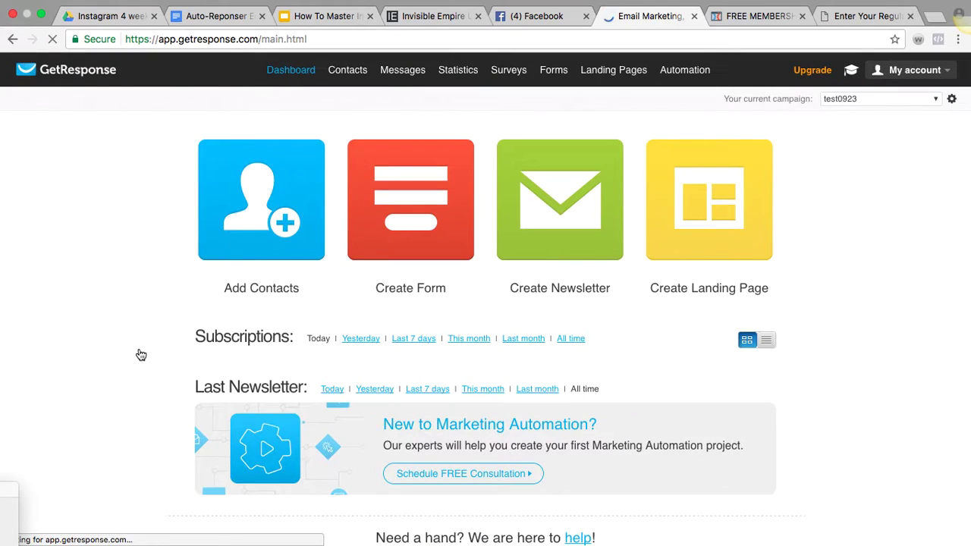
scroll(138, 354, down, 3)
scroll(138, 353, down, 3)
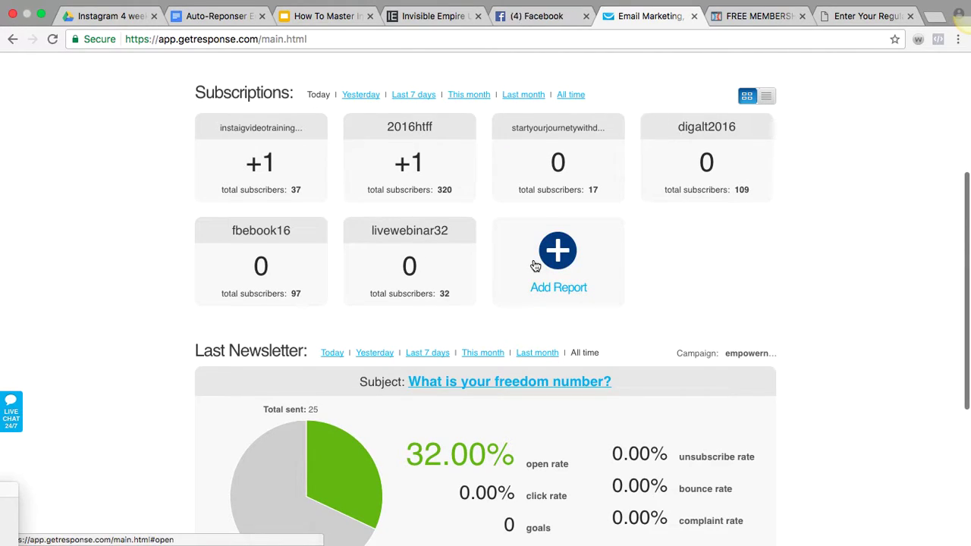
click(553, 260)
click(513, 311)
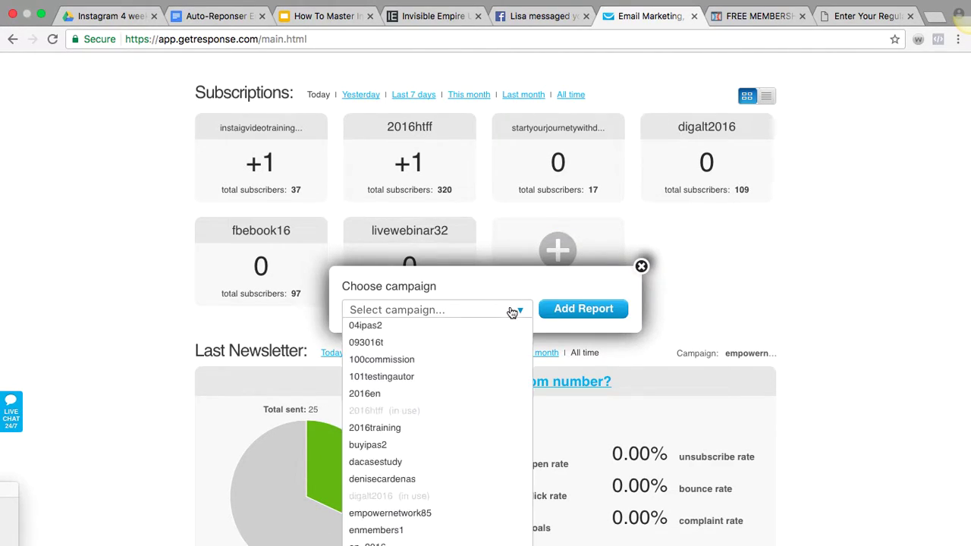
scroll(489, 389, down, 2)
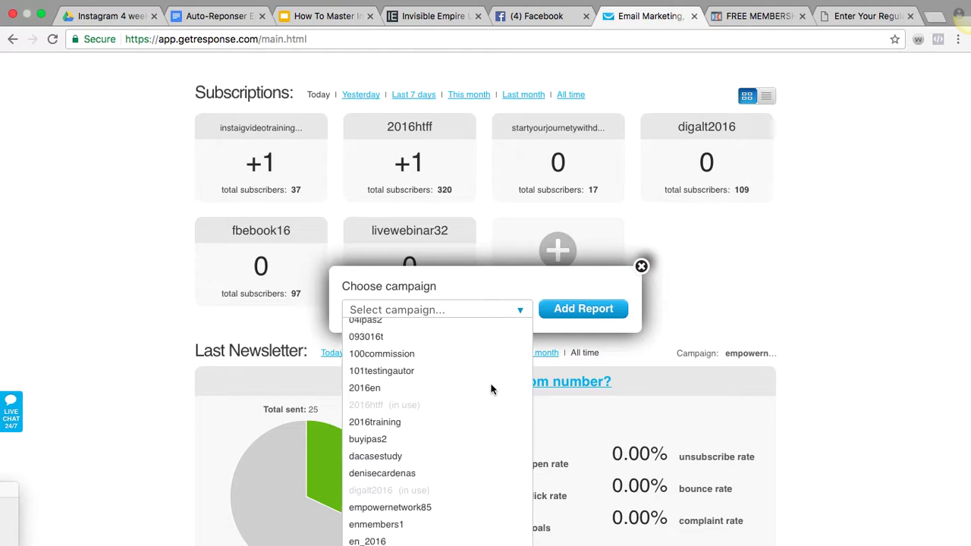
scroll(490, 389, down, 6)
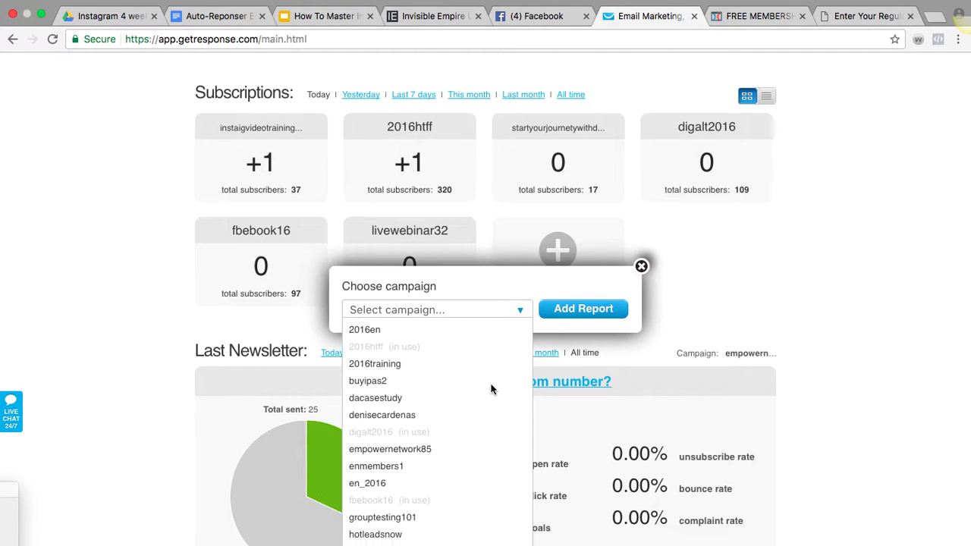
scroll(492, 389, down, 6)
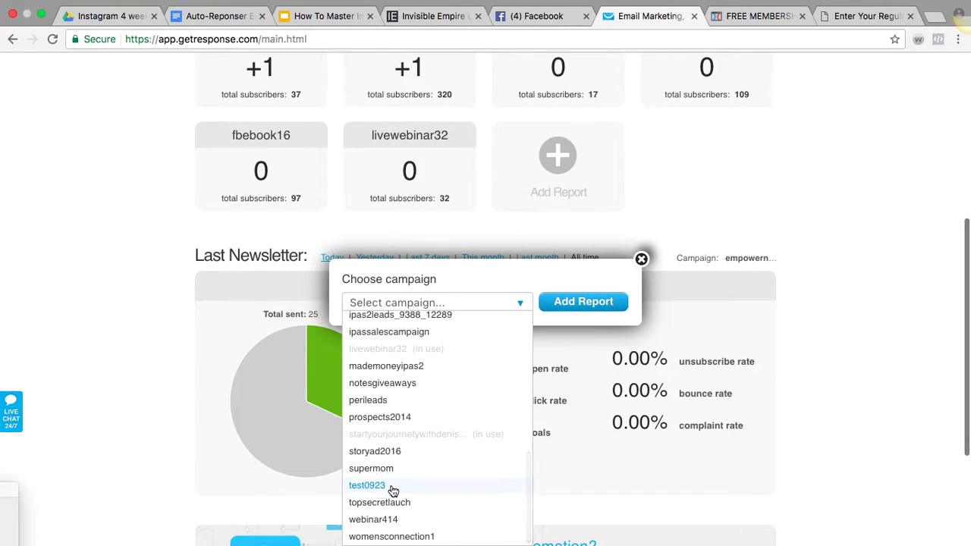
click(390, 486)
click(579, 307)
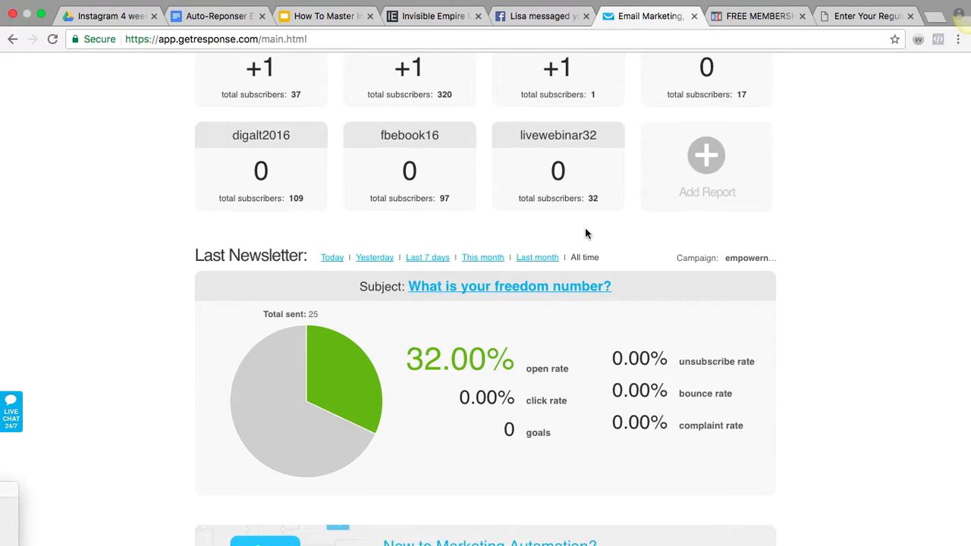
Confirm test0923 gained one new subscriber today, then return to the ClickFunnels editor
scroll(584, 229, up, 1)
scroll(585, 232, up, 1)
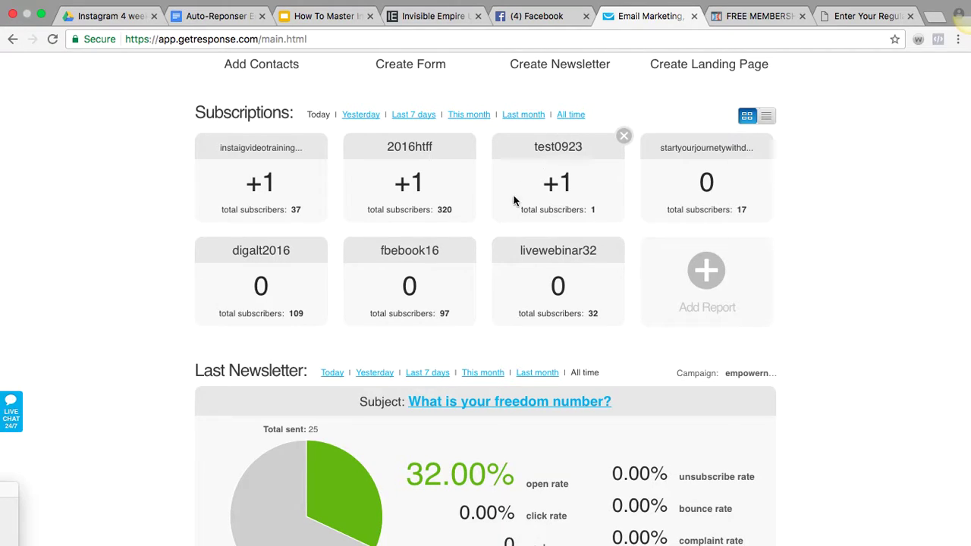
click(733, 21)
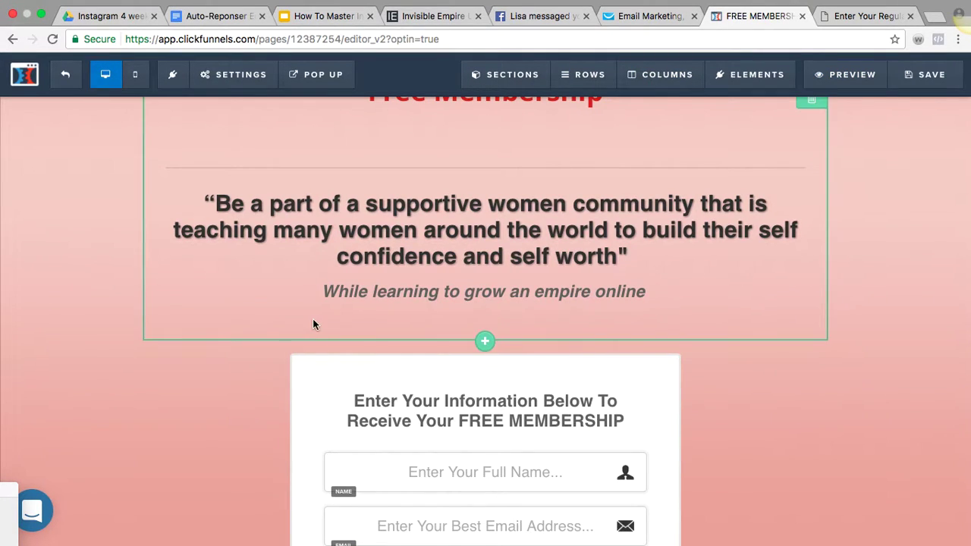
Begin a new ClickFunnels integration with Getresponse selected as the service, then switch to GetResponse
click(56, 82)
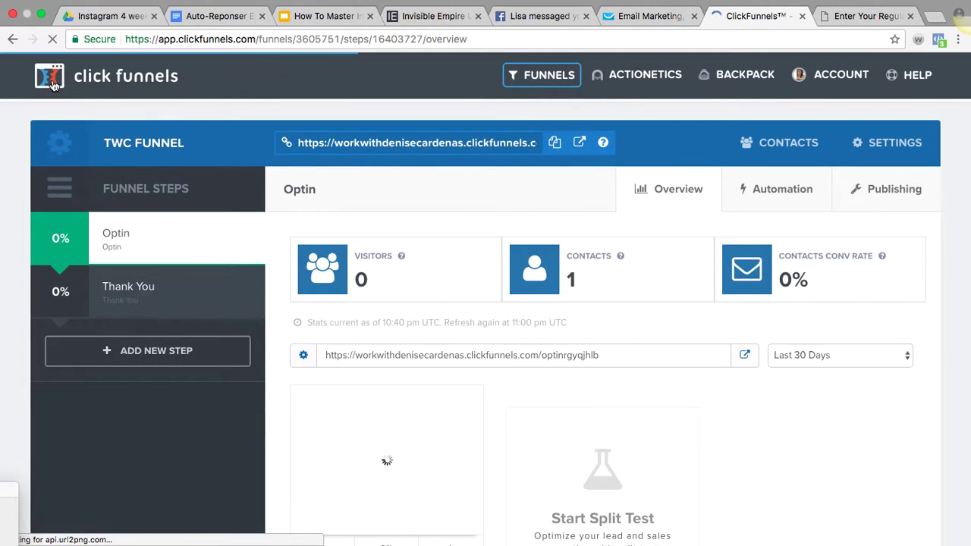
click(802, 74)
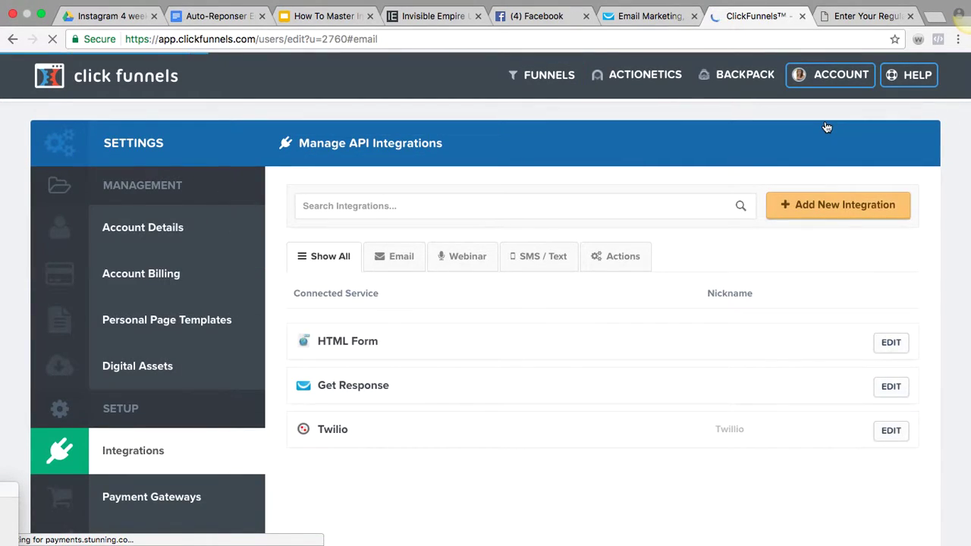
click(845, 216)
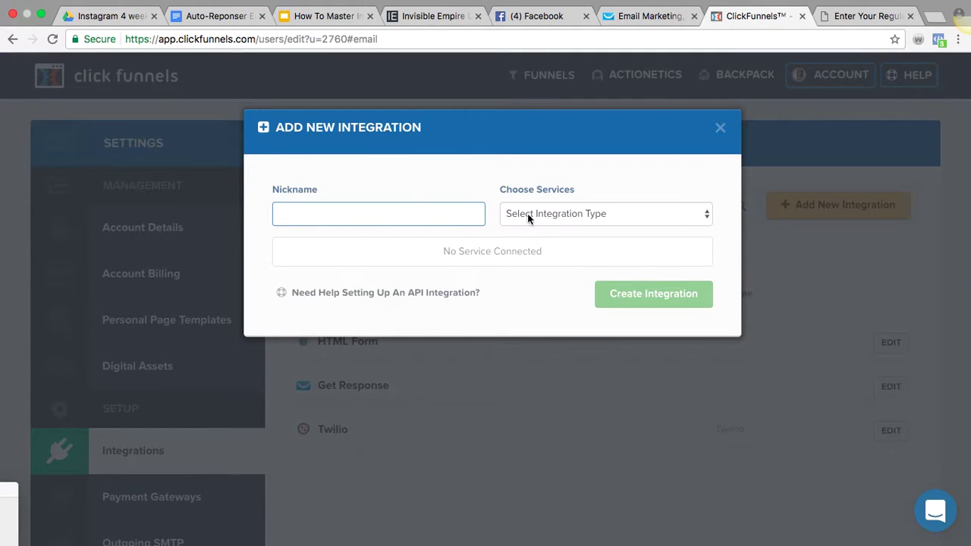
click(515, 218)
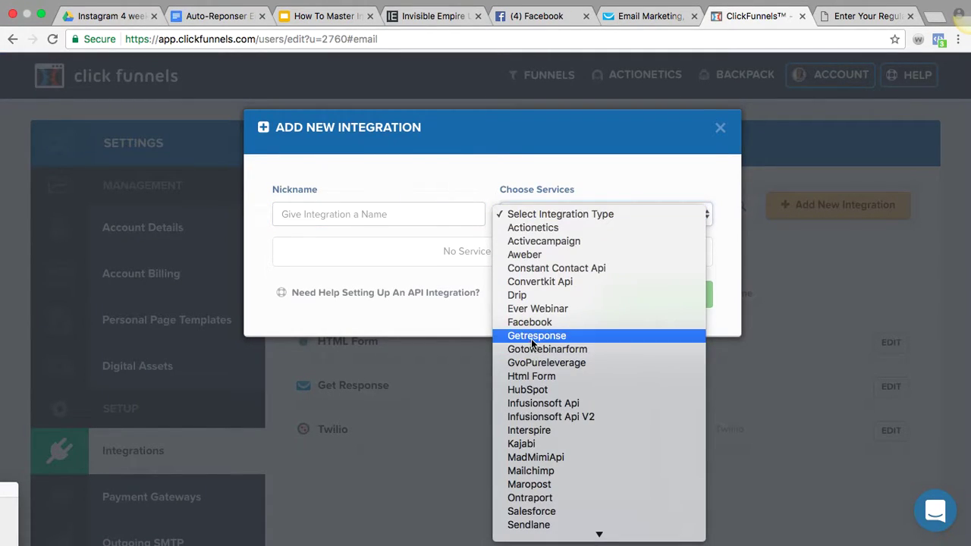
click(533, 336)
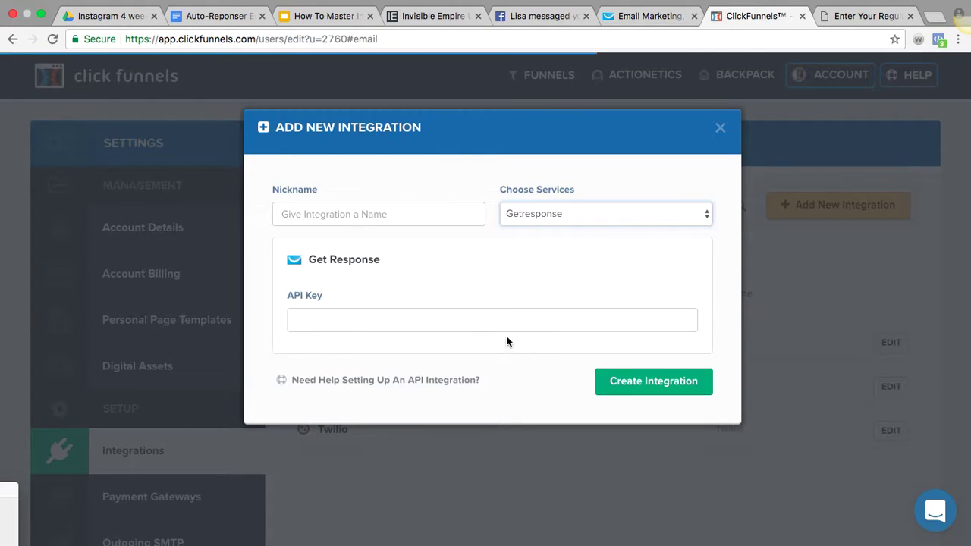
click(479, 327)
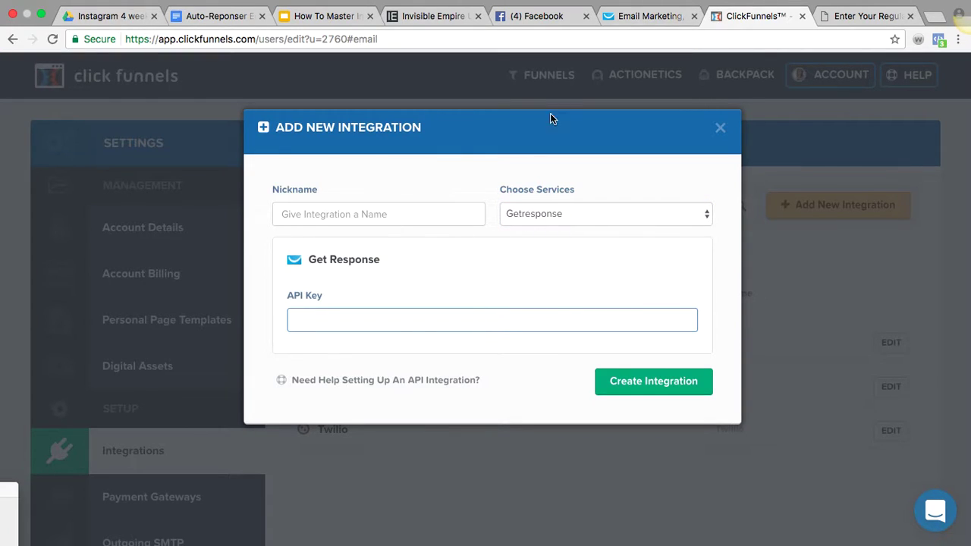
click(642, 32)
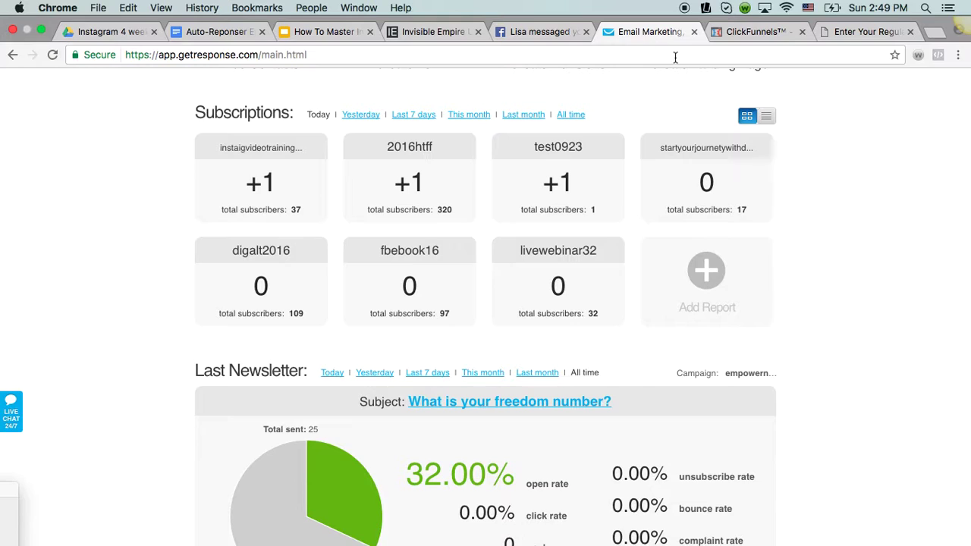
Copy the Default API key from Account Details > API & OAuth in GetResponse
scroll(842, 235, up, 1)
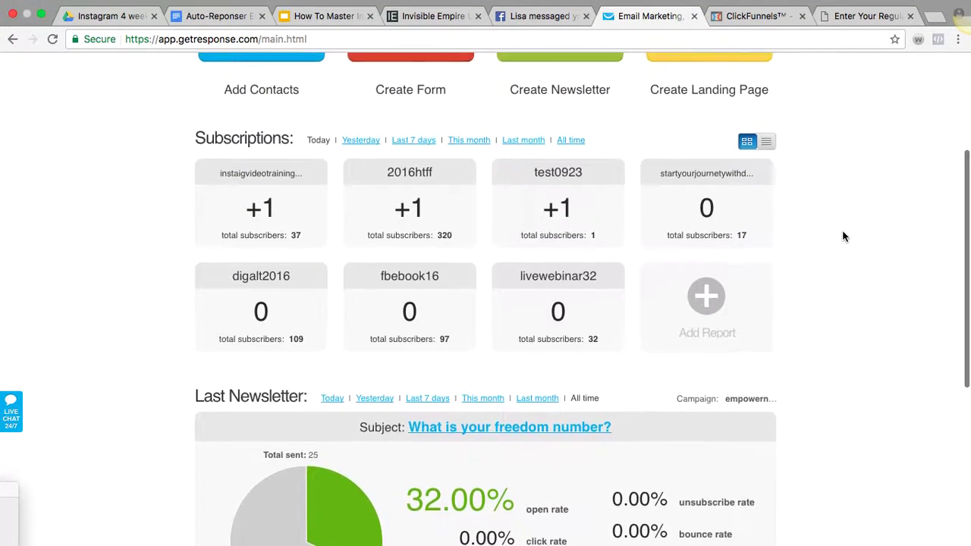
scroll(843, 236, up, 3)
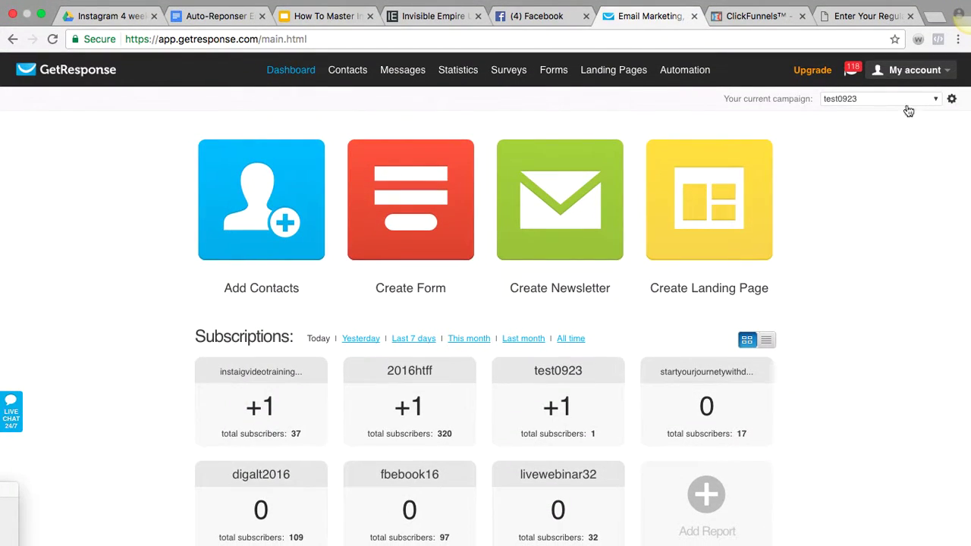
click(924, 68)
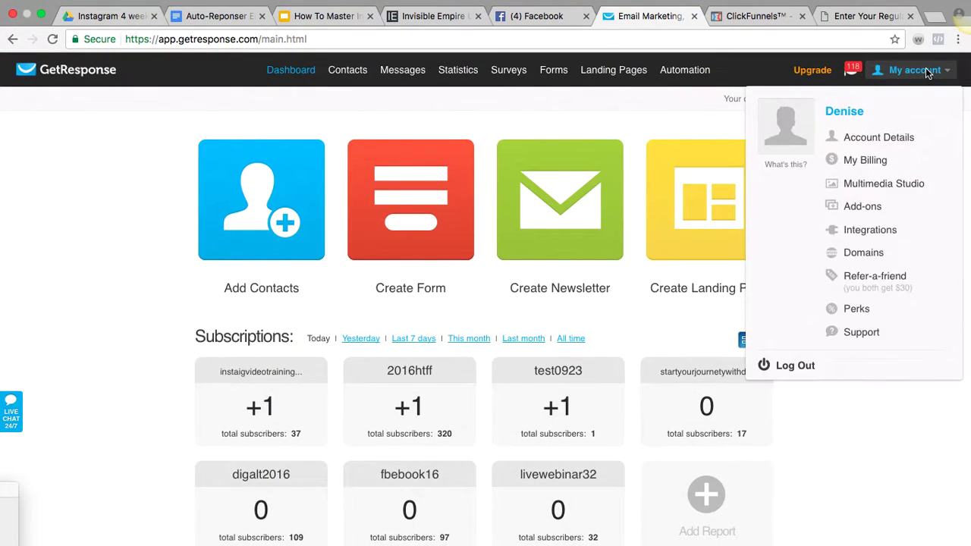
click(888, 142)
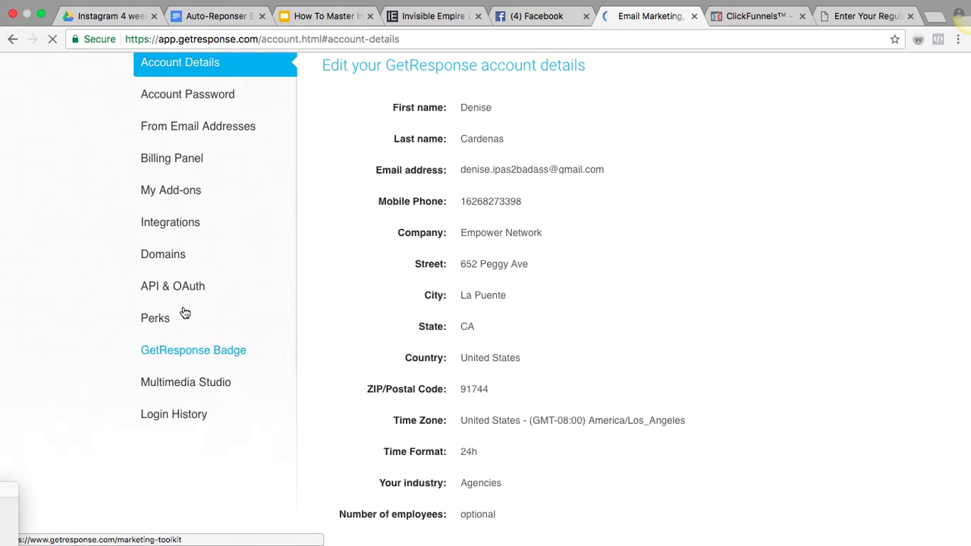
click(159, 292)
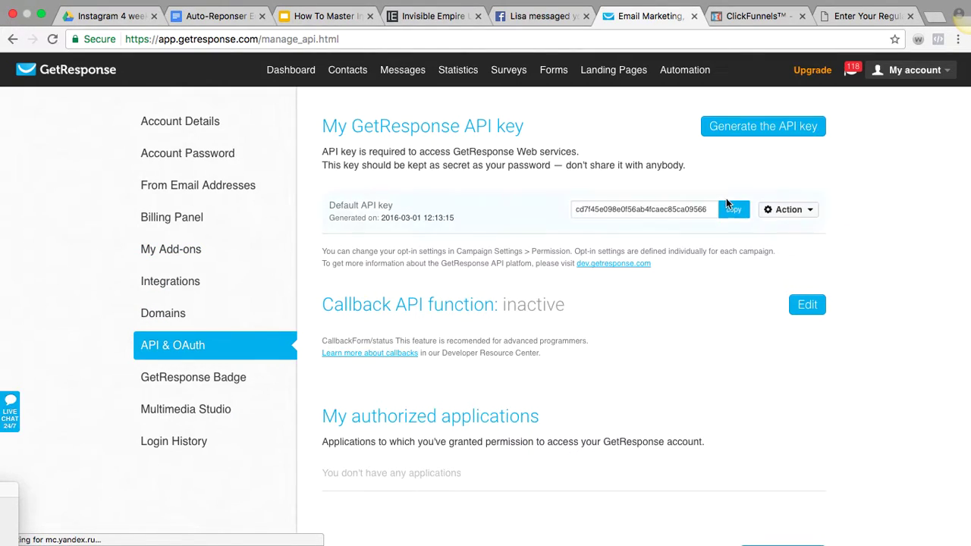
click(733, 212)
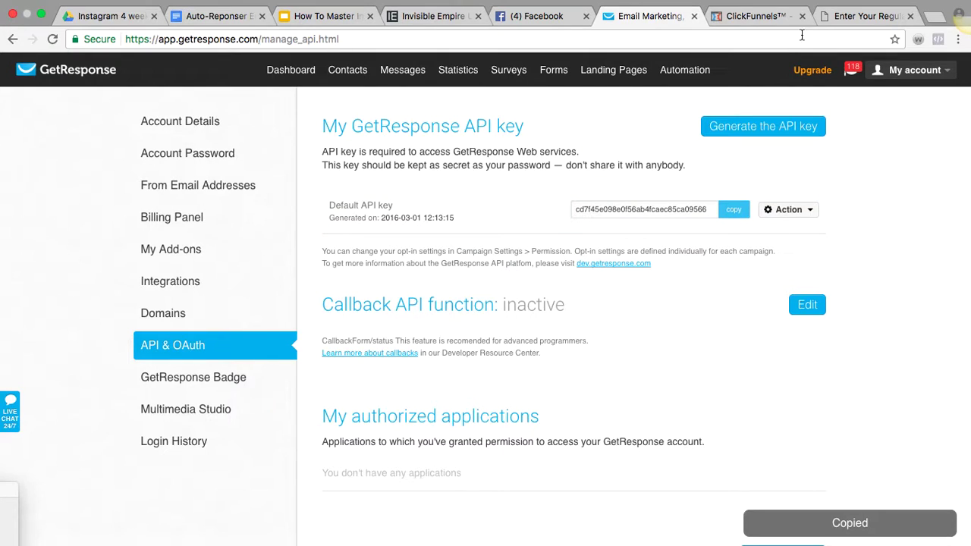
Close the Add New Integration dialog without adding GetResponse, since it is already connected
click(743, 27)
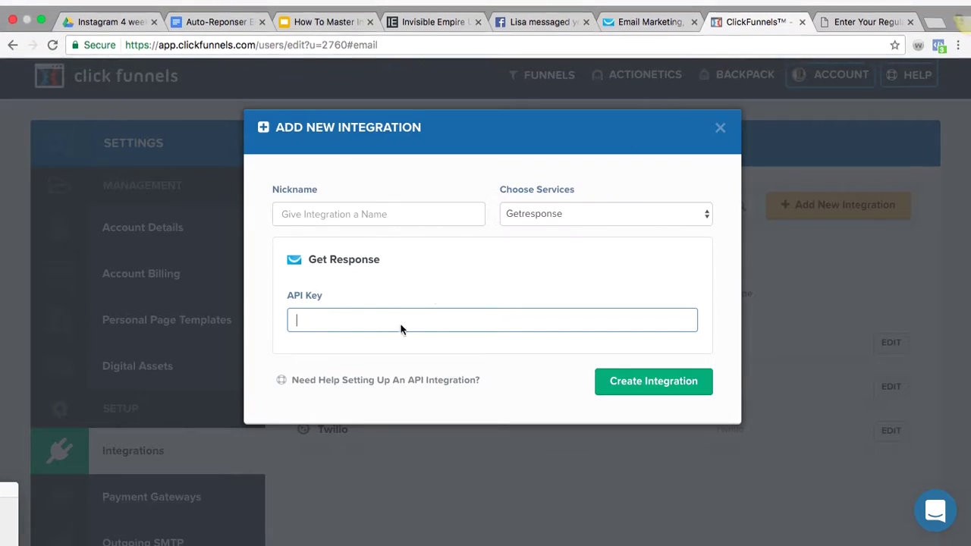
click(387, 322)
click(555, 269)
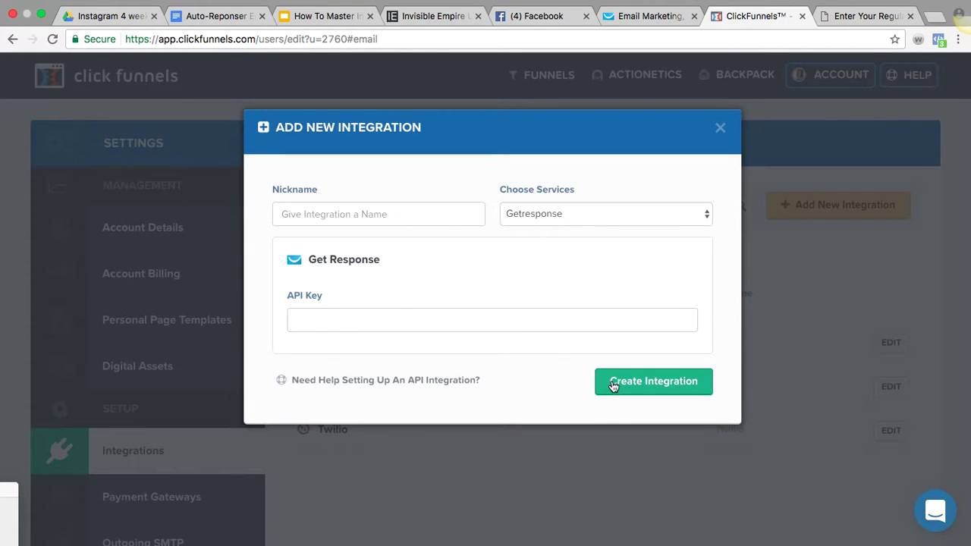
click(721, 127)
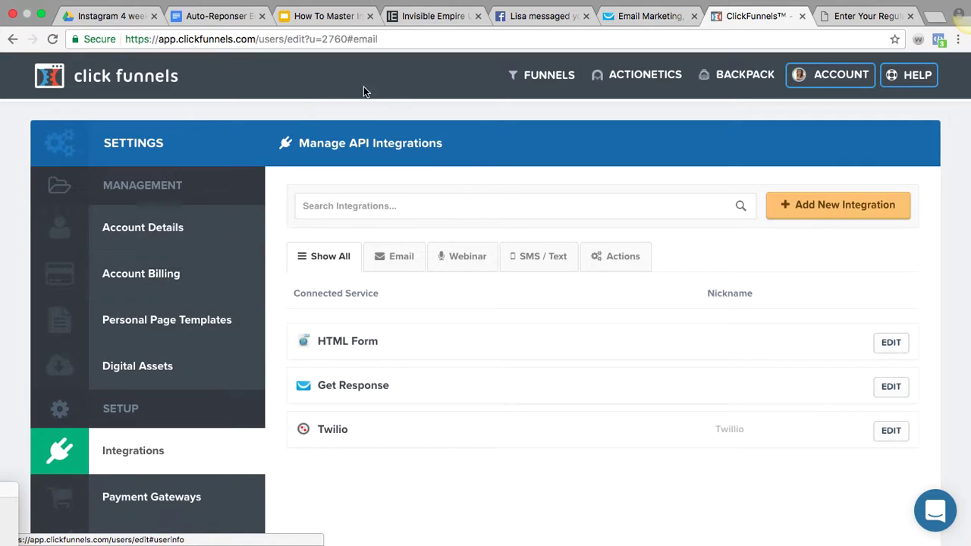
Open TWC Funnel from Browse Funnels and copy its optin page URL to the clipboard
mouse_move(548, 75)
click(552, 99)
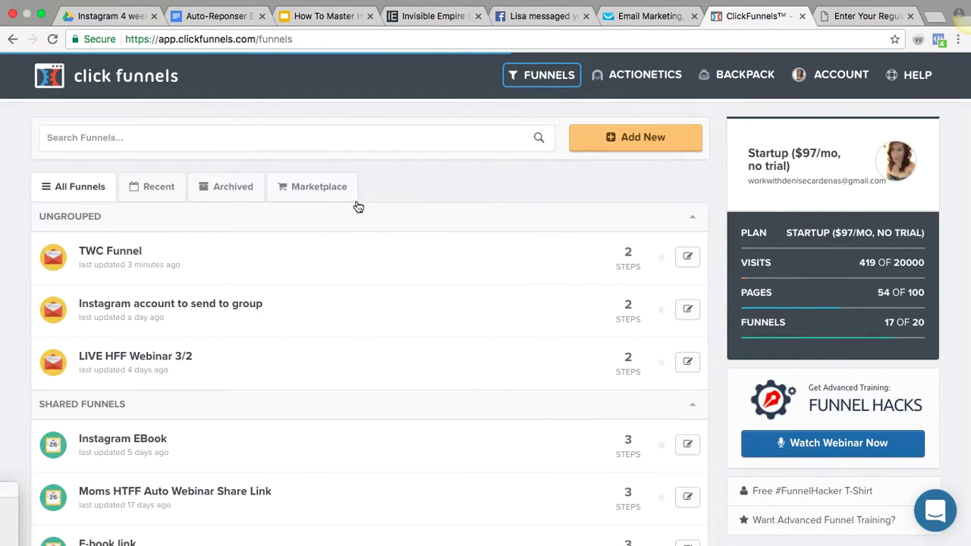
click(687, 256)
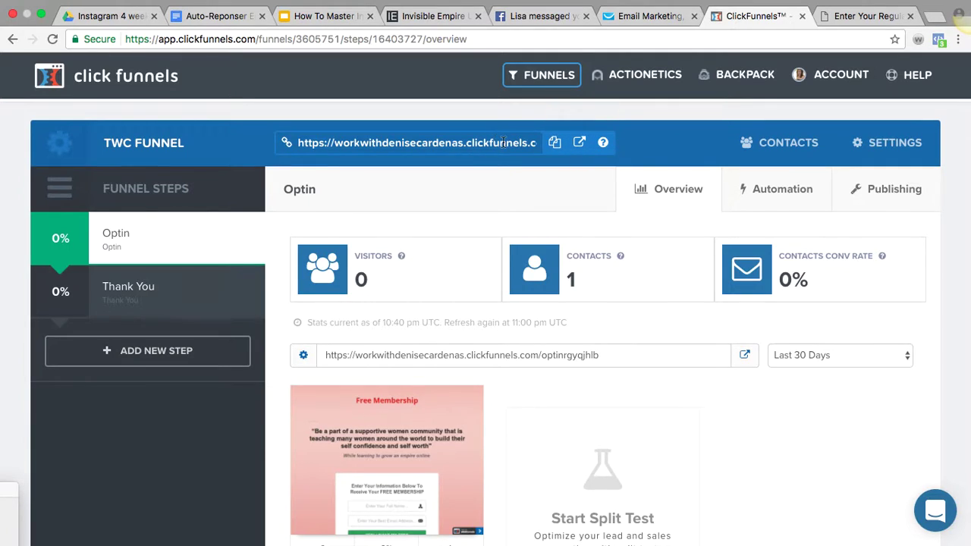
click(556, 144)
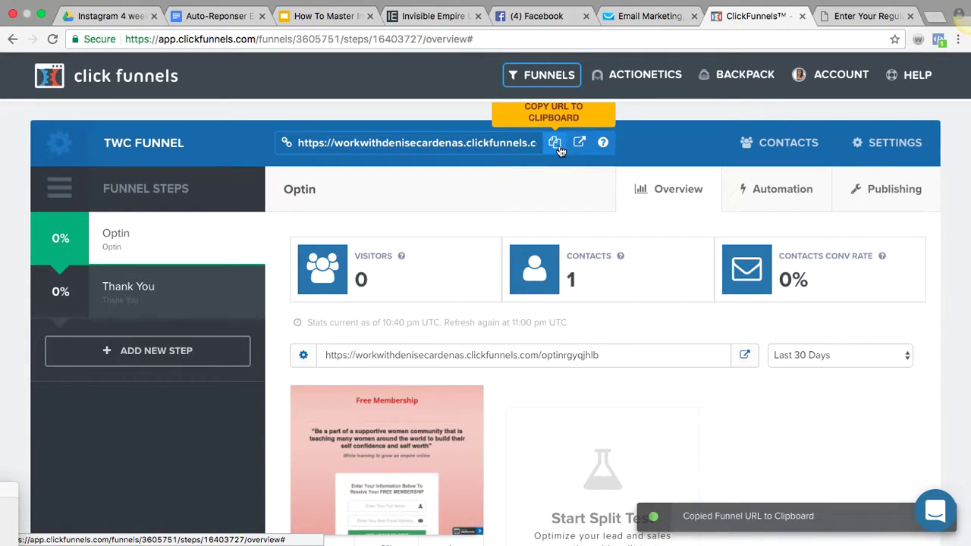
Load the copied TWC Funnel URL in a new tab and scroll through the Free Membership optin page
click(931, 18)
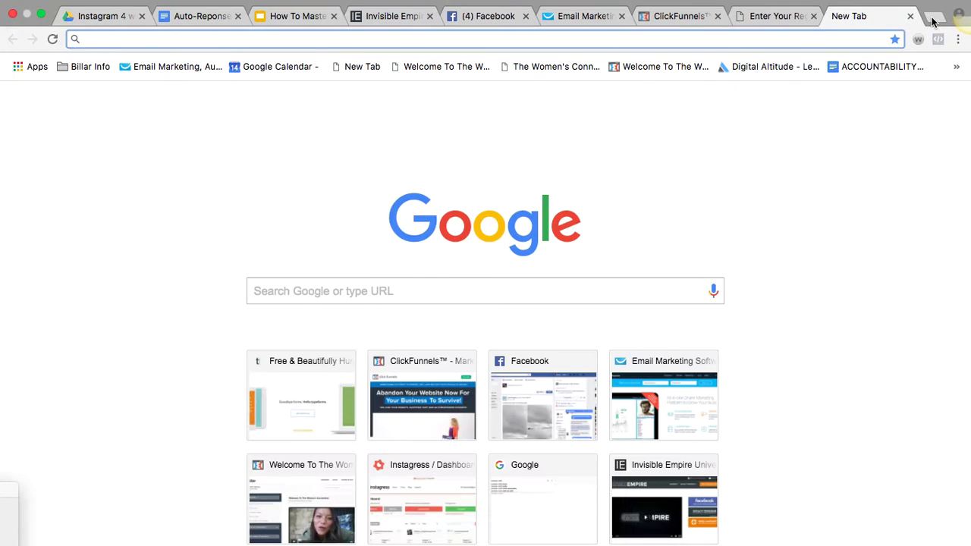
key(super+v)
key(Return)
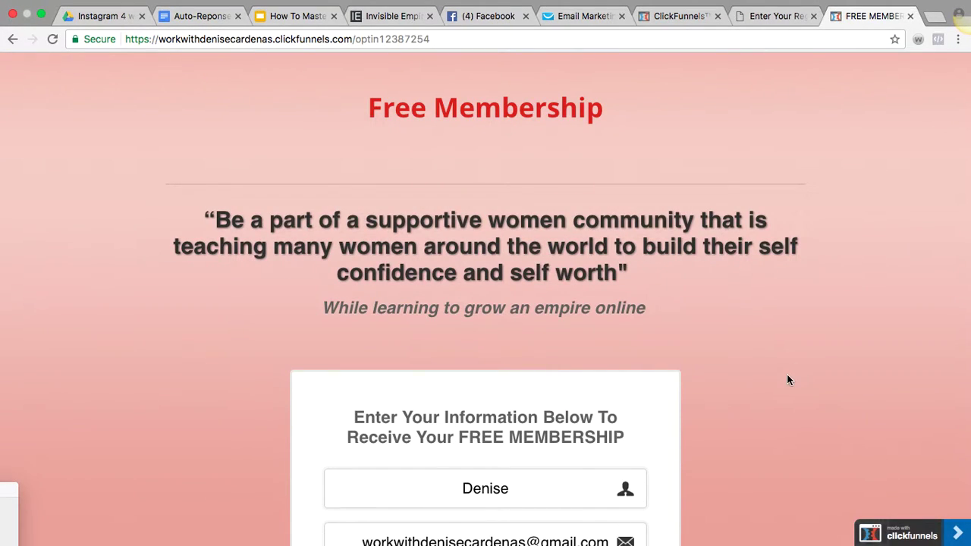
scroll(787, 380, down, 5)
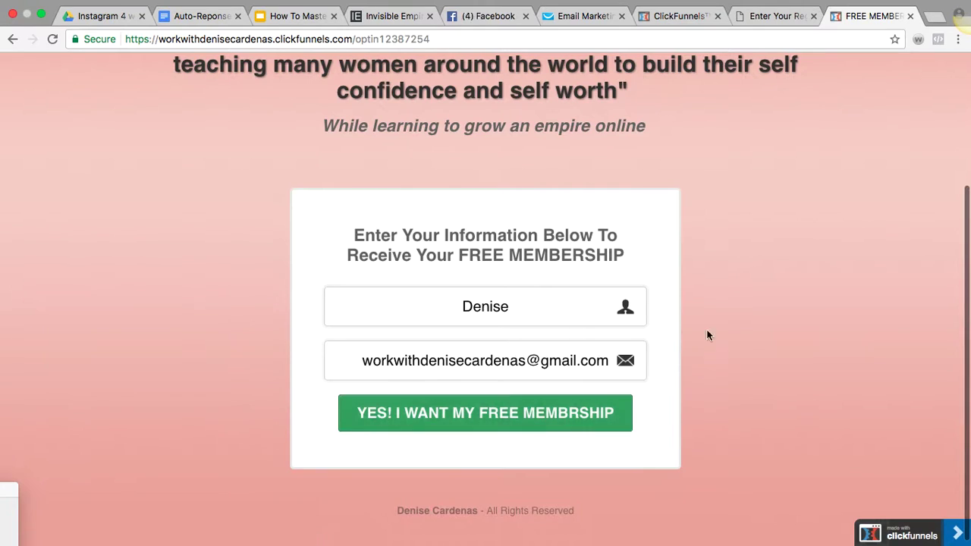
scroll(757, 167, up, 5)
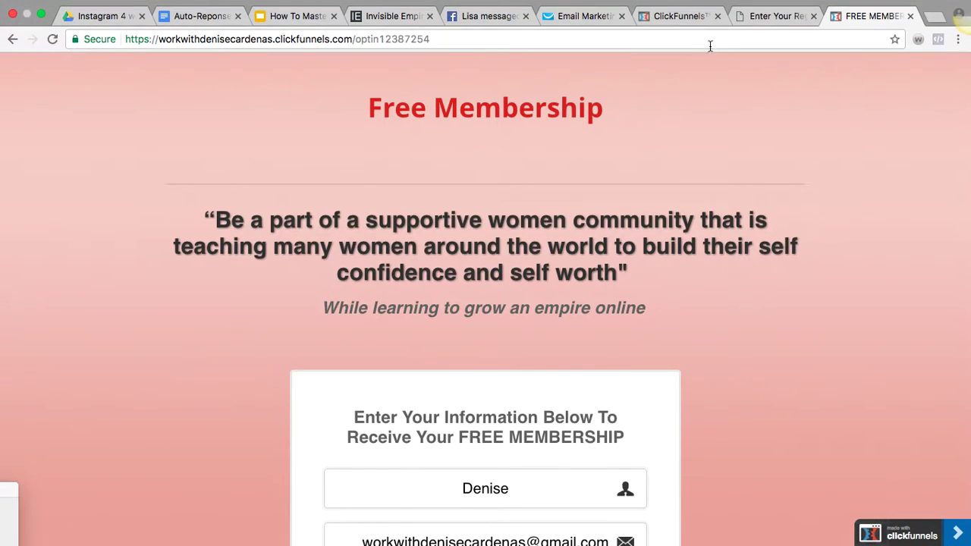
Go to bitly.com and create a bitlink from the pasted optin page URL
click(932, 23)
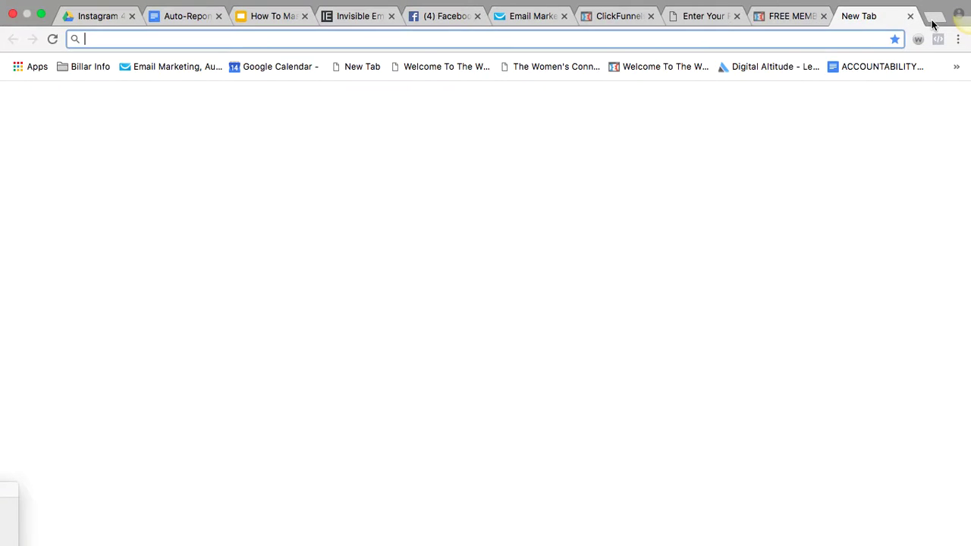
text(www.bitly.com)
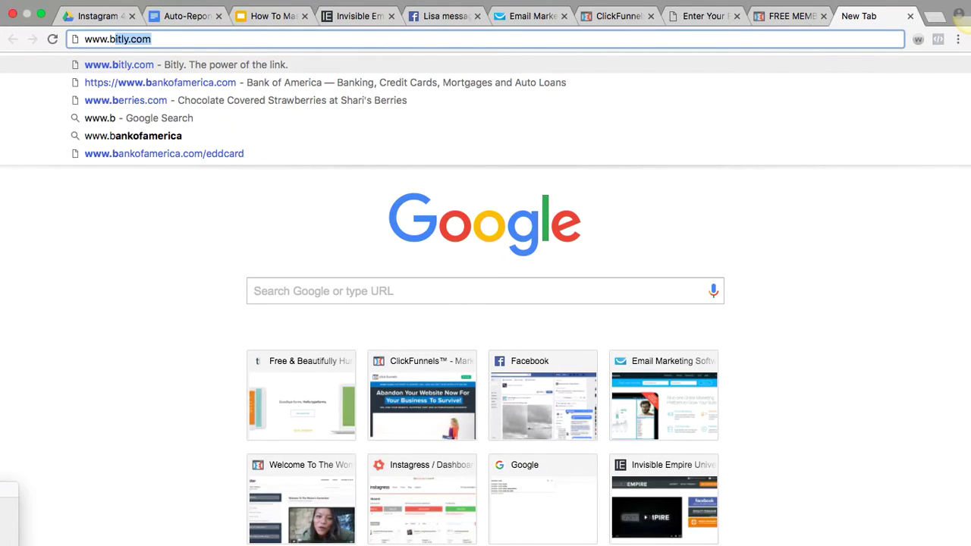
key(Return)
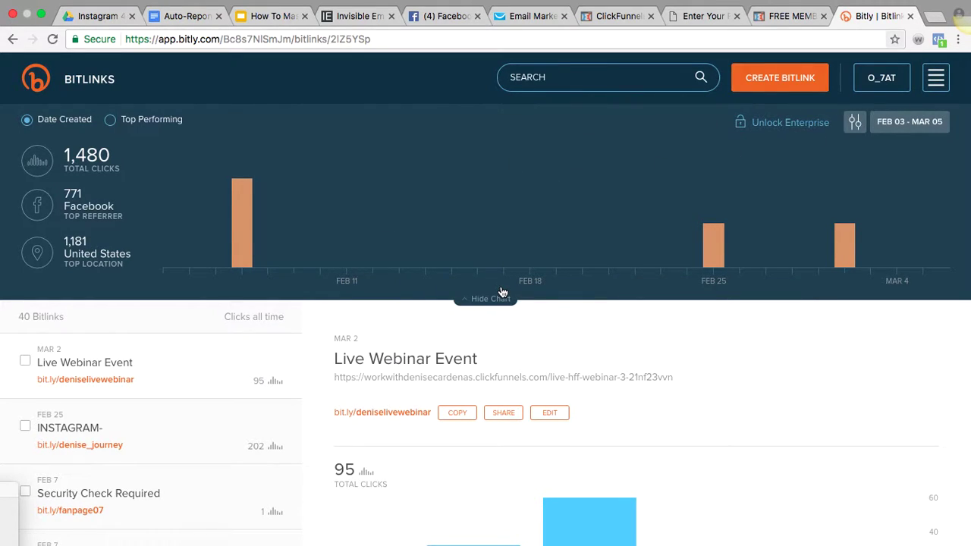
click(777, 80)
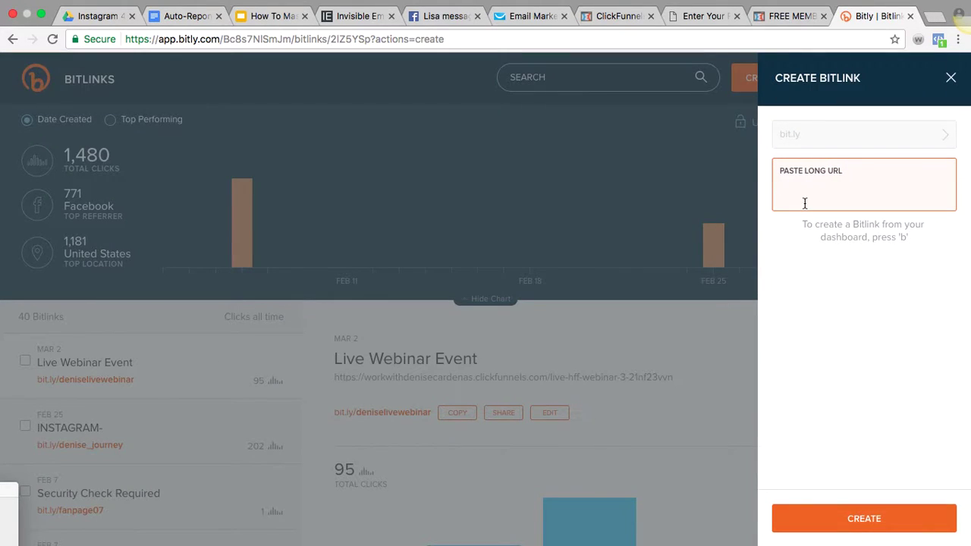
key(super+v)
key(Return)
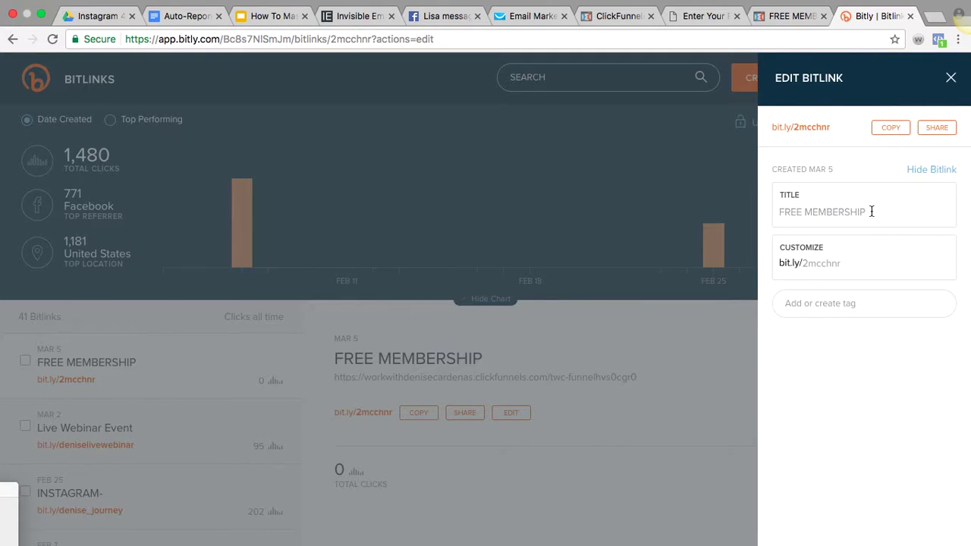
Title the bitlink FREE MEMBERSHIP TWC, customize its back-half, save, and copy the short link
drag(871, 211, 779, 211)
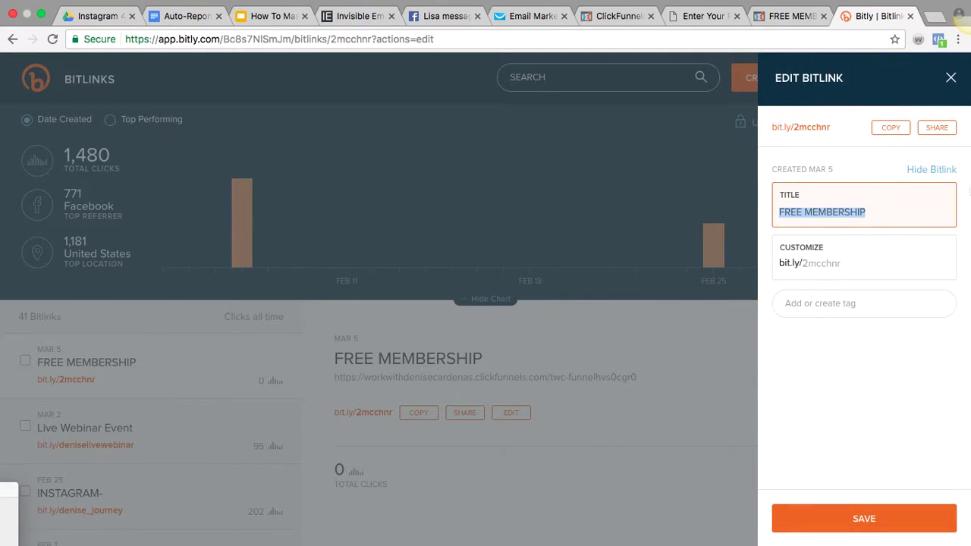
click(893, 217)
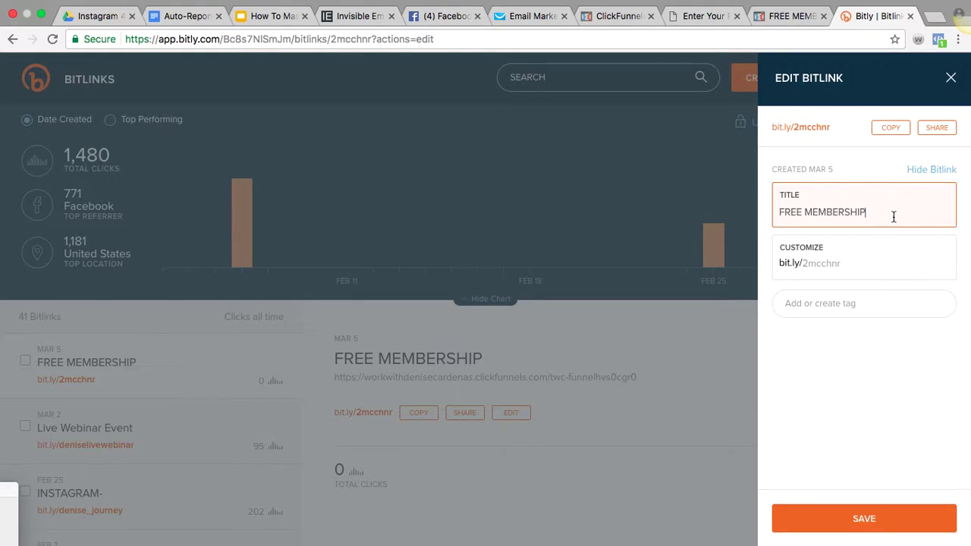
click(850, 271)
key(BackSpace)
key(BackSpace)
key(BackSpace)
key(BackSpace)
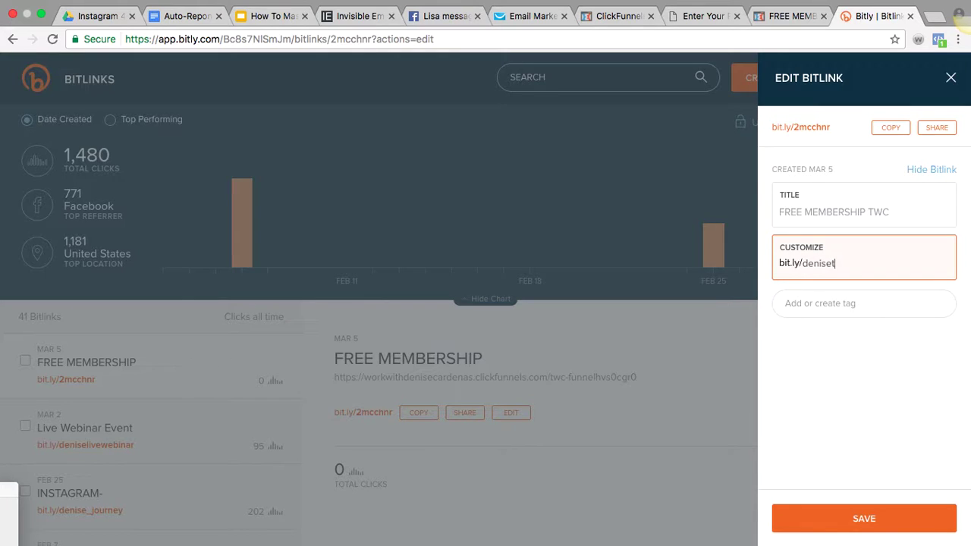
text(berh)
click(880, 407)
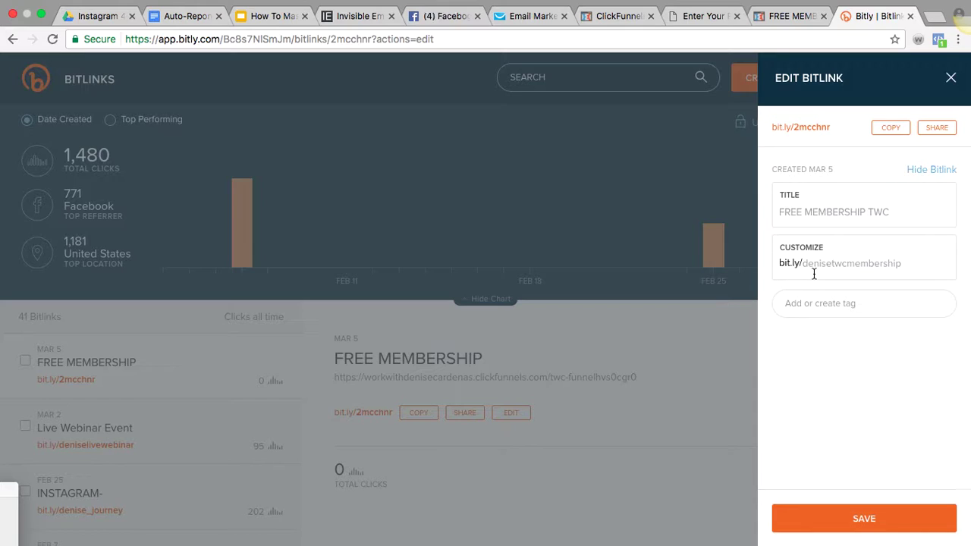
click(856, 520)
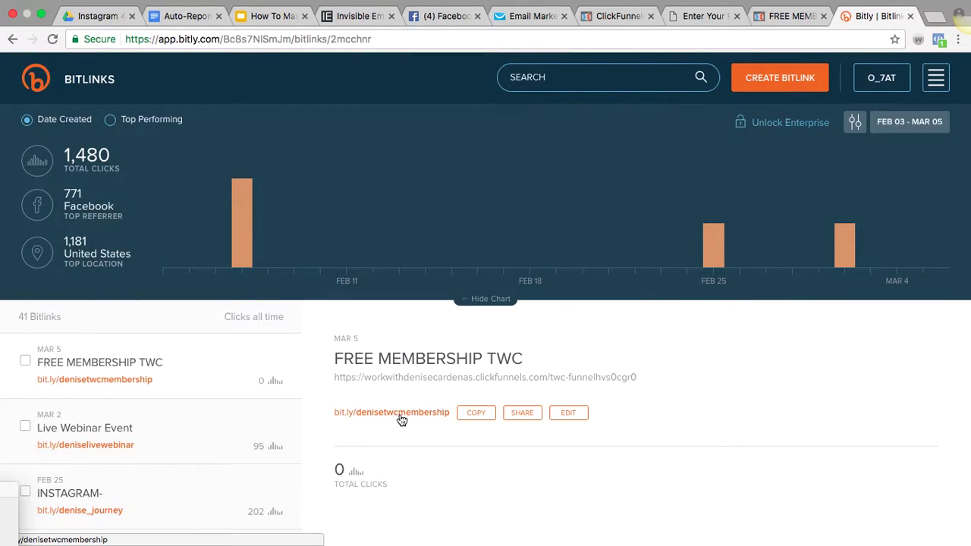
click(484, 420)
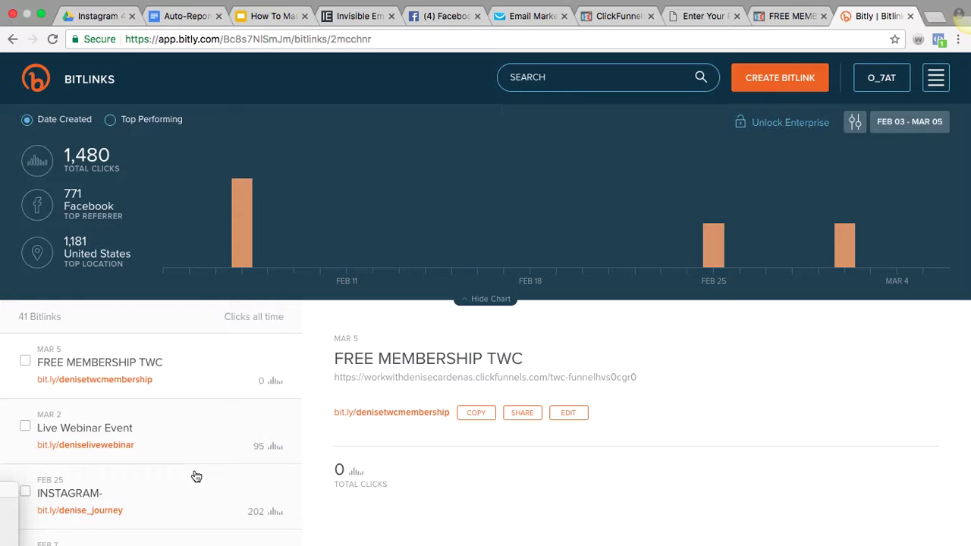
Open the Facebook Fan Page bitlink's stats from the Bitlinks list
scroll(196, 476, down, 4)
scroll(195, 474, up, 2)
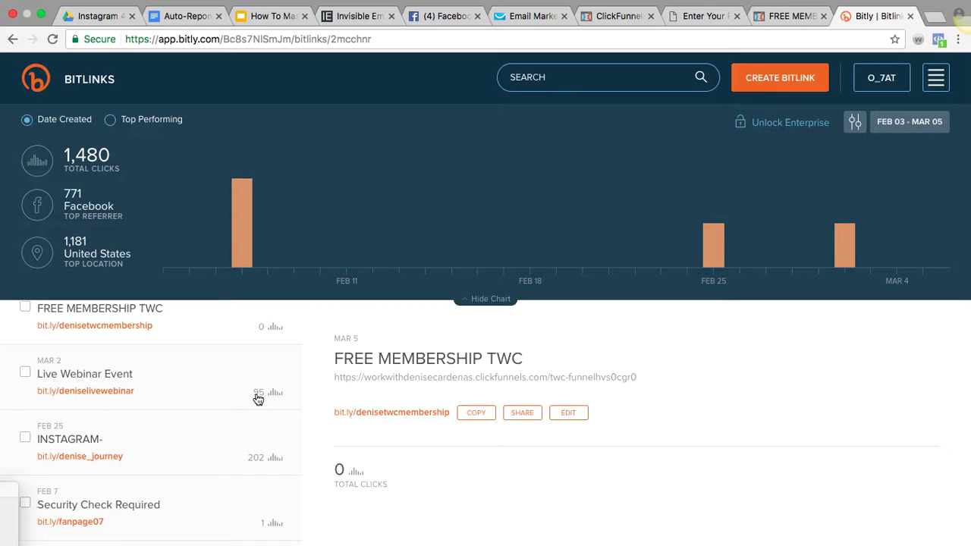
scroll(215, 453, down, 2)
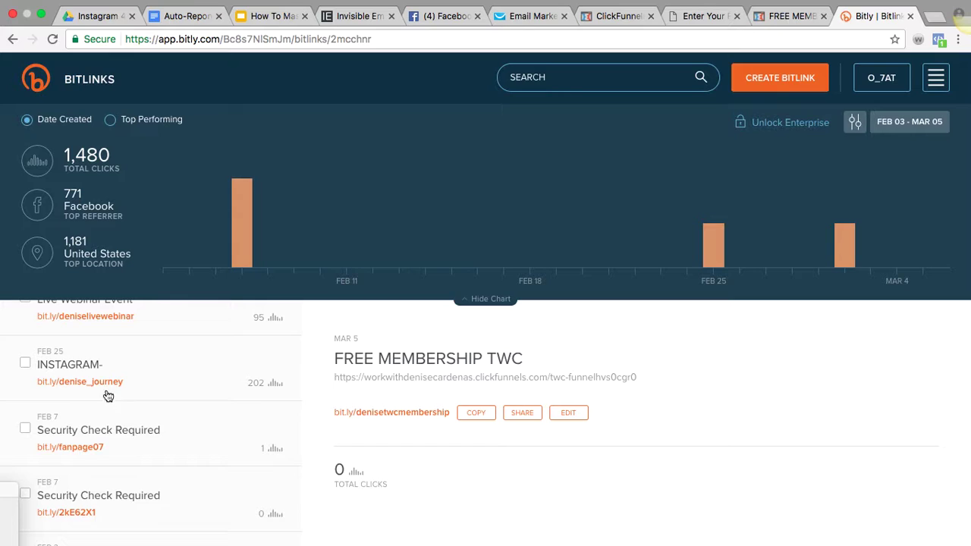
scroll(248, 445, down, 5)
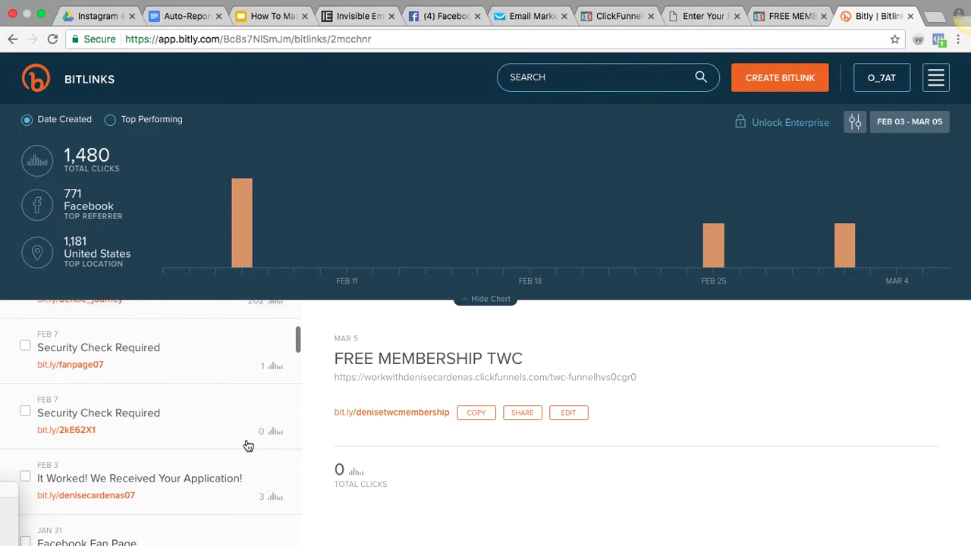
click(247, 444)
Show My Awesome Landing Page's stats: 279 clicks, 98 via Facebook, 276 from United States
scroll(254, 335, up, 3)
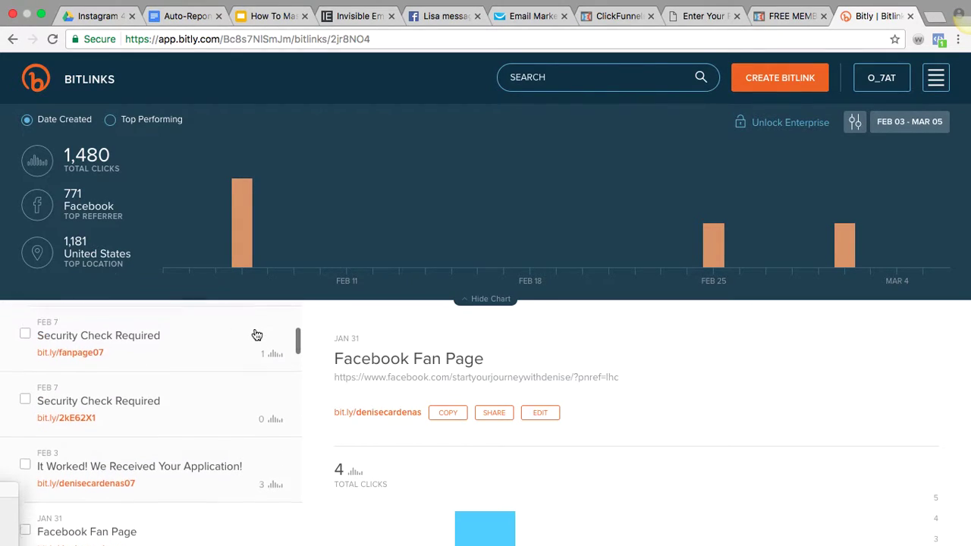
scroll(238, 386, down, 3)
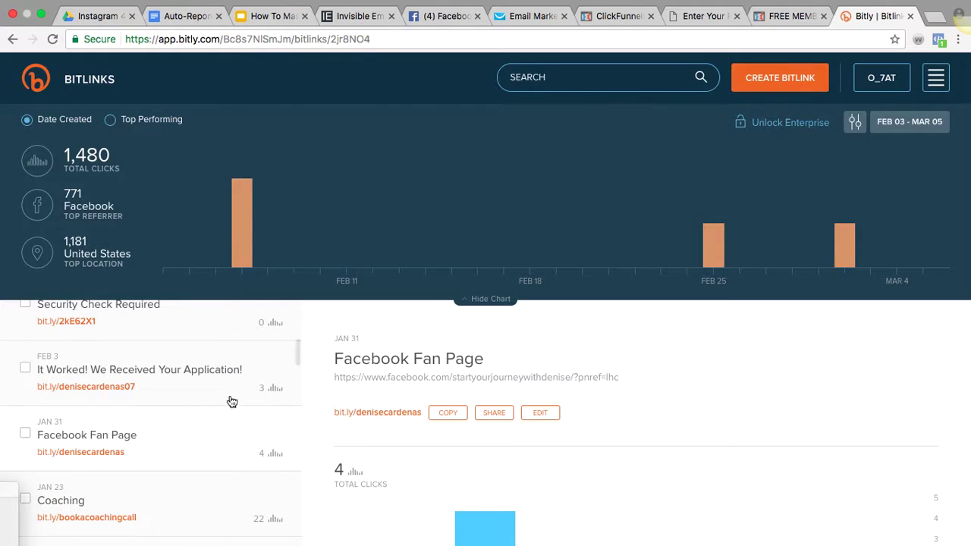
scroll(232, 395, down, 3)
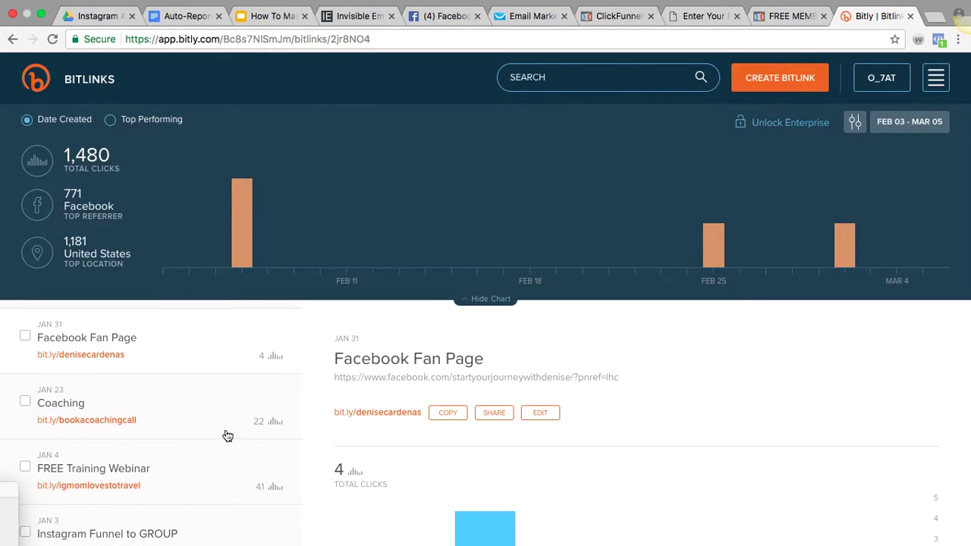
scroll(228, 436, down, 4)
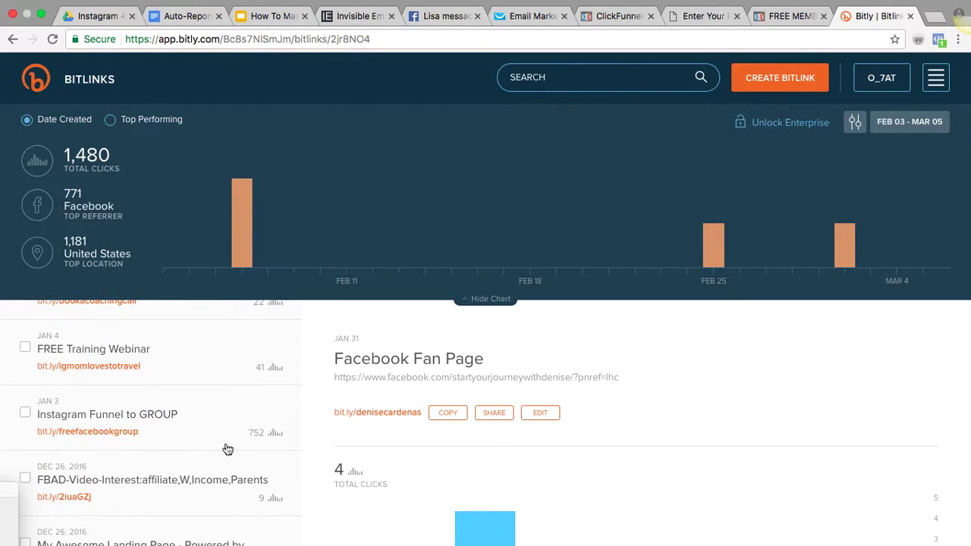
scroll(259, 452, down, 3)
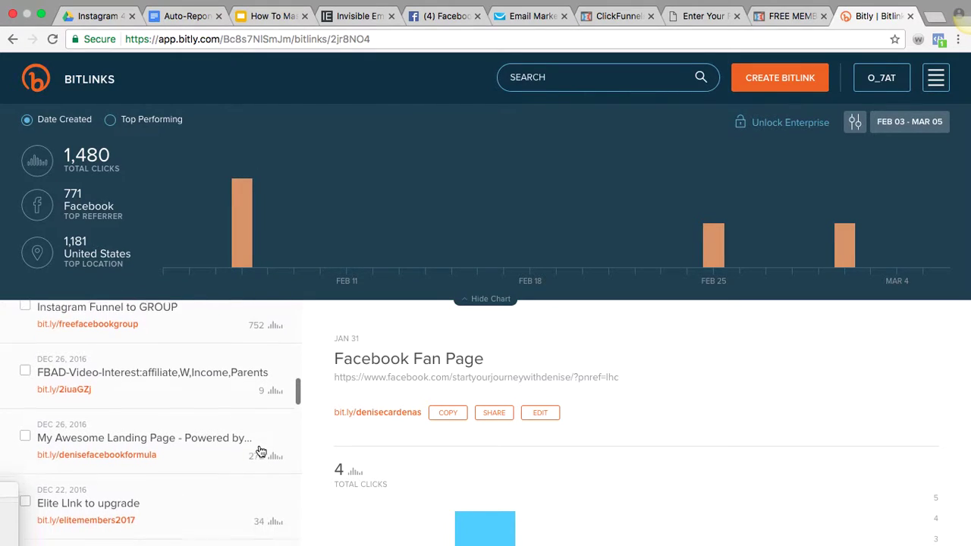
click(261, 452)
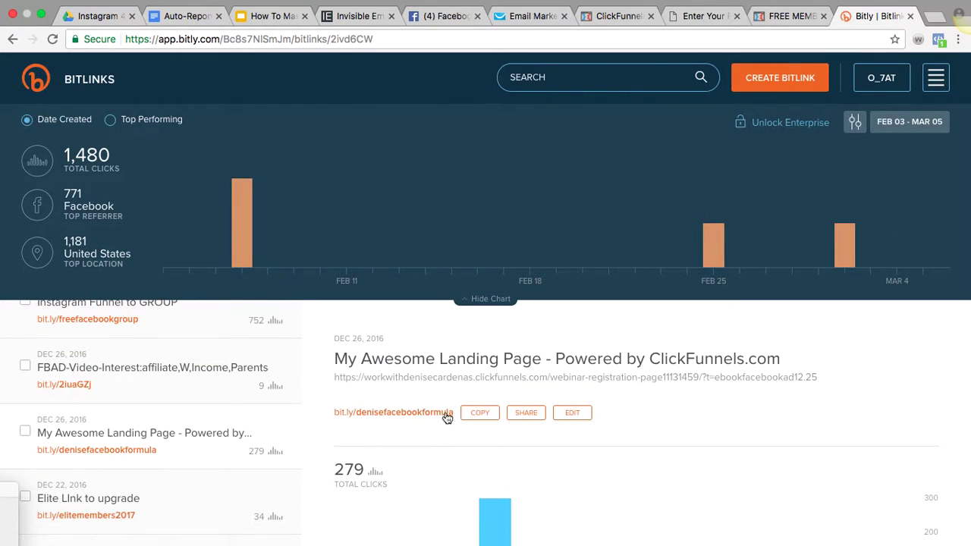
scroll(414, 497, down, 1)
scroll(413, 497, down, 3)
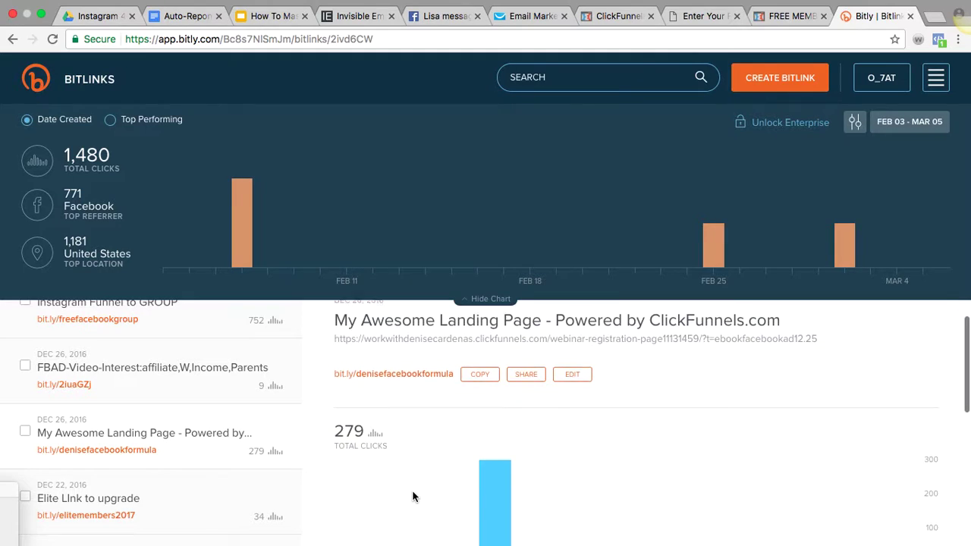
scroll(413, 497, down, 3)
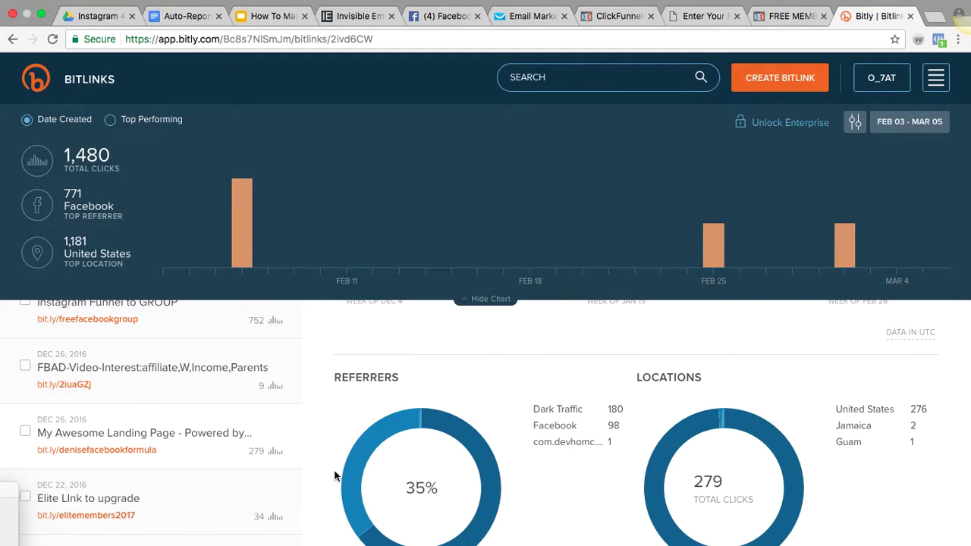
scroll(539, 473, down, 1)
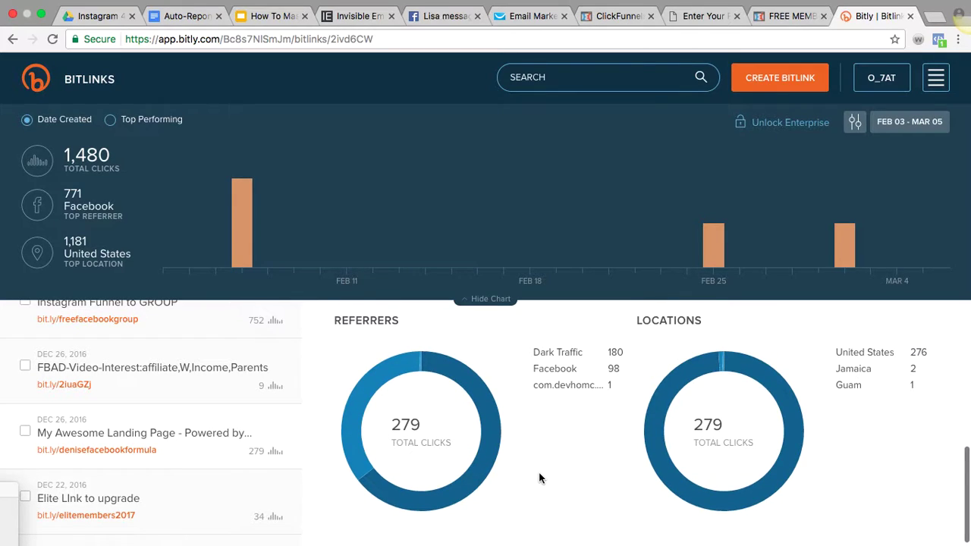
mouse_move(582, 357)
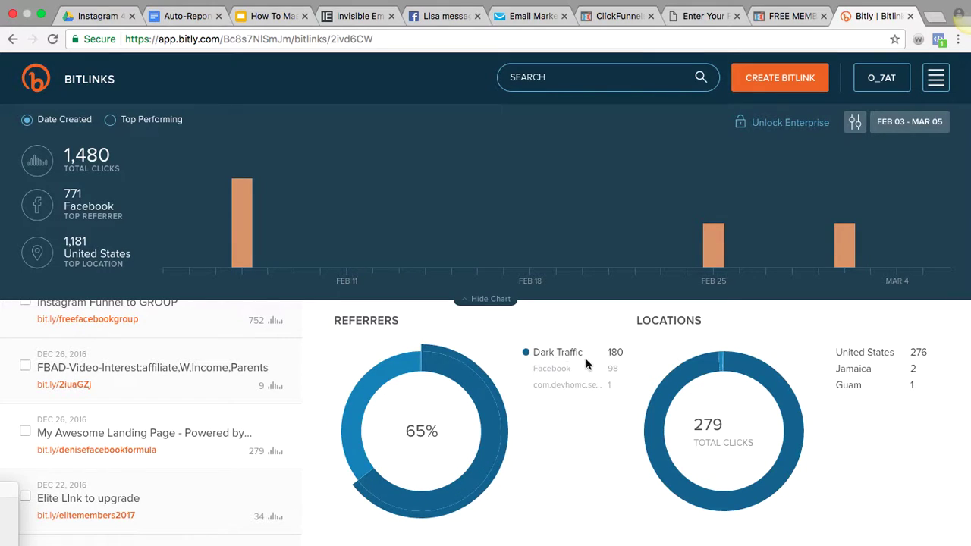
mouse_move(550, 377)
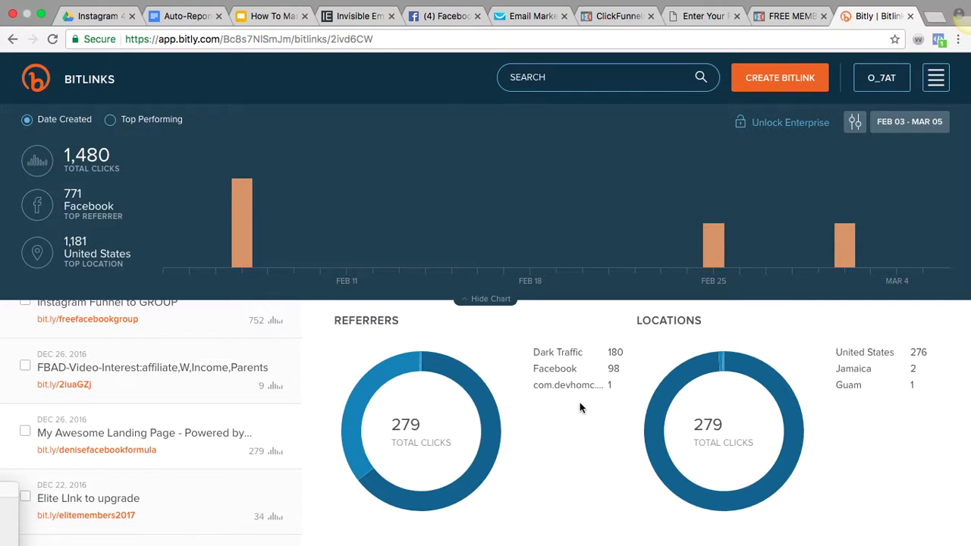
mouse_move(859, 358)
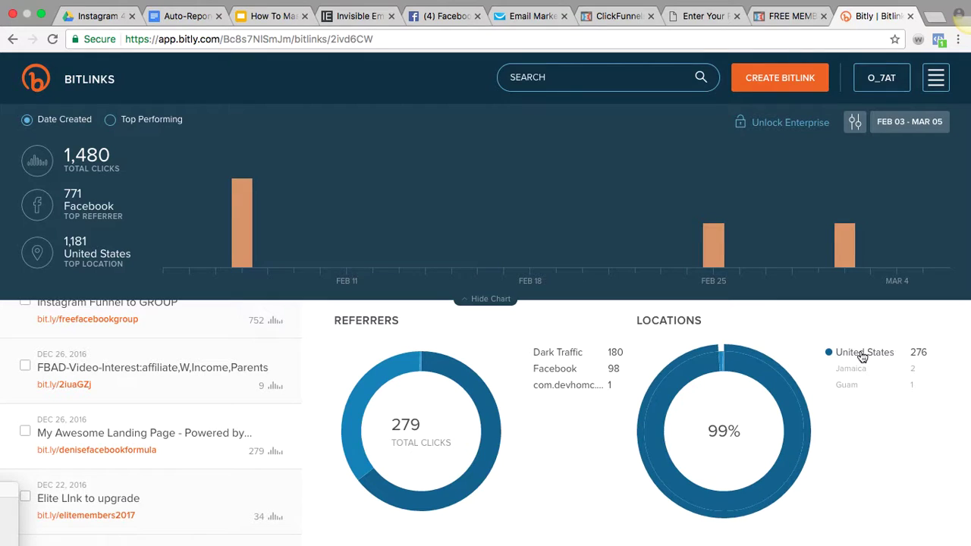
scroll(603, 472, down, 1)
scroll(602, 476, up, 5)
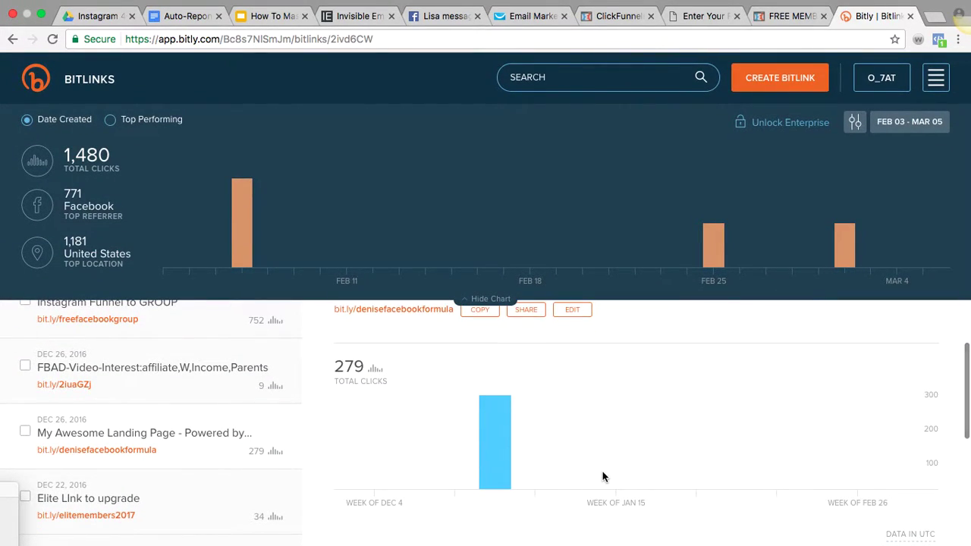
right_click(602, 476)
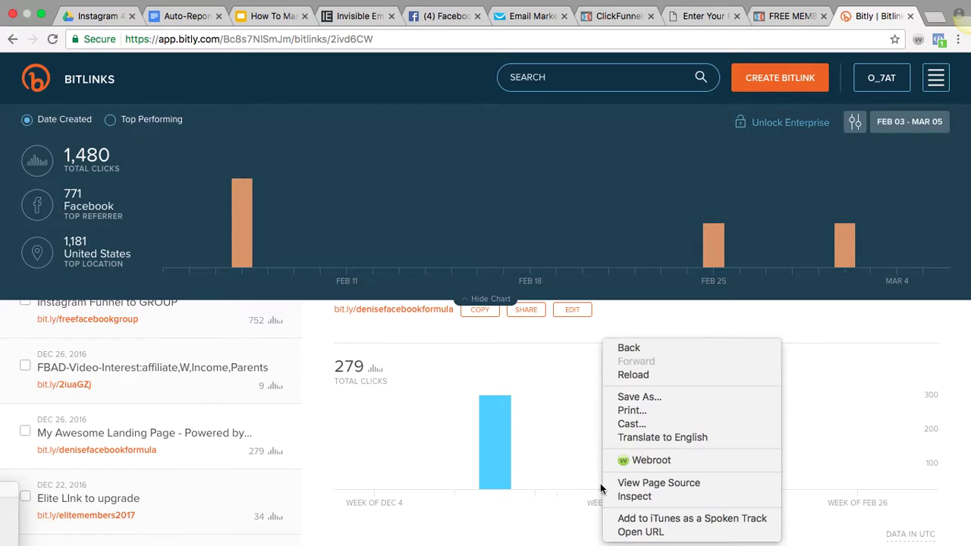
Show Instagram Funnel to GROUP's stats: 752 clicks, 539 from l.instagram.com, 543 from United States
click(901, 423)
scroll(289, 453, up, 2)
click(113, 380)
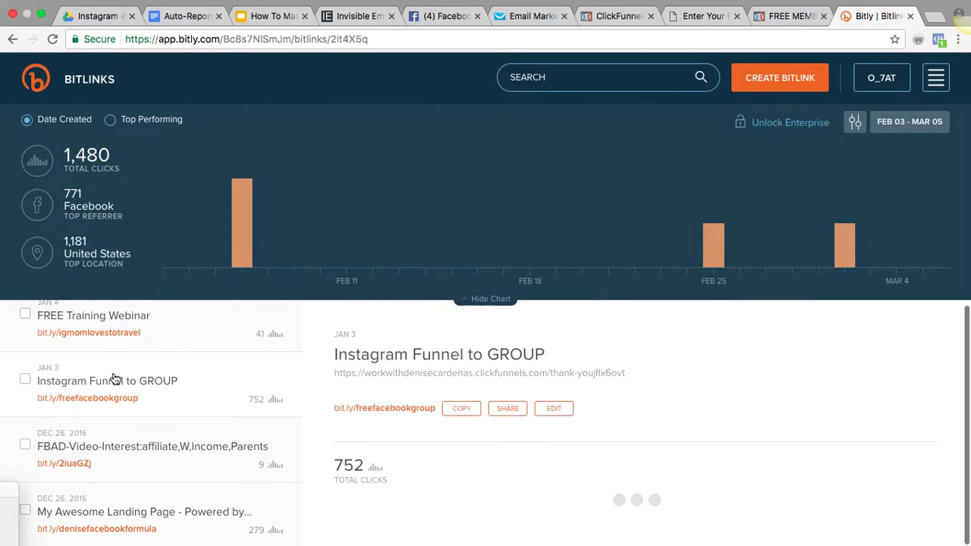
scroll(379, 476, down, 2)
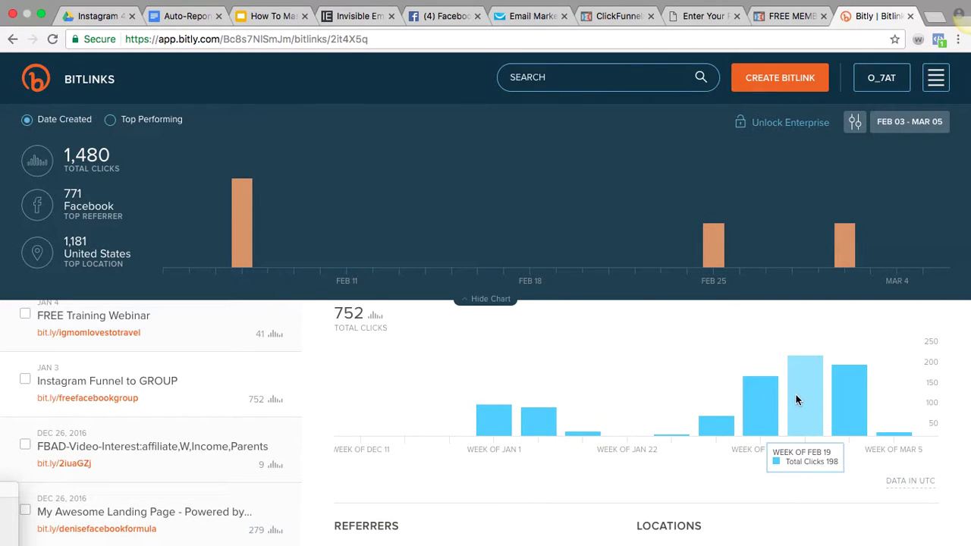
scroll(639, 515, down, 3)
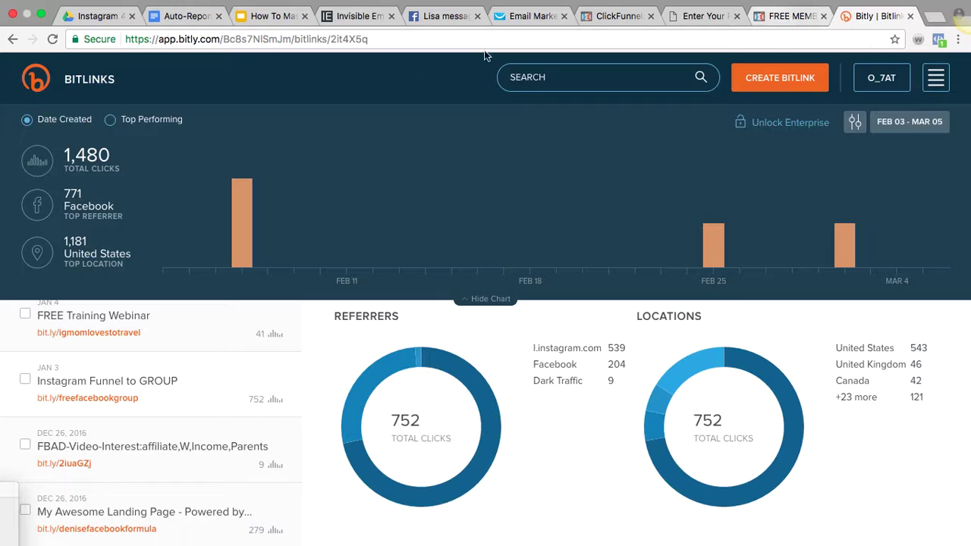
Switch to Facebook, collapse both chat windows, and view the account owner's profile timeline
click(426, 17)
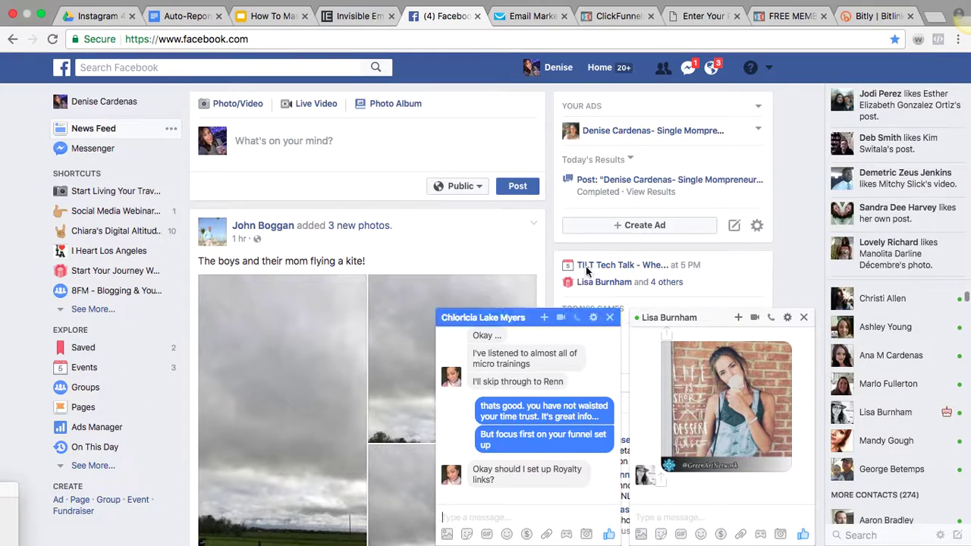
click(533, 327)
click(717, 324)
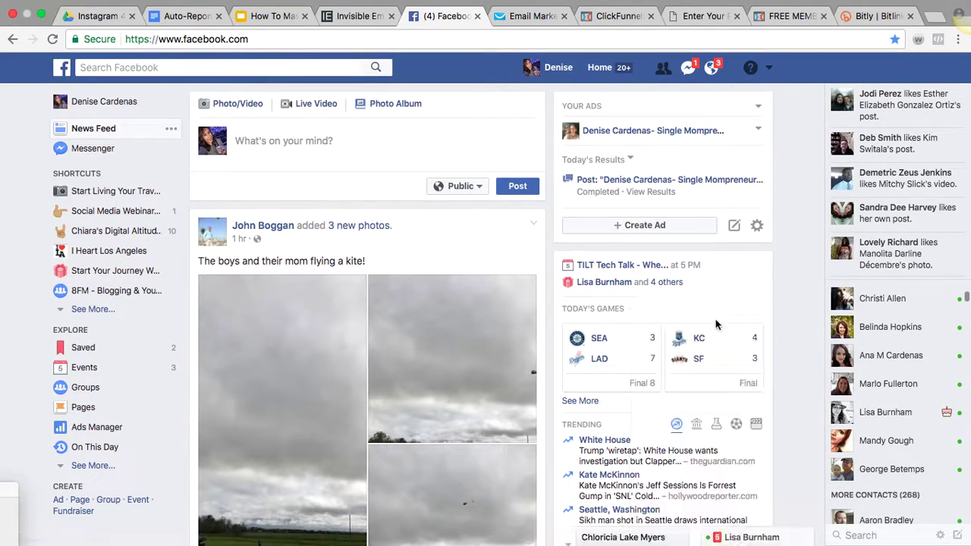
click(81, 105)
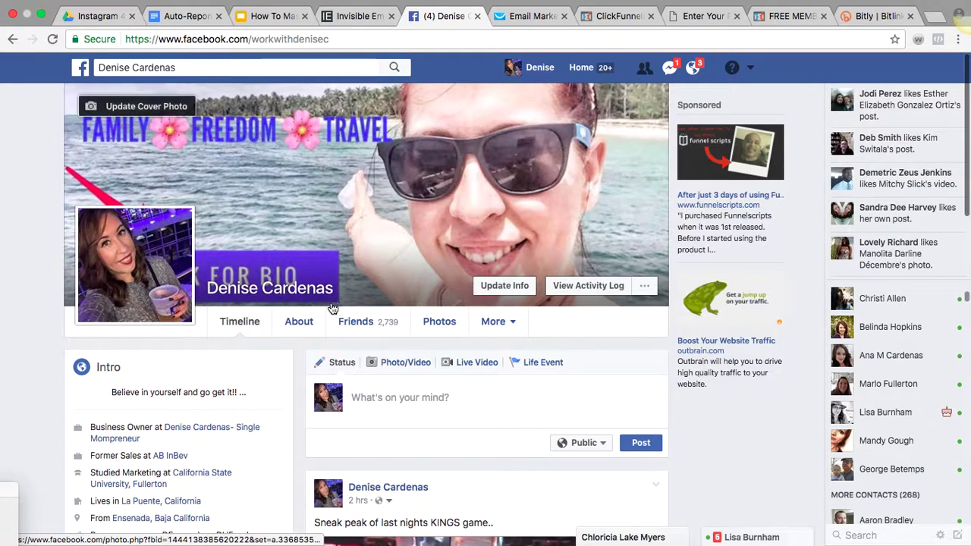
scroll(62, 386, down, 1)
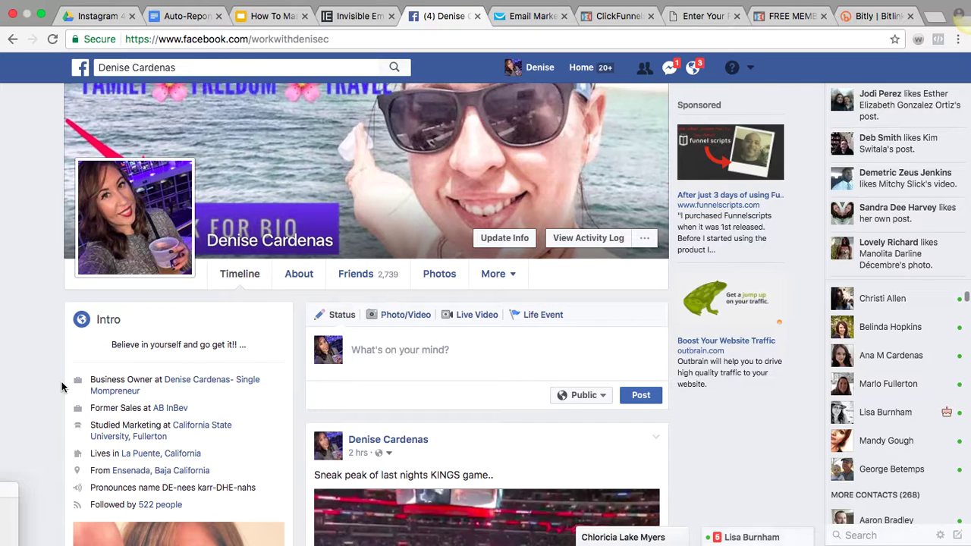
scroll(62, 387, down, 1)
scroll(62, 387, up, 2)
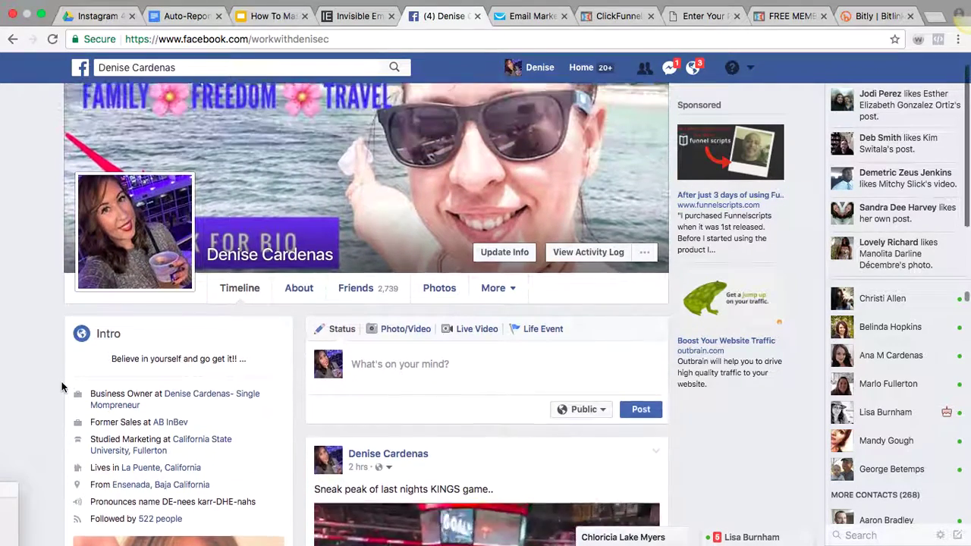